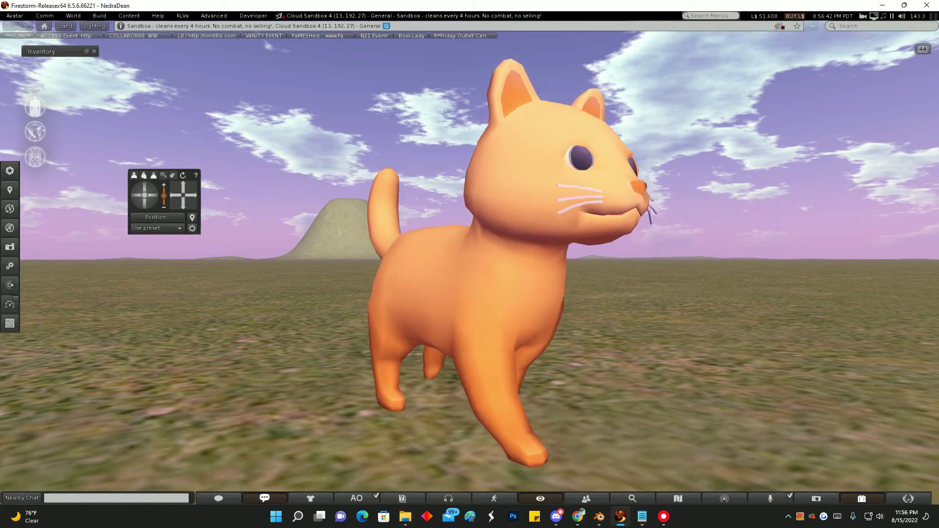
Step: Switch to the browser, look over the Toon Cat FREE model page on Sketchfab, and return to the cat in Firestorm
{"action": "key", "text": "alt+Tab"}
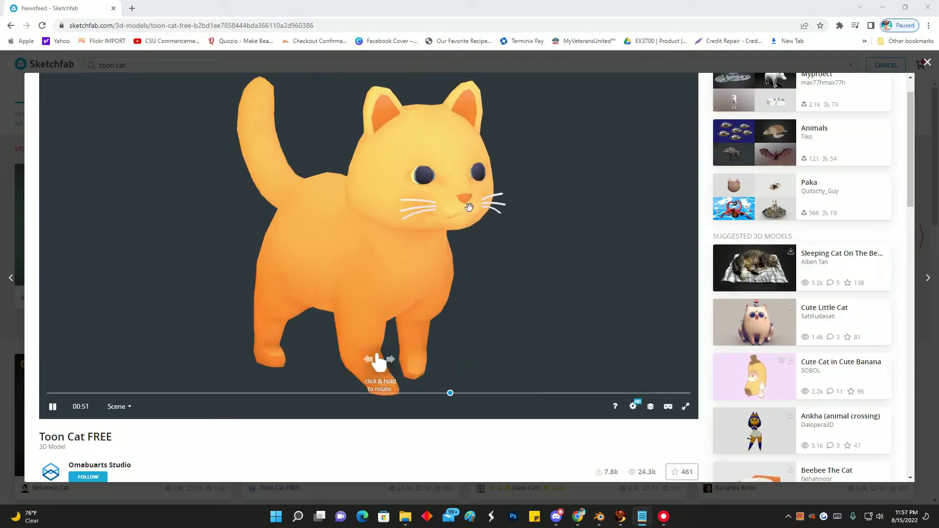
{"action": "scroll", "coordinate": [45, 329], "scroll_direction": "down", "scroll_amount": 4}
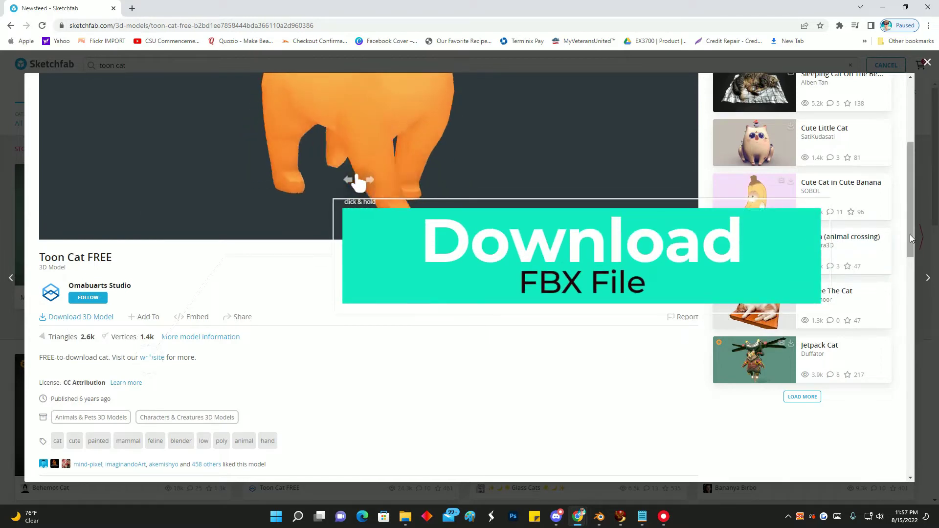
{"action": "left_click_drag", "start_coordinate": [909, 233], "coordinate": [911, 179]}
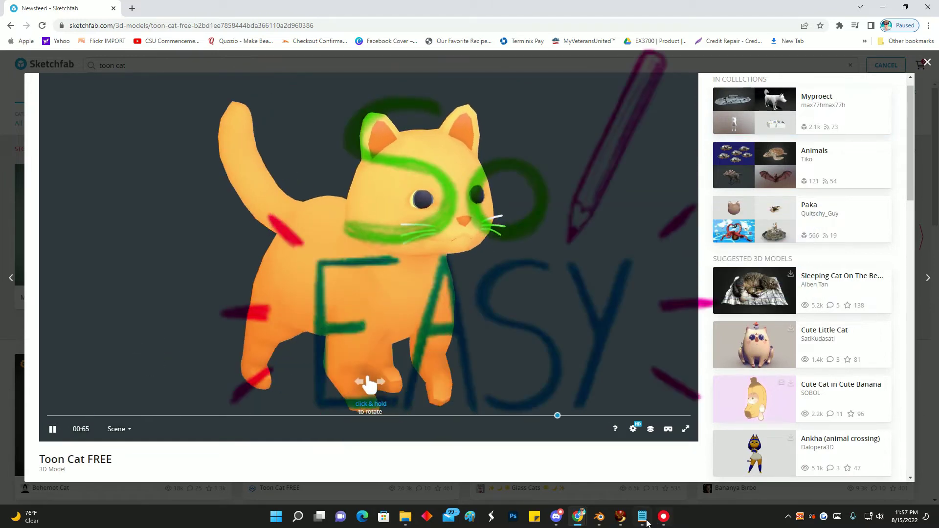
{"action": "left_click", "coordinate": [618, 521]}
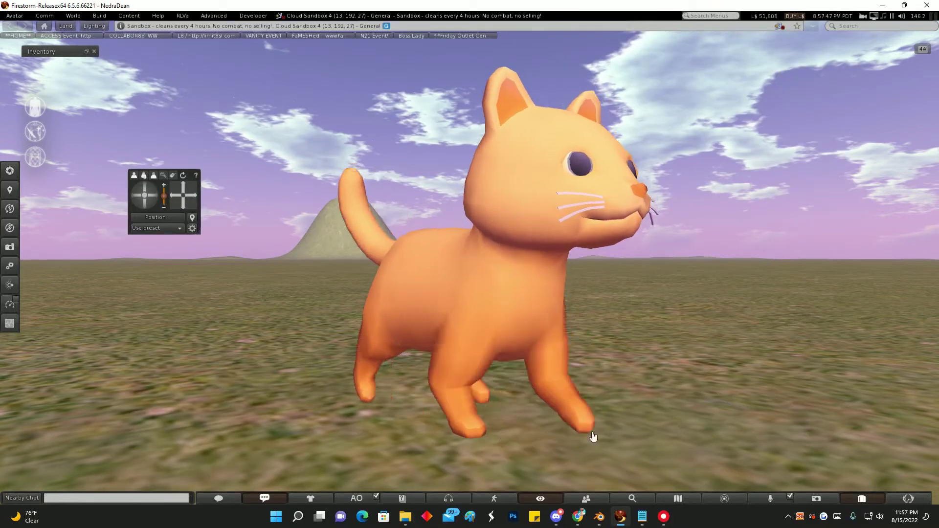
{"action": "mouse_move", "coordinate": [661, 525]}
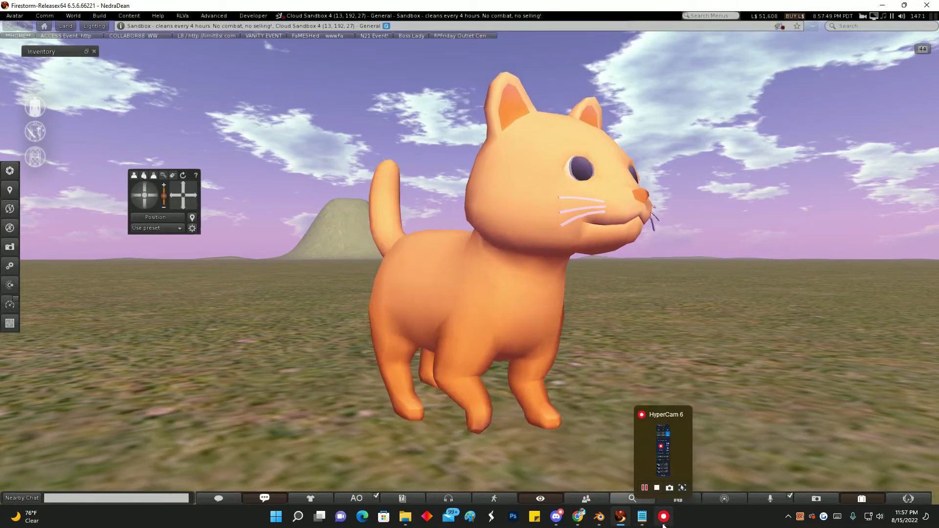
Step: Switch to Blender and import the cat's FBX file from the toon-cat-free source folder
{"action": "left_click", "coordinate": [595, 522]}
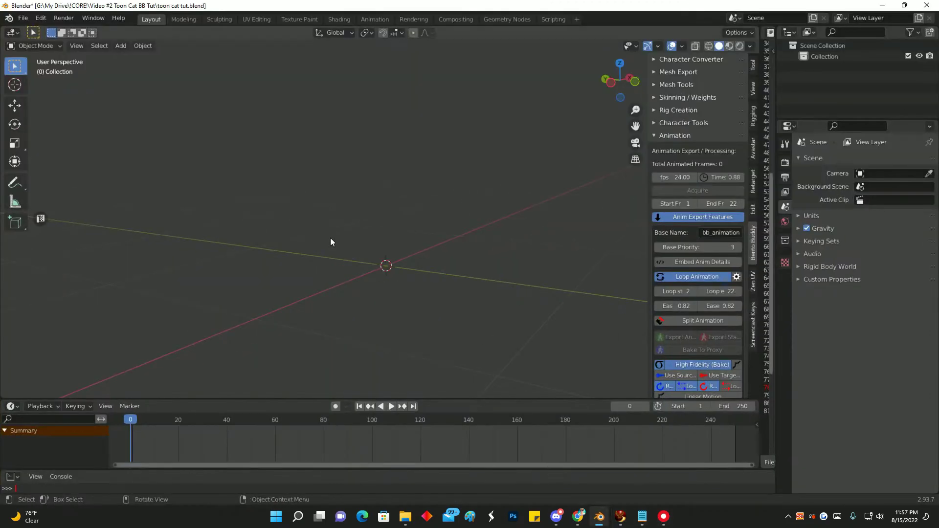
{"action": "left_click", "coordinate": [25, 19]}
{"action": "mouse_move", "coordinate": [47, 173]}
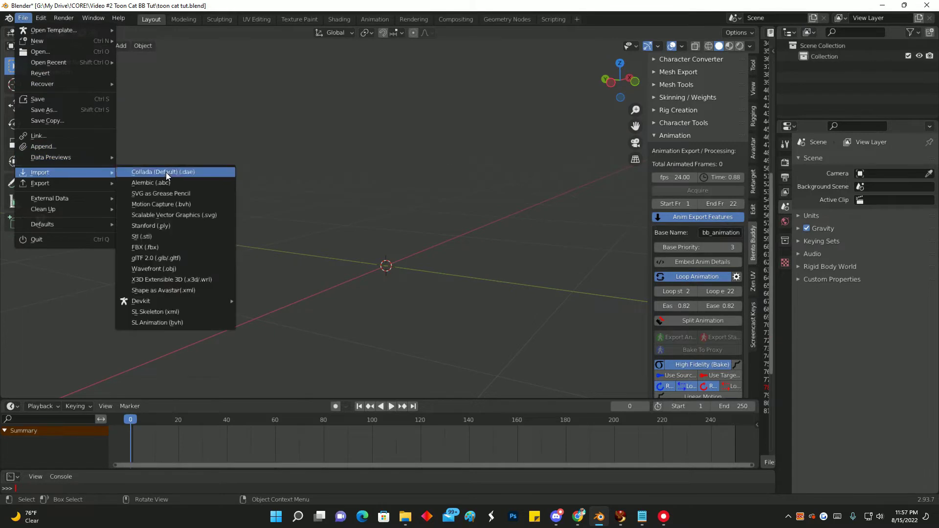
{"action": "left_click", "coordinate": [177, 248]}
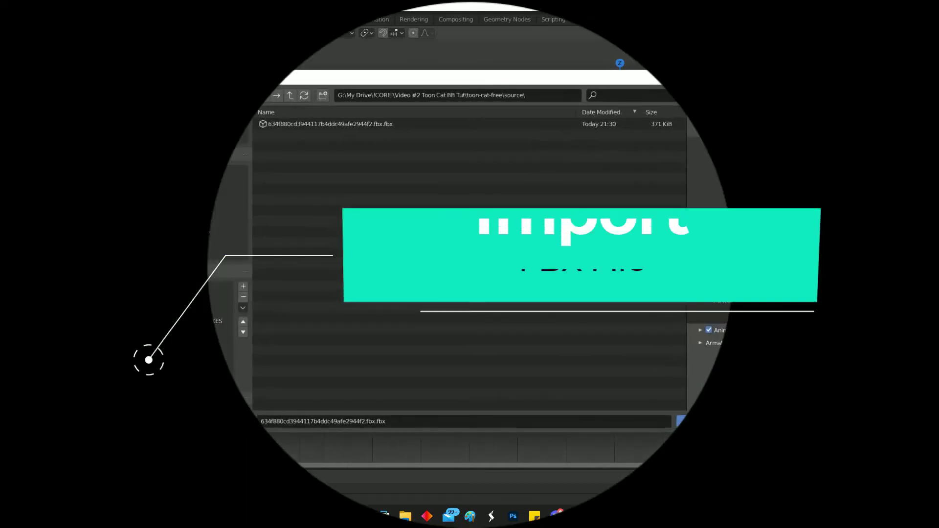
{"action": "left_click", "coordinate": [290, 95]}
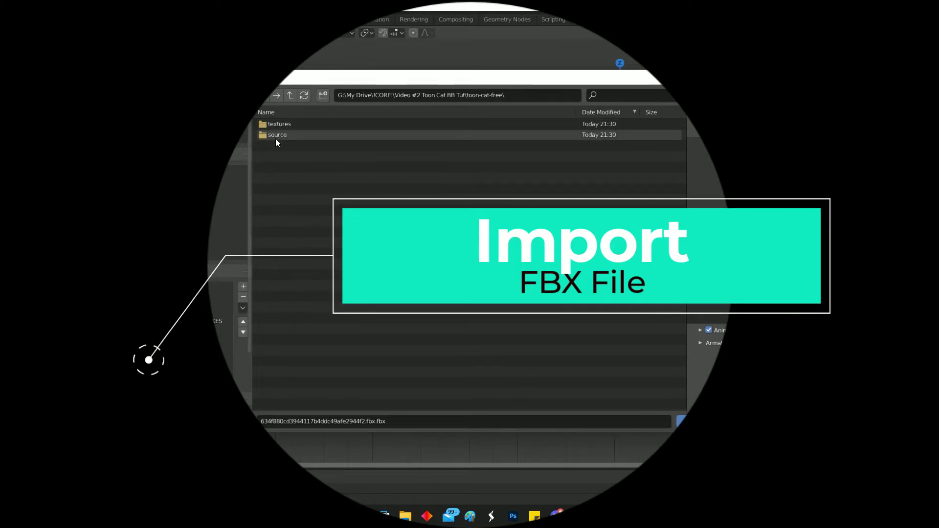
{"action": "left_click", "coordinate": [274, 137]}
{"action": "left_click", "coordinate": [298, 125]}
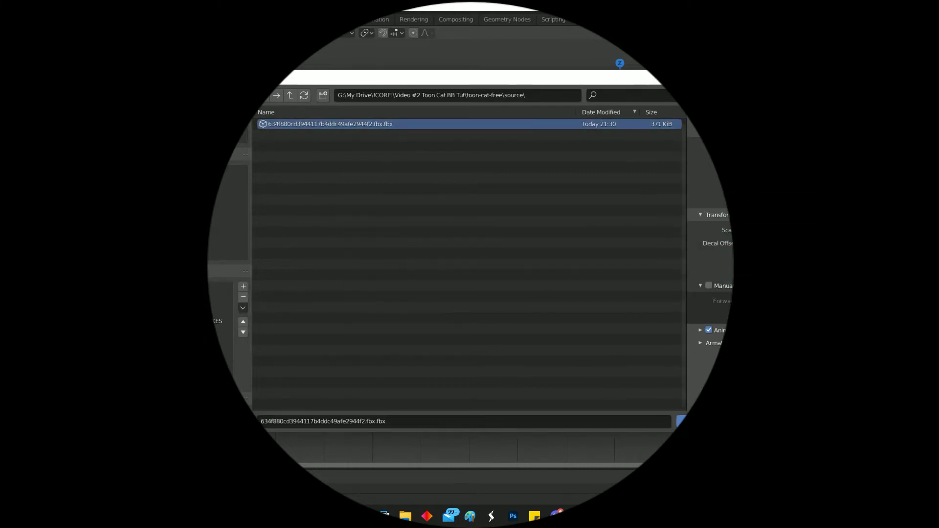
{"action": "key", "text": "Return"}
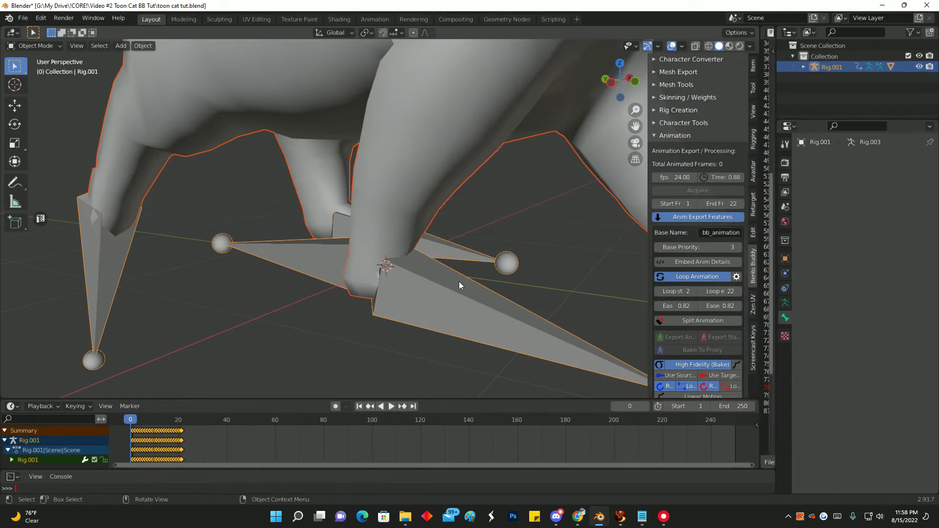
Step: Widen the Bento Buddy sidebar and add a Safe Rig (pos/neutral) to the scene with the imported cat
{"action": "scroll", "coordinate": [450, 277], "scroll_direction": "down", "scroll_amount": 3}
{"action": "middle_click_drag", "start_coordinate": [446, 233], "coordinate": [392, 225]}
{"action": "scroll", "coordinate": [383, 224], "scroll_direction": "up", "scroll_amount": 2}
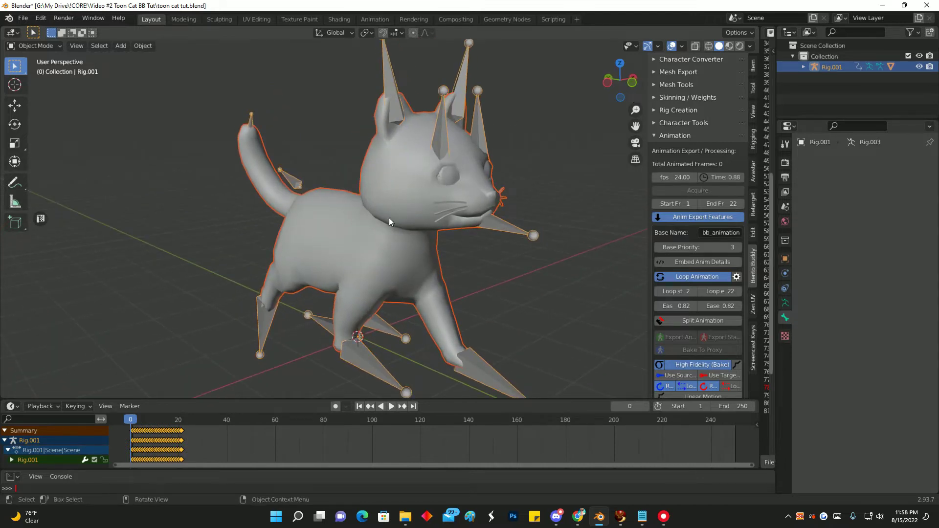
{"action": "left_click", "coordinate": [484, 189]}
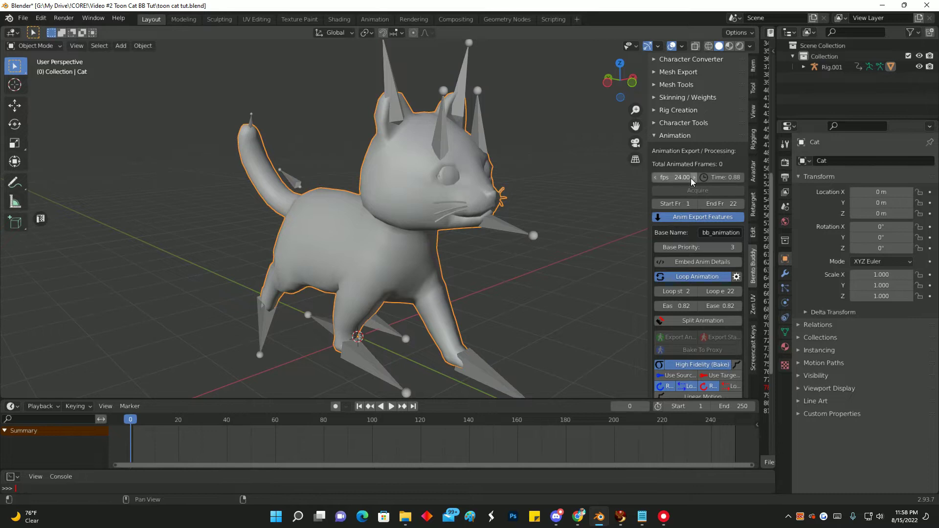
{"action": "left_click", "coordinate": [654, 58]}
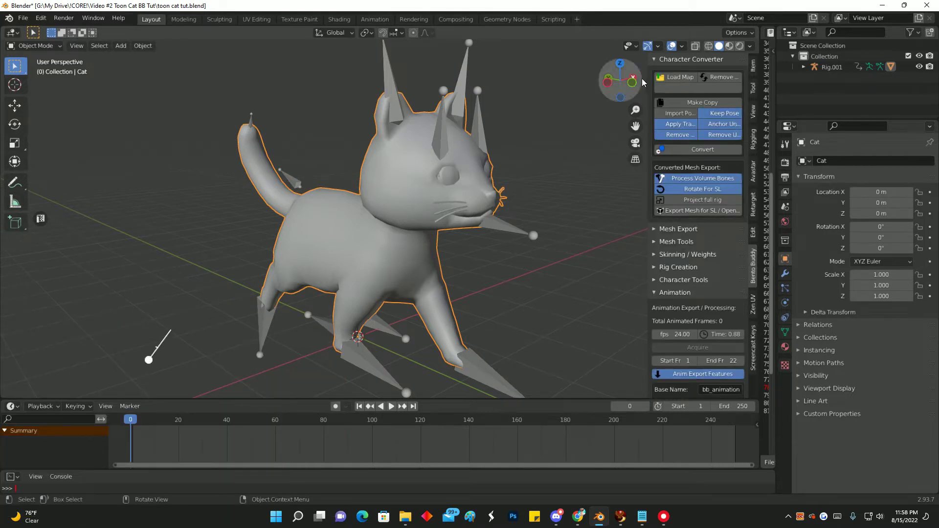
{"action": "left_click_drag", "start_coordinate": [646, 78], "coordinate": [555, 76]}
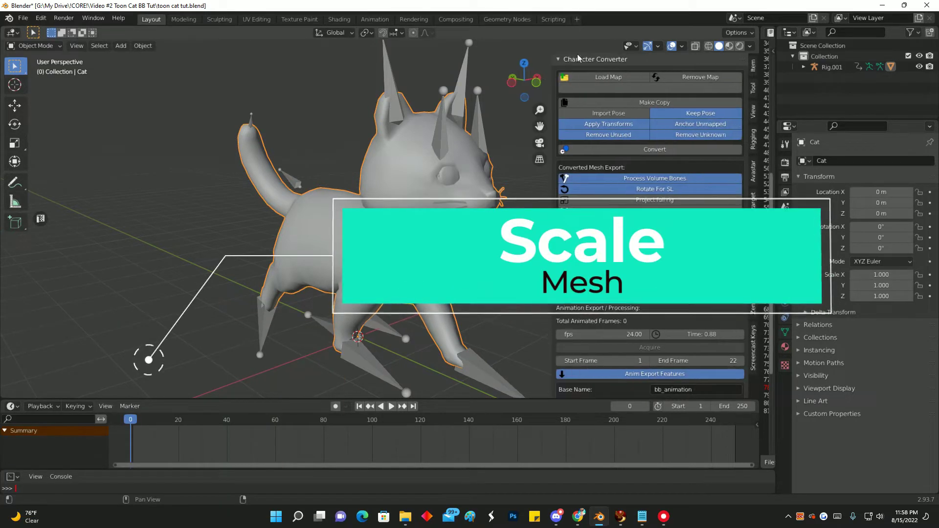
{"action": "left_click", "coordinate": [558, 59]}
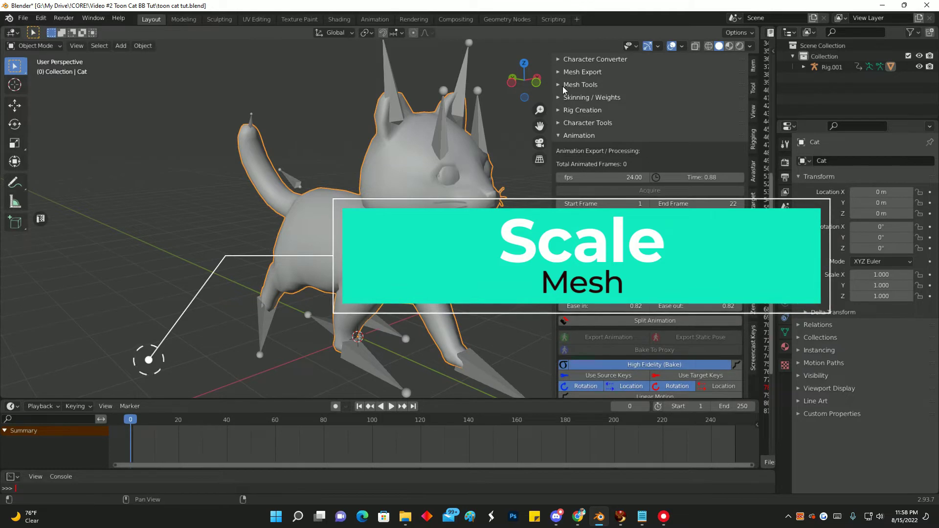
{"action": "left_click", "coordinate": [559, 110]}
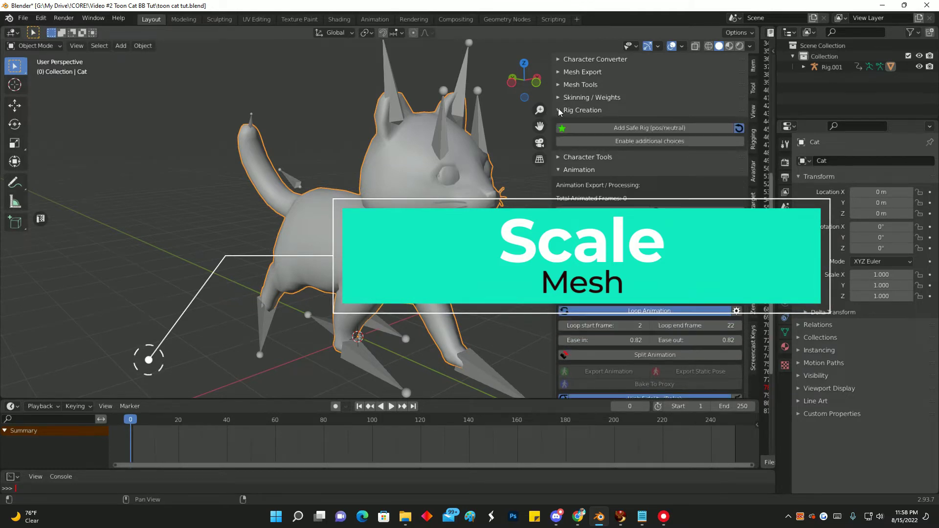
{"action": "left_click", "coordinate": [597, 130]}
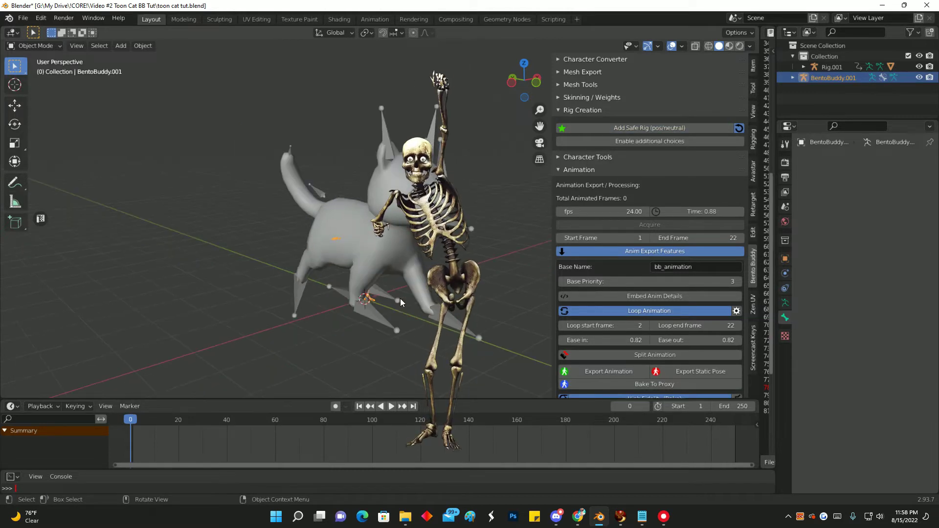
Step: Scale the cat rig down against the Bento Buddy rig and apply all transforms to the cat mesh
{"action": "middle_click_drag", "start_coordinate": [400, 298], "coordinate": [419, 288]}
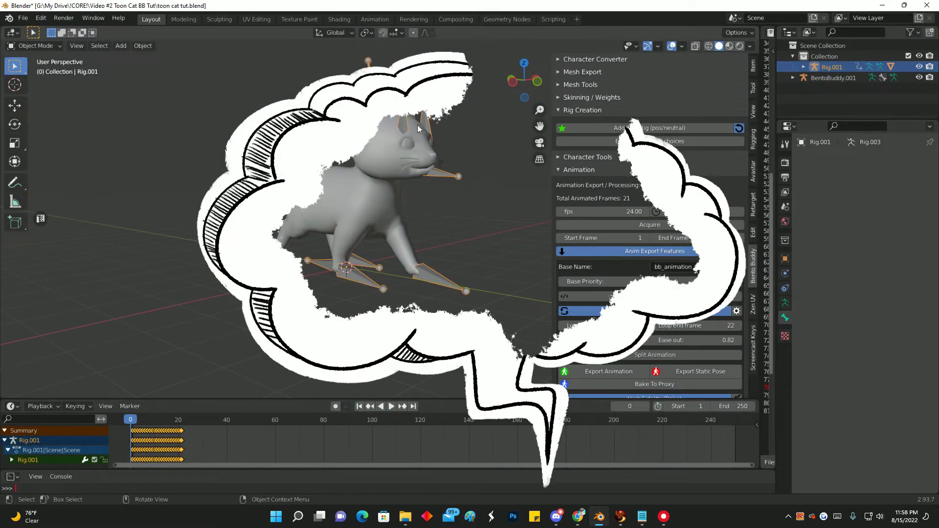
{"action": "key", "text": "s"}
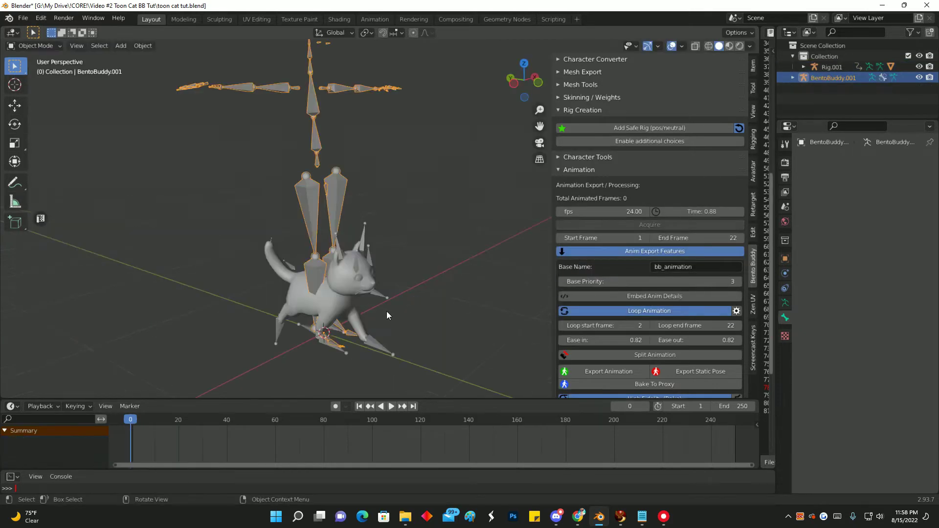
{"action": "left_click", "coordinate": [356, 297]}
{"action": "left_click", "coordinate": [134, 46]}
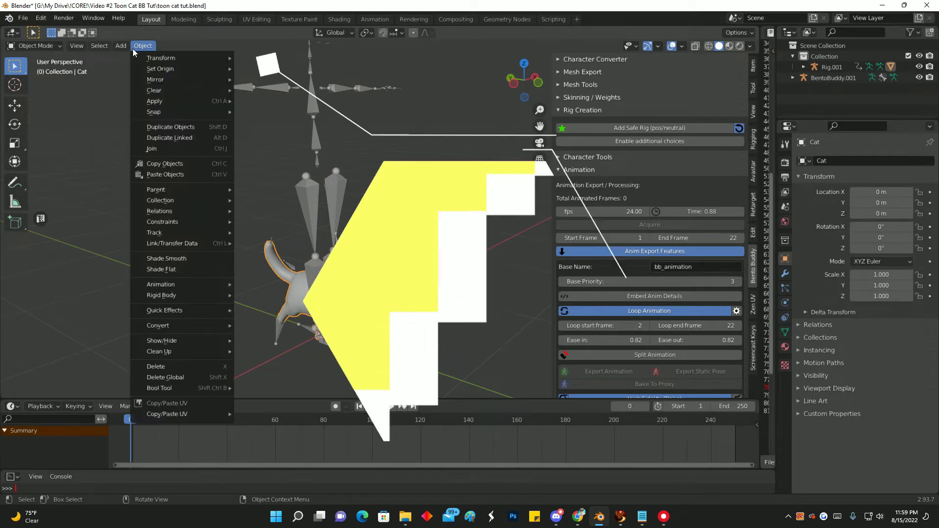
{"action": "mouse_move", "coordinate": [181, 100]}
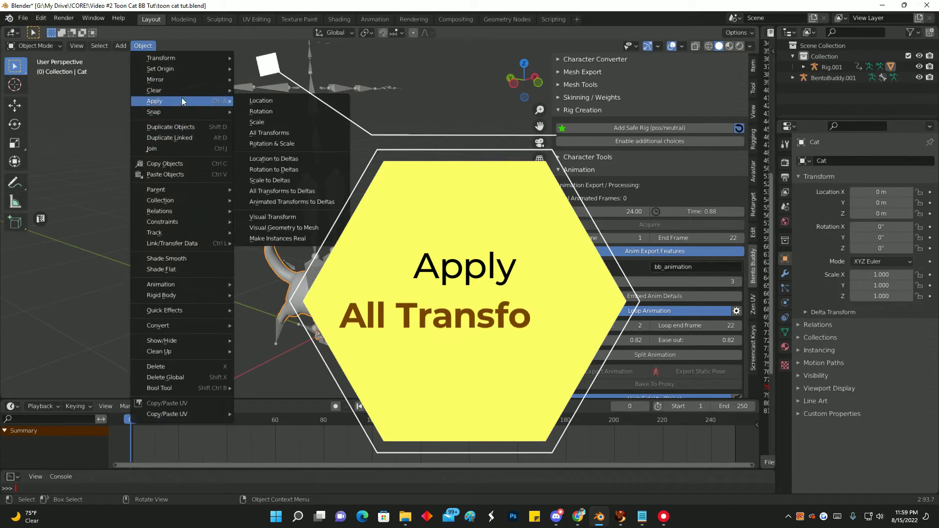
{"action": "left_click", "coordinate": [285, 137]}
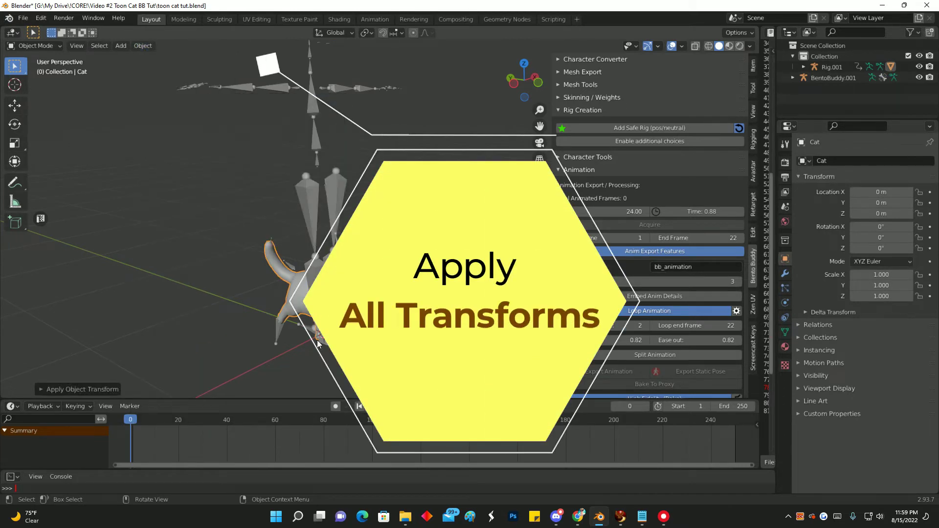
Step: Delete the Bento Buddy rig that served as the size reference, keeping only the cat and its rig
{"action": "left_click", "coordinate": [307, 201]}
{"action": "key", "text": "Delete"}
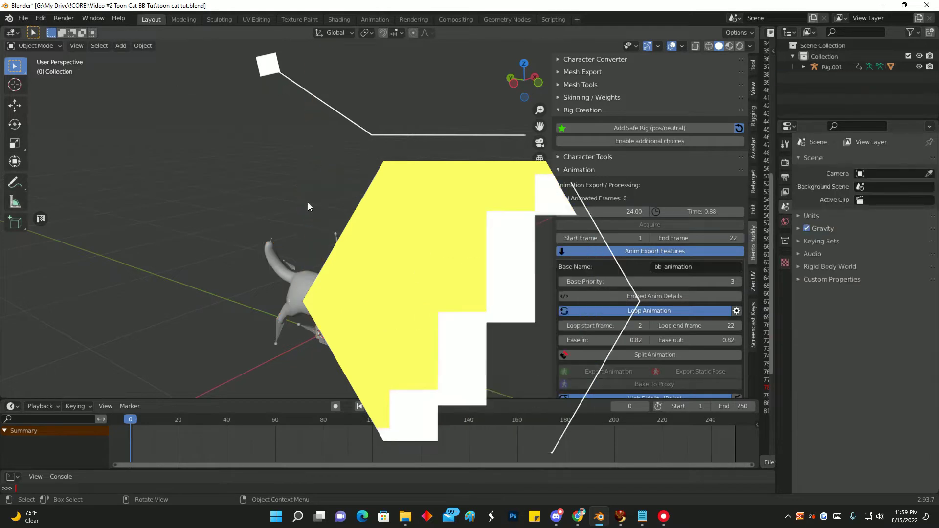
{"action": "scroll", "coordinate": [333, 313], "scroll_direction": "up", "scroll_amount": 3}
{"action": "scroll", "coordinate": [328, 312], "scroll_direction": "down", "scroll_amount": 2}
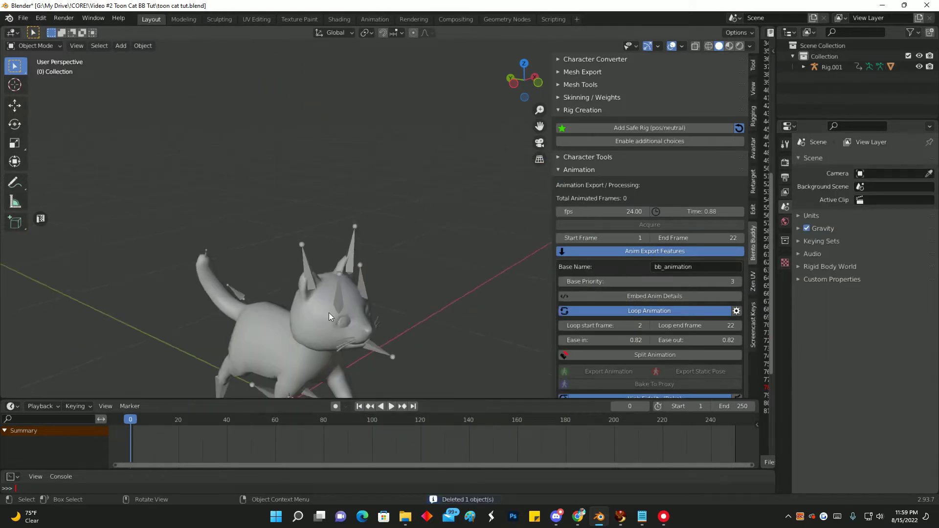
{"action": "middle_click_drag", "start_coordinate": [329, 313], "coordinate": [331, 296]}
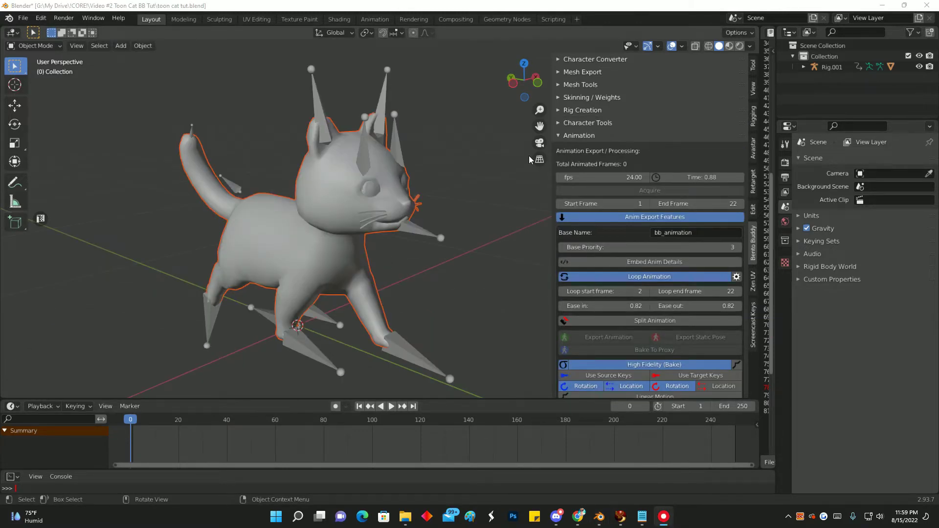
Step: Select the cat rig and run the Visual Snap Mapper's Action! with it as director for a Bento Buddy actor rig
{"action": "left_click", "coordinate": [560, 135]}
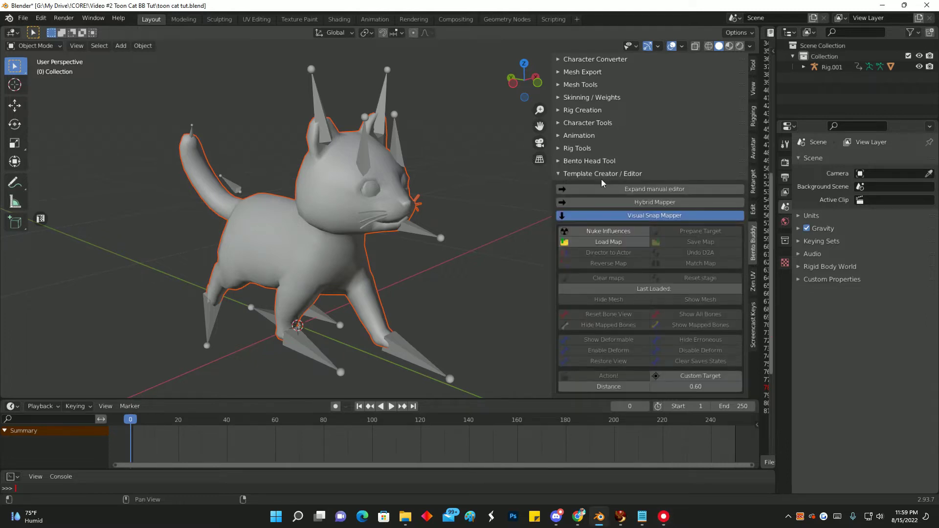
{"action": "scroll", "coordinate": [603, 183], "scroll_direction": "down", "scroll_amount": 3}
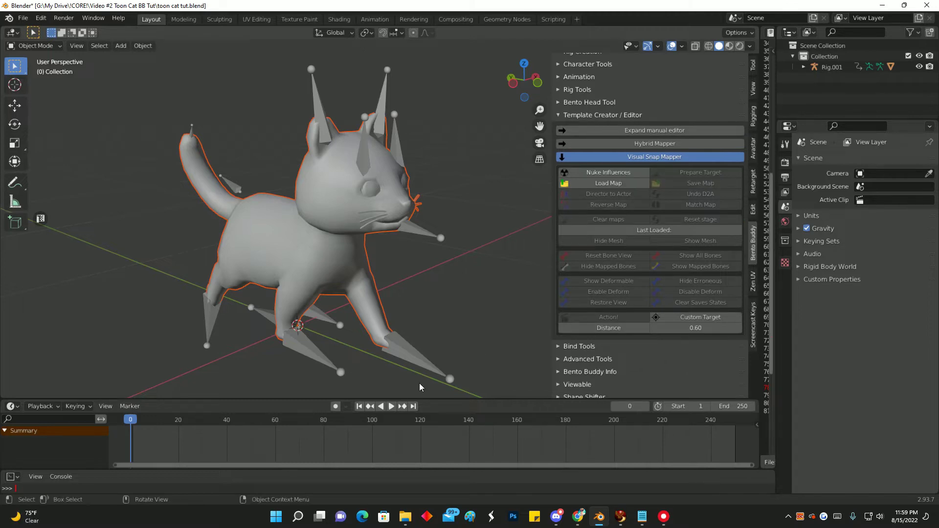
{"action": "left_click", "coordinate": [407, 360]}
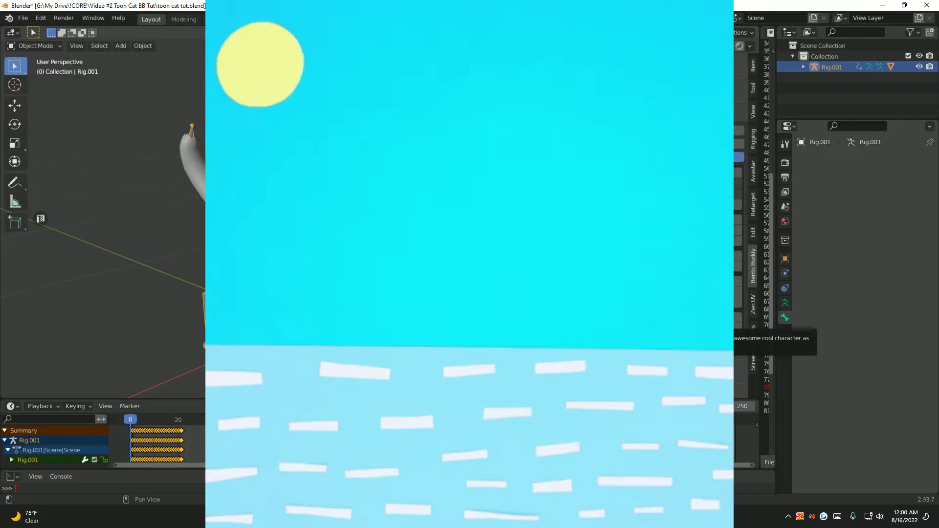
{"action": "left_click", "coordinate": [548, 318]}
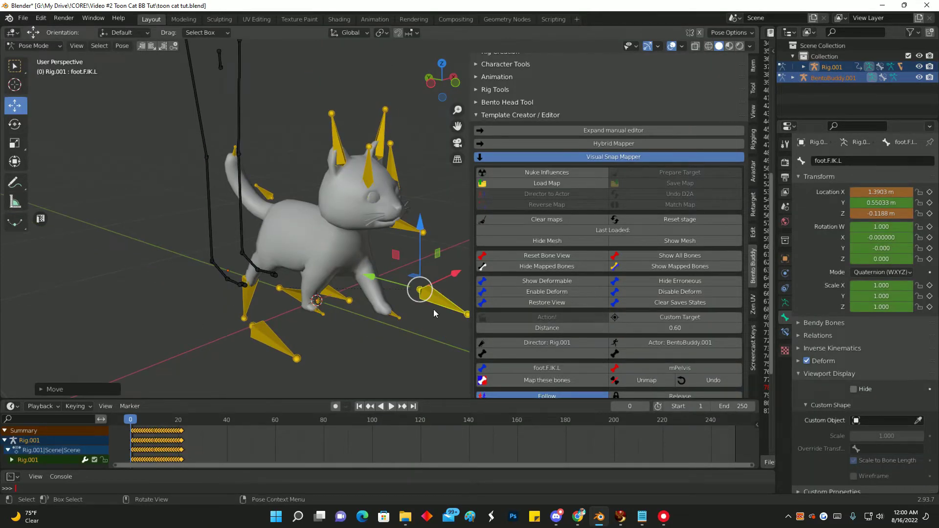
Step: Nudge the cat rig's eye.R bone slightly and raise its ear.R bone to a local Y location of about 0.33 m
{"action": "middle_click_drag", "start_coordinate": [434, 313], "coordinate": [346, 269]}
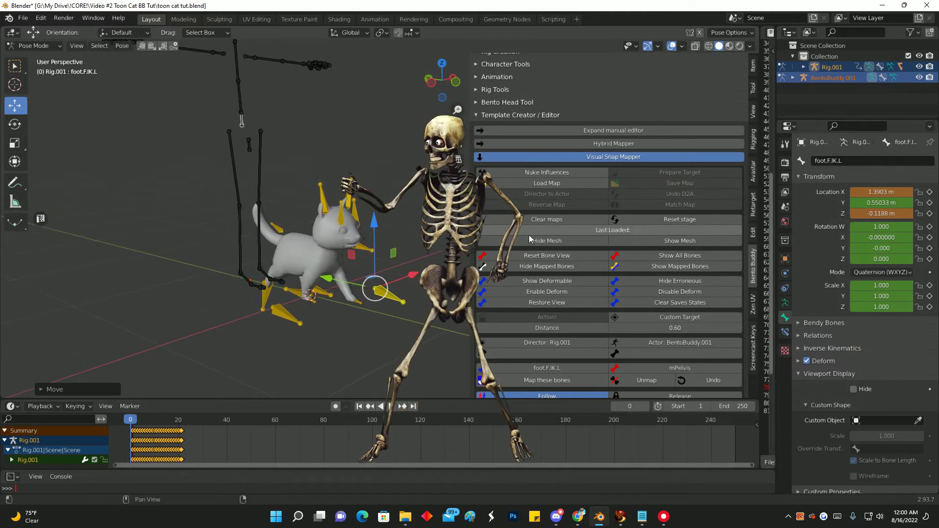
{"action": "scroll", "coordinate": [529, 236], "scroll_direction": "down", "scroll_amount": 5}
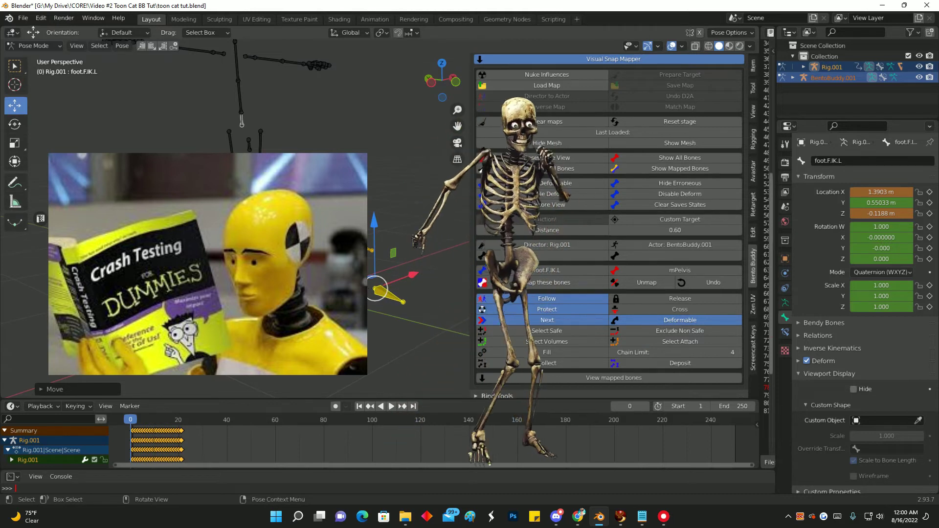
{"action": "left_click", "coordinate": [346, 232]}
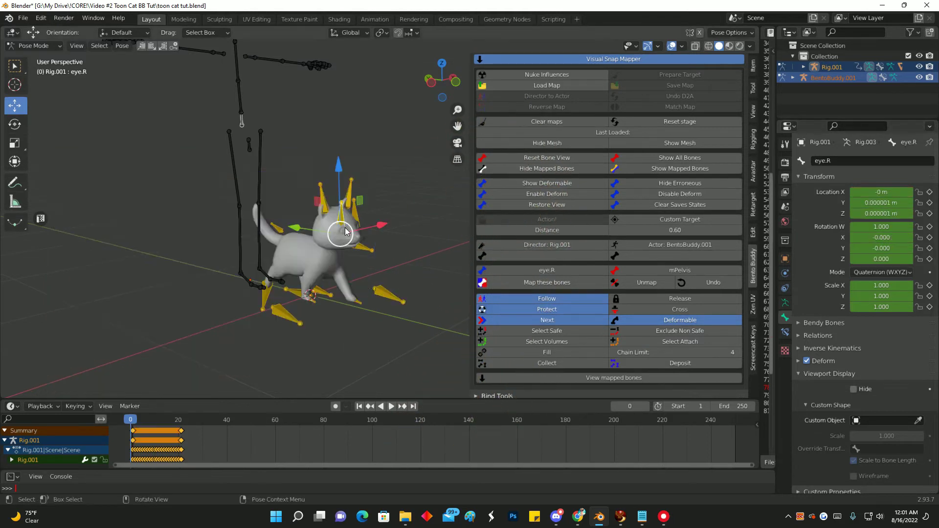
{"action": "left_click_drag", "start_coordinate": [377, 226], "coordinate": [371, 221]}
{"action": "left_click", "coordinate": [325, 204]}
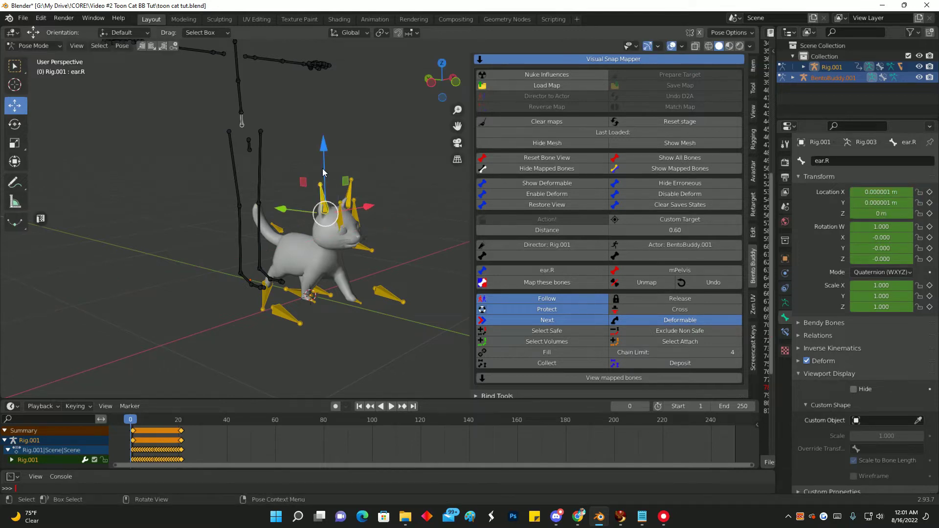
{"action": "left_click_drag", "start_coordinate": [323, 145], "coordinate": [311, 175]}
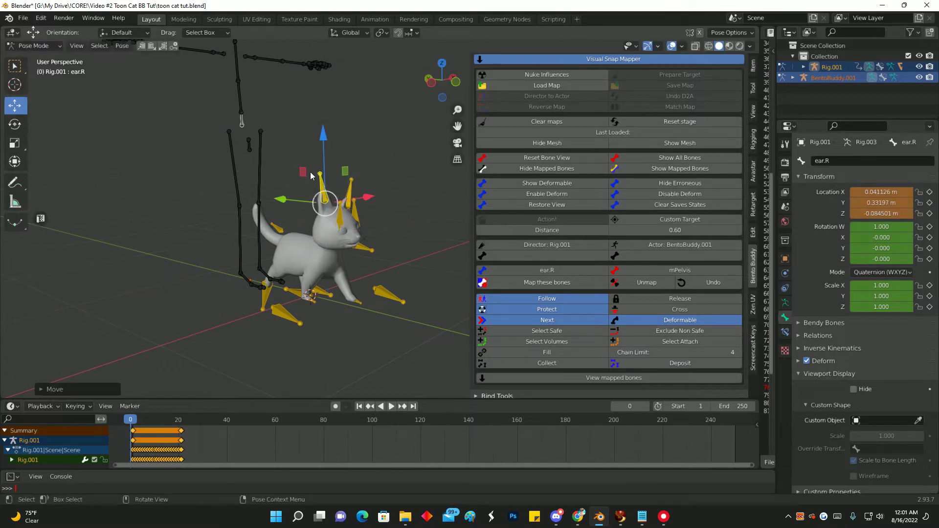
Step: Undo the last ear.R bone move and shift the foot.F.L bone to a local X location of about -0.20 m
{"action": "key", "text": "ctrl+z"}
{"action": "left_click", "coordinate": [375, 291]}
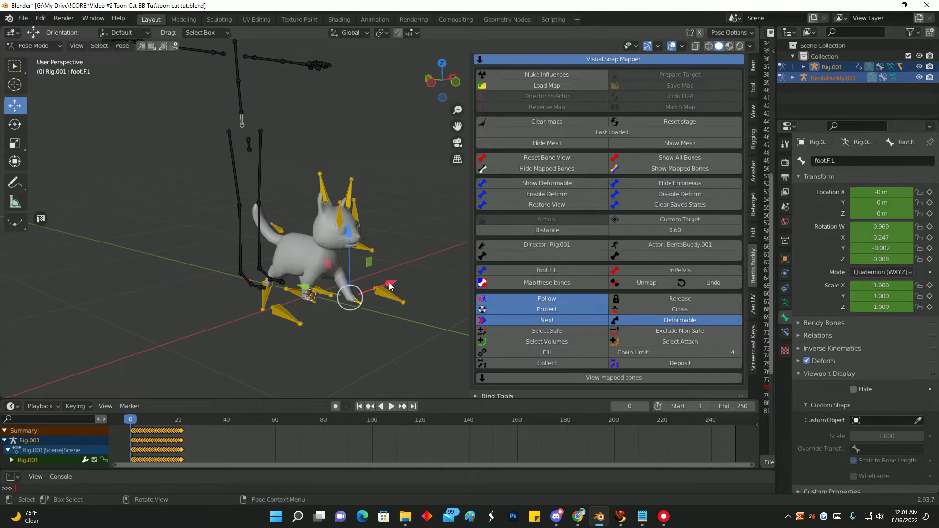
{"action": "left_click_drag", "start_coordinate": [392, 286], "coordinate": [314, 270]}
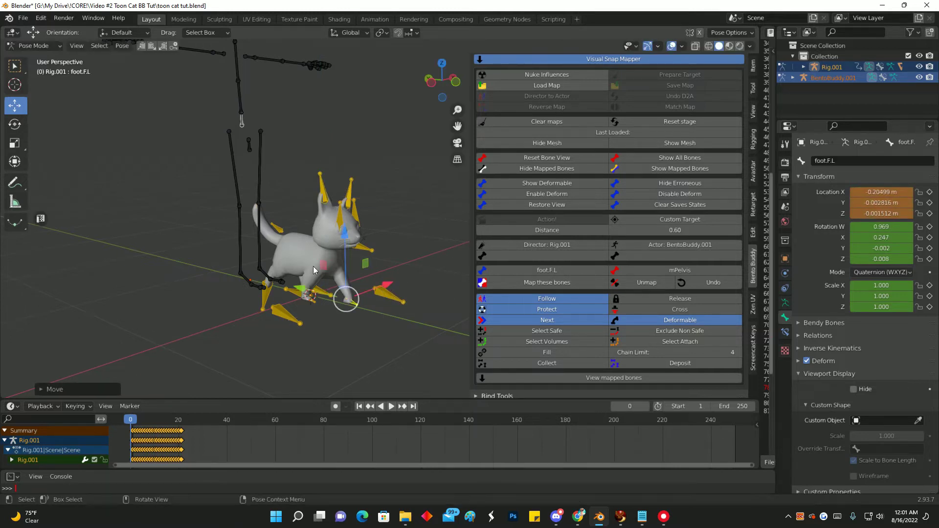
Step: Select the tail.CTRL bone and set the cat rig's bones to display In Front of the mesh
{"action": "left_click", "coordinate": [276, 234]}
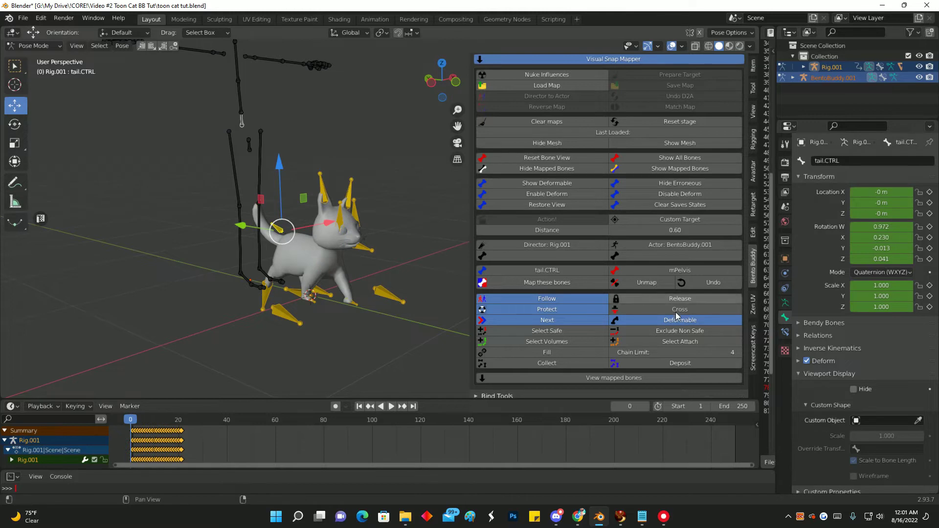
{"action": "left_click", "coordinate": [785, 303]}
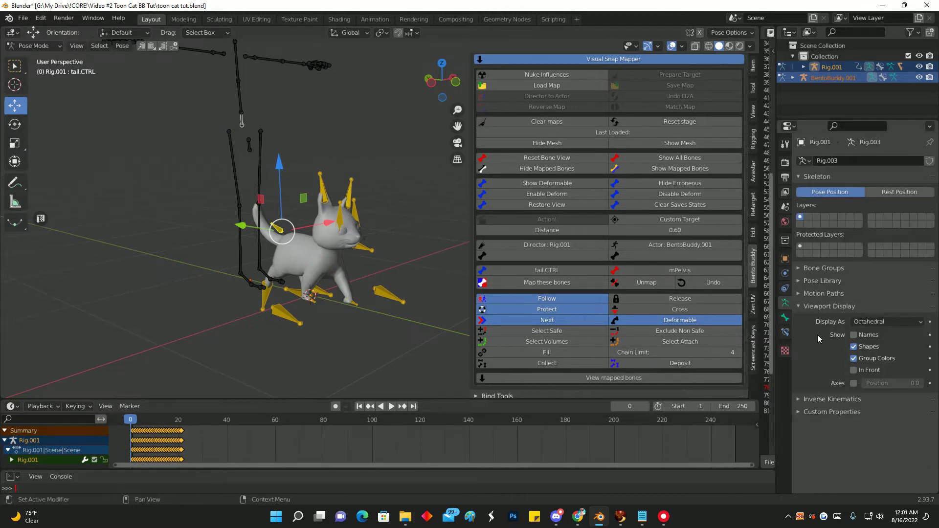
{"action": "left_click", "coordinate": [854, 371]}
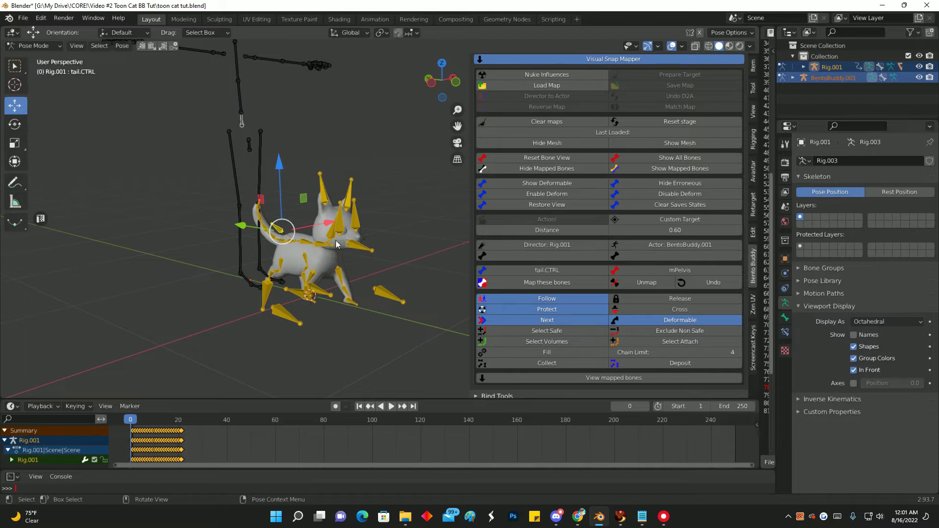
Step: Map the cat rig's torso bone to the Bento Buddy rig's mPelvis bone
{"action": "middle_click_drag", "start_coordinate": [334, 244], "coordinate": [359, 304]}
{"action": "scroll", "coordinate": [303, 264], "scroll_direction": "down", "scroll_amount": 3}
{"action": "scroll", "coordinate": [323, 284], "scroll_direction": "up", "scroll_amount": 3}
{"action": "left_click", "coordinate": [324, 284]}
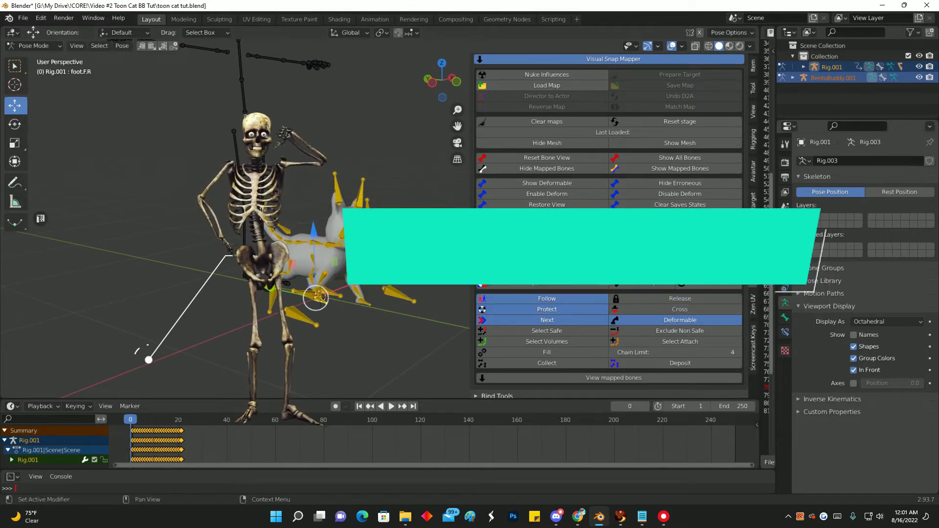
{"action": "scroll", "coordinate": [262, 248], "scroll_direction": "up", "scroll_amount": 2}
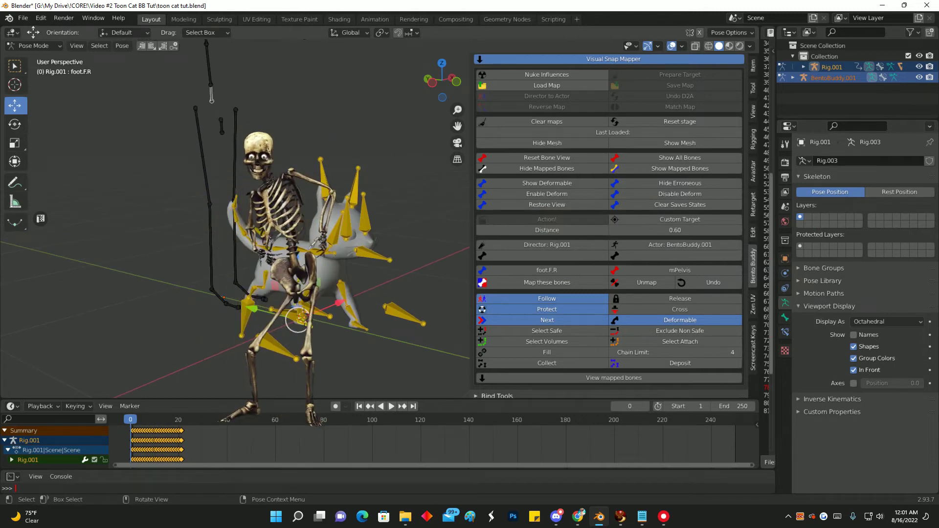
{"action": "left_click", "coordinate": [274, 251]}
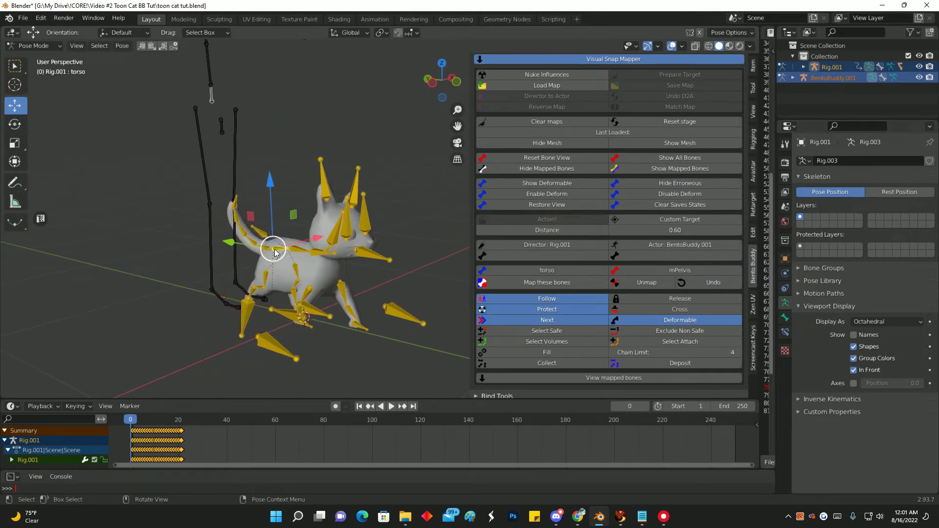
{"action": "middle_click_drag", "start_coordinate": [275, 253], "coordinate": [251, 156]}
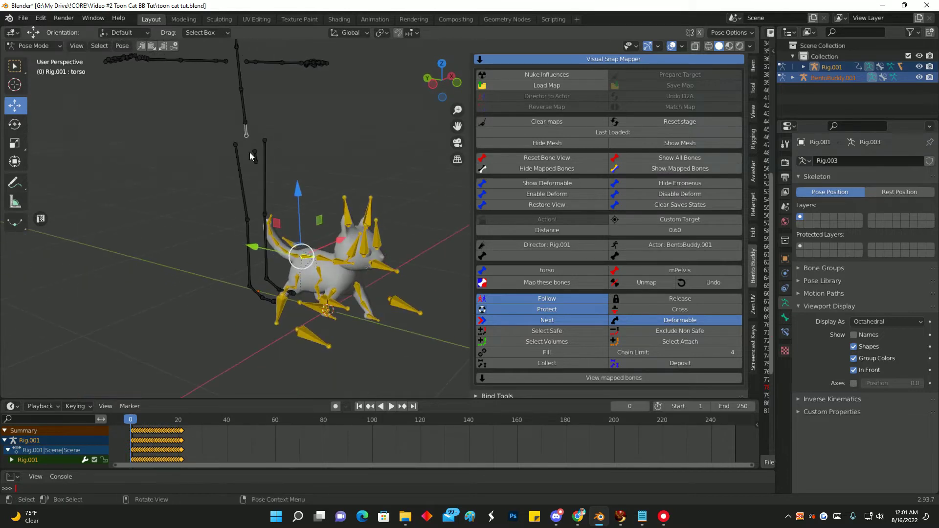
{"action": "left_click", "coordinate": [246, 132]}
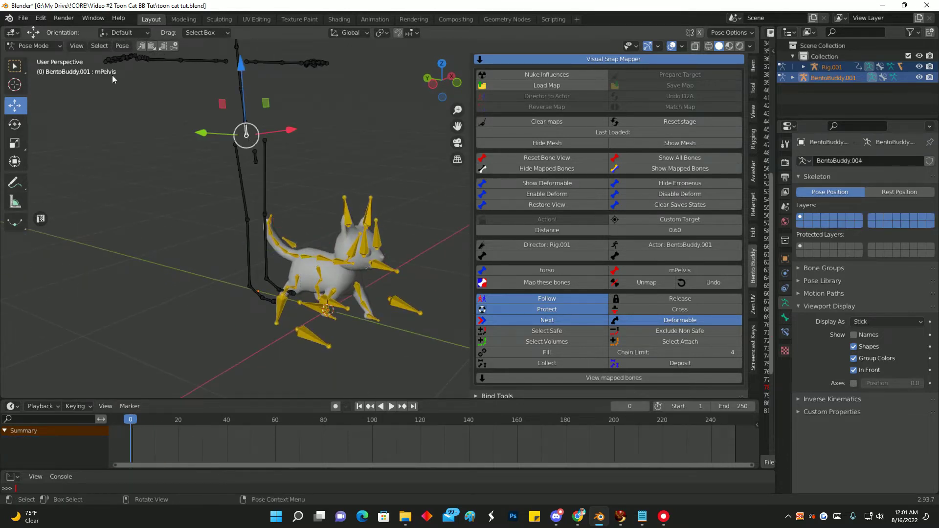
{"action": "scroll", "coordinate": [321, 175], "scroll_direction": "down", "scroll_amount": 5}
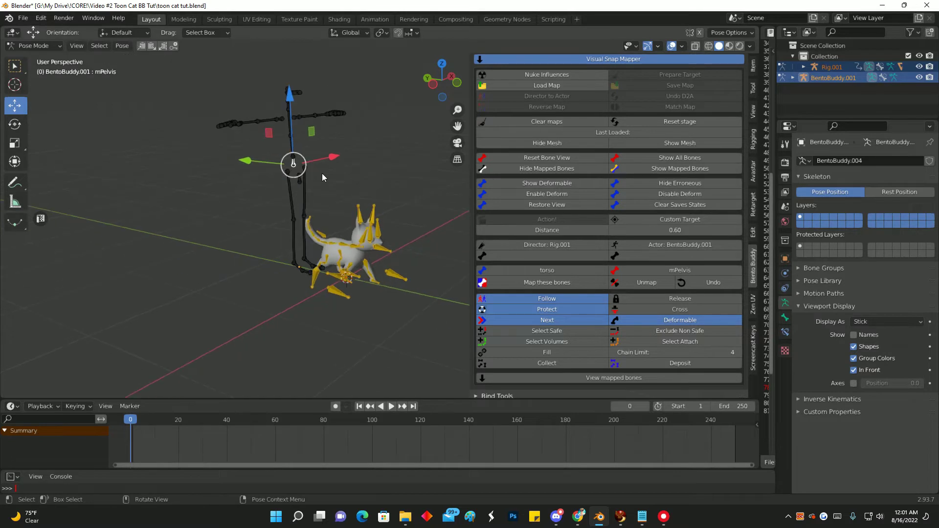
{"action": "scroll", "coordinate": [321, 173], "scroll_direction": "up", "scroll_amount": 5}
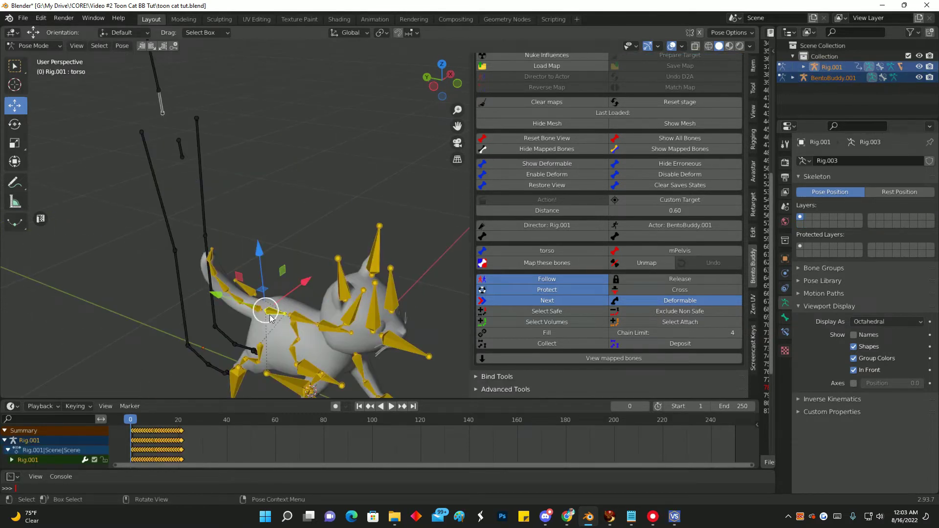
{"action": "left_click", "coordinate": [559, 265]}
Step: Map the cat's spine.01 bone to the Bento Buddy rig's mTorso bone
{"action": "middle_click_drag", "start_coordinate": [222, 332], "coordinate": [256, 193]}
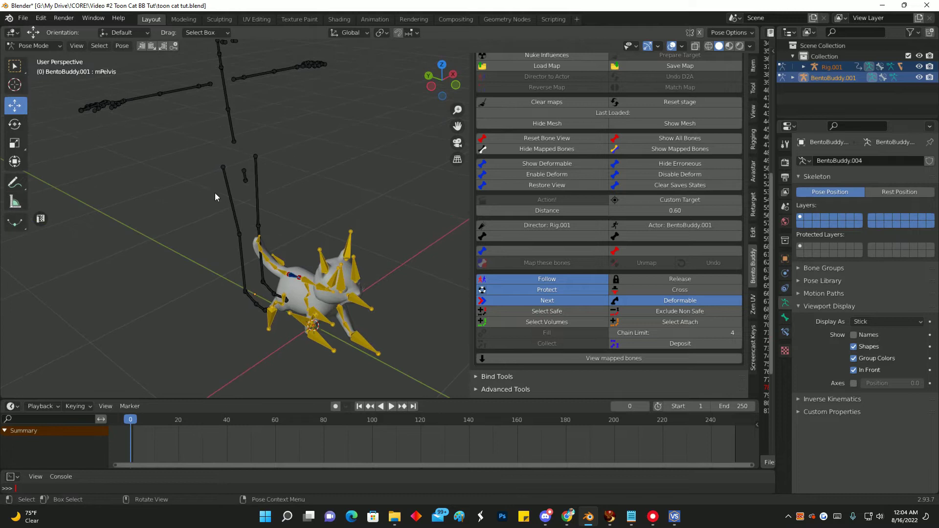
{"action": "left_click", "coordinate": [302, 280]}
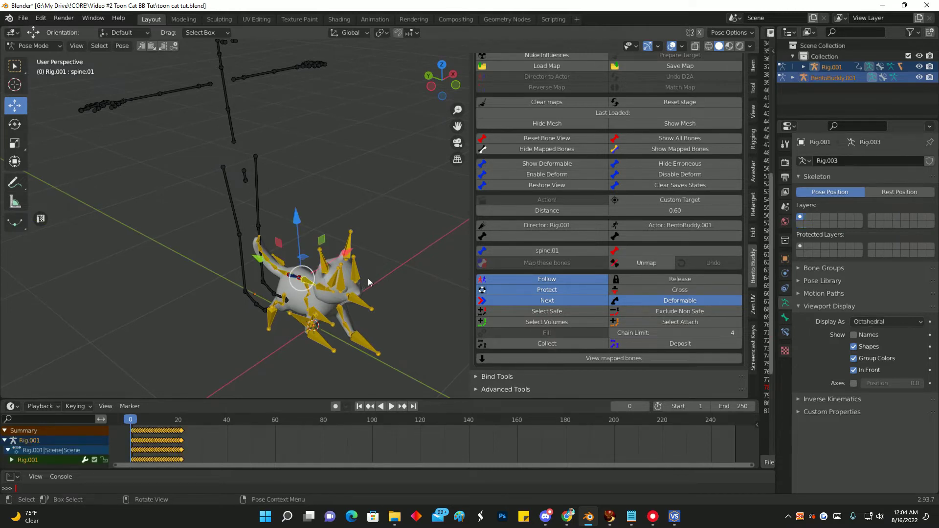
{"action": "middle_click_drag", "start_coordinate": [302, 280], "coordinate": [367, 255]}
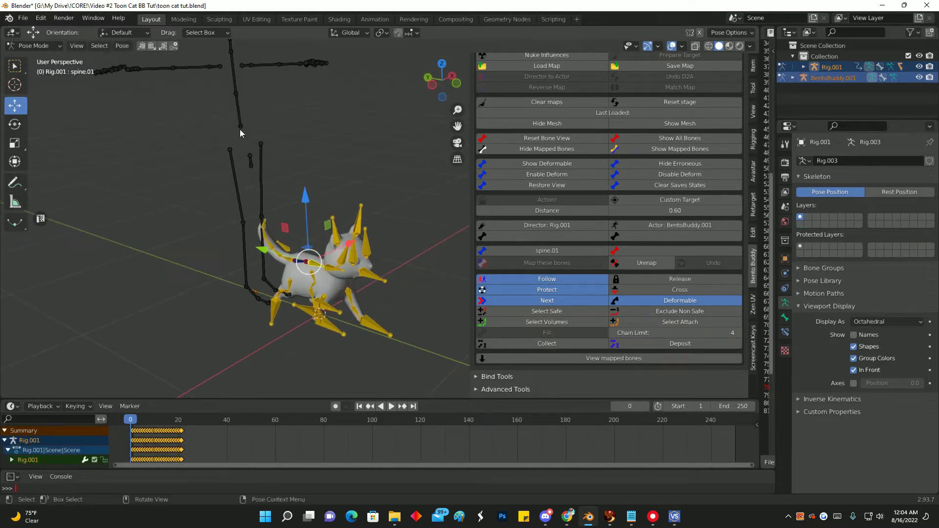
{"action": "left_click", "coordinate": [237, 118]}
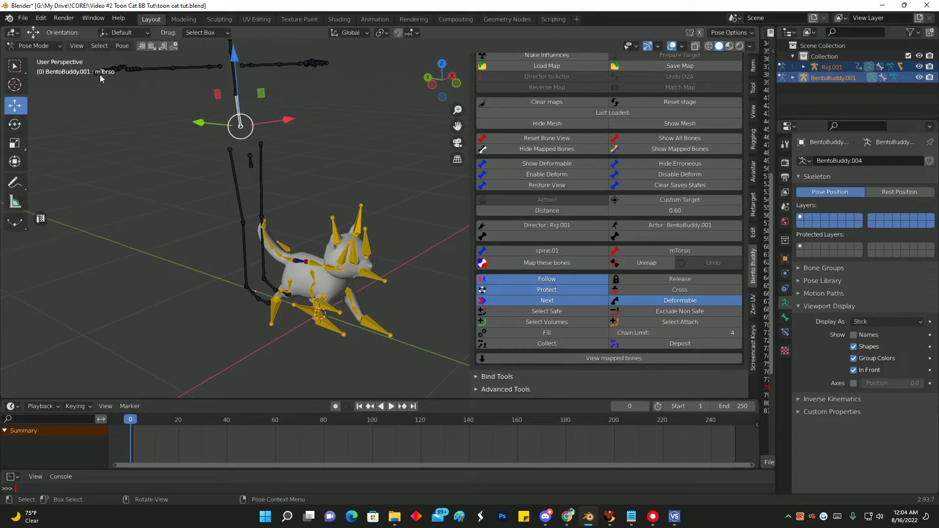
{"action": "left_click", "coordinate": [548, 266]}
Step: Map the cat's spine.02 bone to the Bento Buddy rig's mChest bone
{"action": "scroll", "coordinate": [369, 269], "scroll_direction": "up", "scroll_amount": 2}
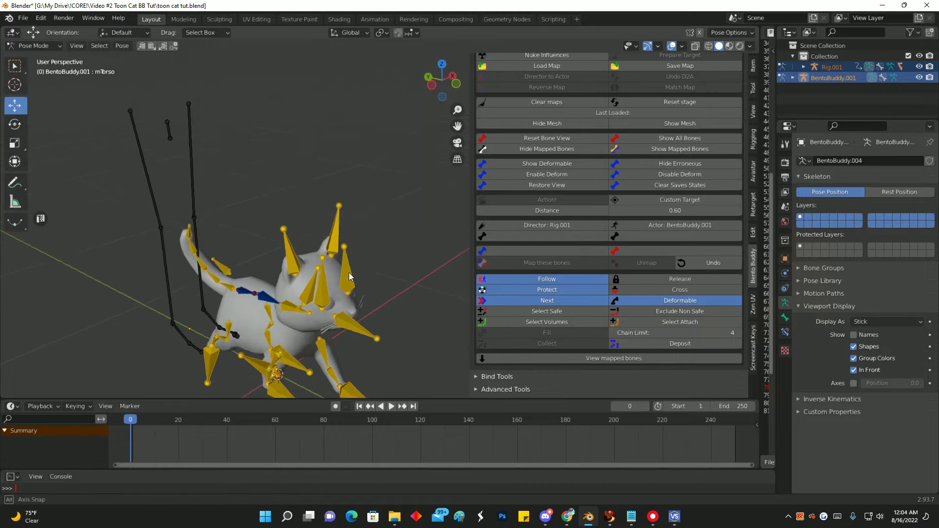
{"action": "mouse_move", "coordinate": [349, 276]}
{"action": "middle_mouse_down"}
{"action": "mouse_move", "coordinate": [360, 278]}
{"action": "mouse_move", "coordinate": [360, 267]}
{"action": "middle_mouse_up"}
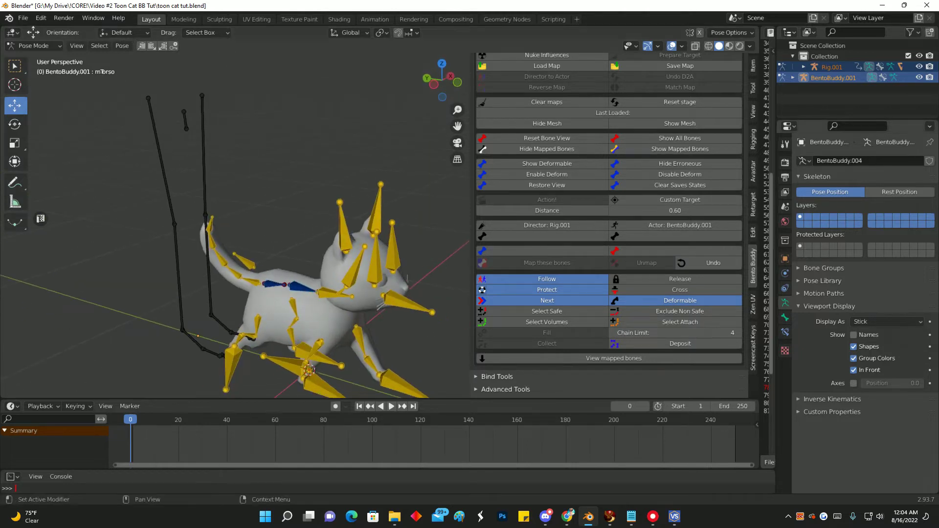
{"action": "left_click", "coordinate": [330, 294]}
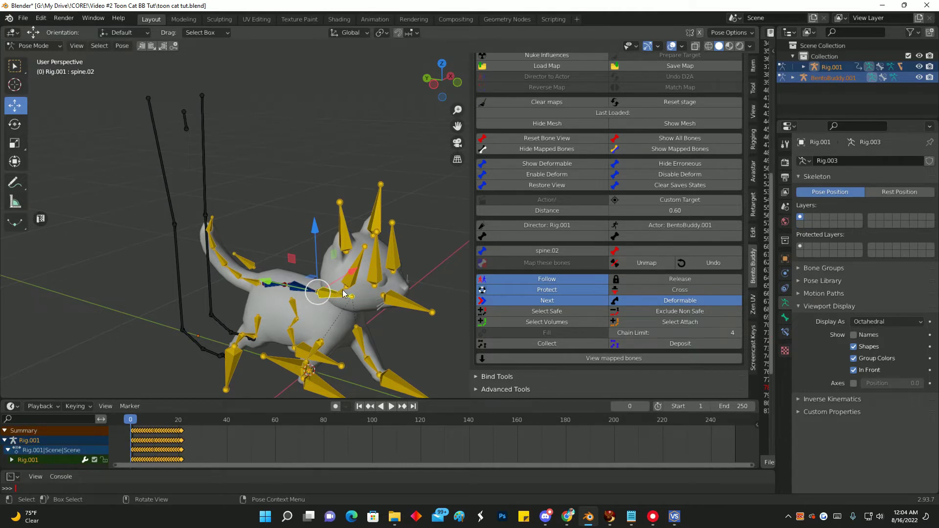
{"action": "scroll", "coordinate": [184, 134], "scroll_direction": "down", "scroll_amount": 2}
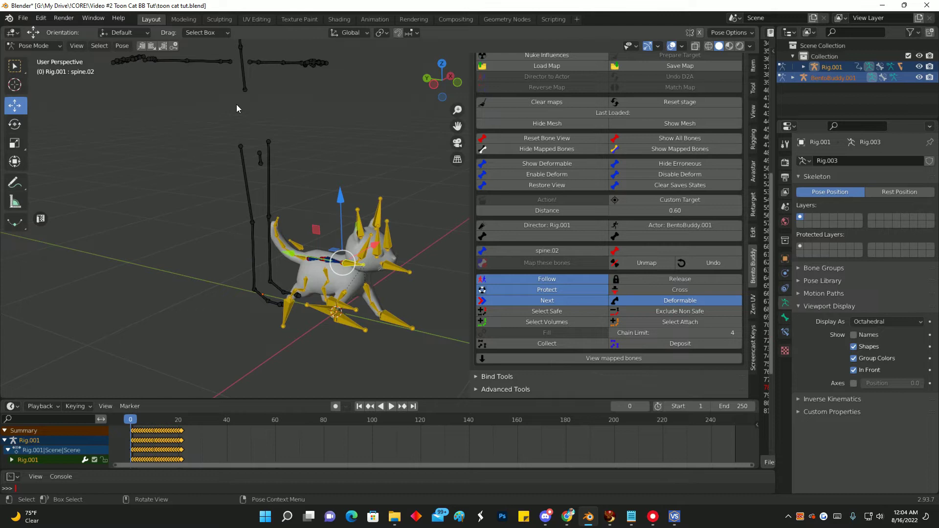
{"action": "left_click", "coordinate": [244, 87]}
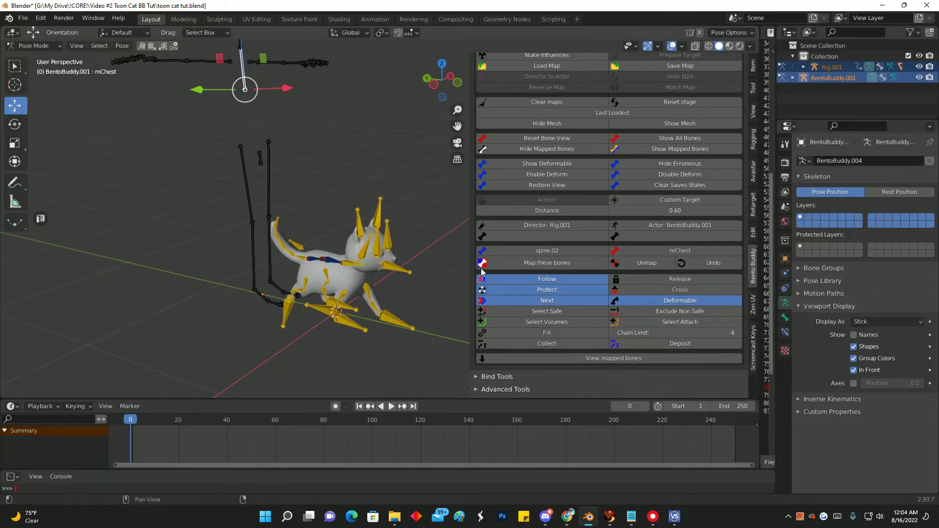
{"action": "left_click", "coordinate": [544, 264]}
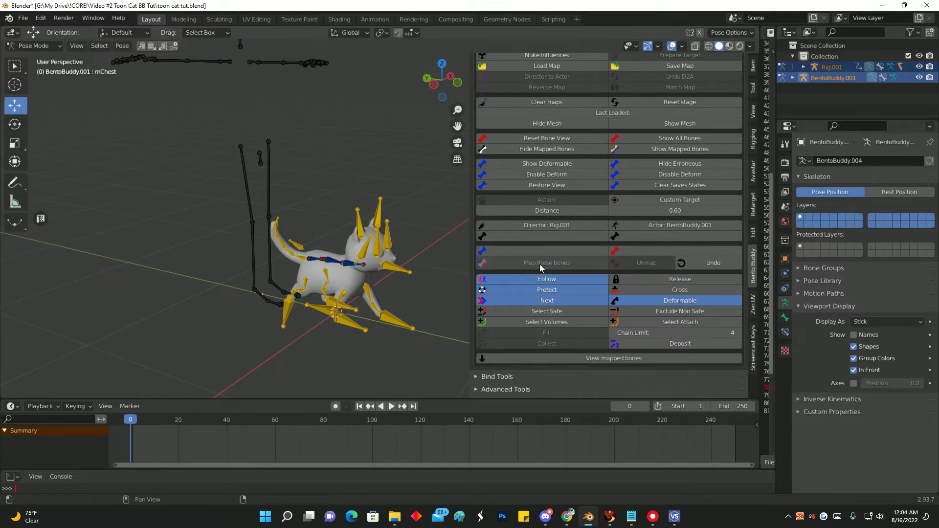
Step: Map the cat's head bone to the Bento Buddy rig's mHead bone
{"action": "left_click", "coordinate": [361, 255]}
{"action": "middle_click_drag", "start_coordinate": [361, 255], "coordinate": [249, 205]}
{"action": "left_click", "coordinate": [209, 100]}
{"action": "left_click", "coordinate": [330, 325]}
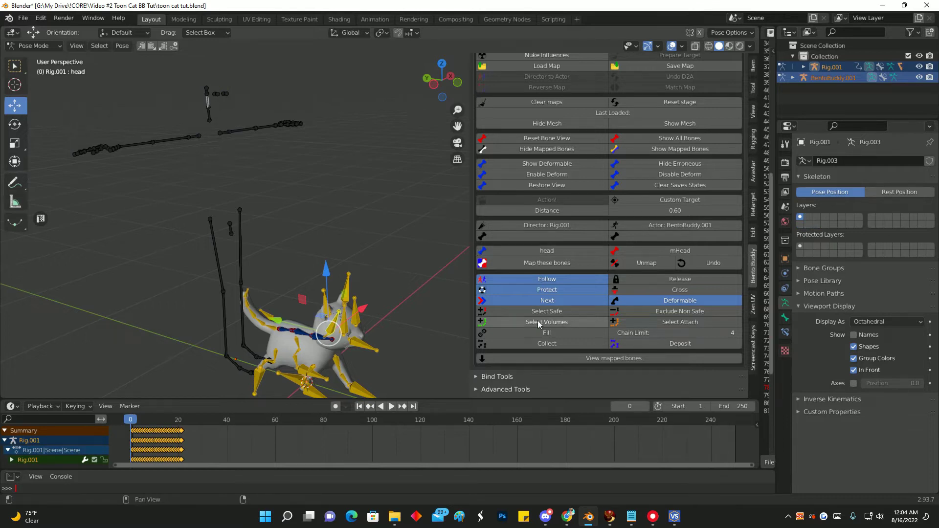
{"action": "left_click", "coordinate": [538, 264]}
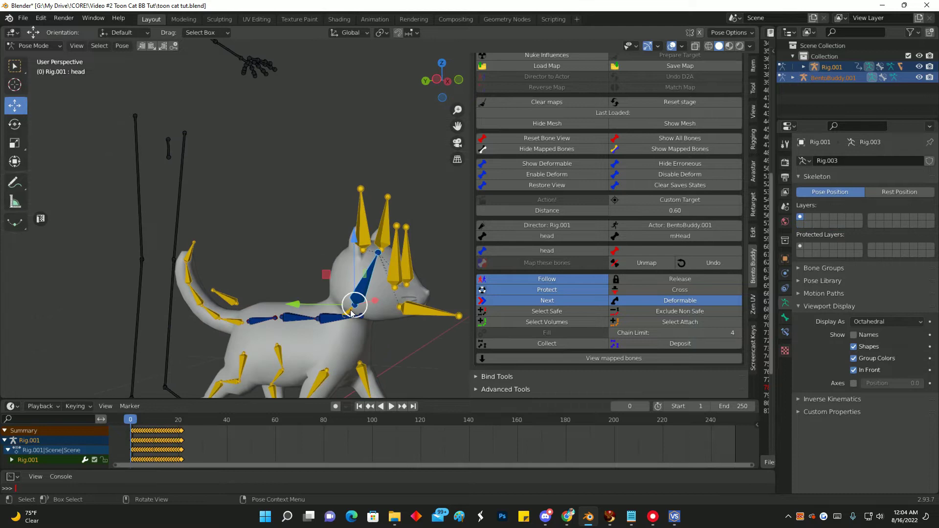
Step: Map the cat's neck bone to the Bento Buddy rig's mNeck bone
{"action": "left_click", "coordinate": [351, 314]}
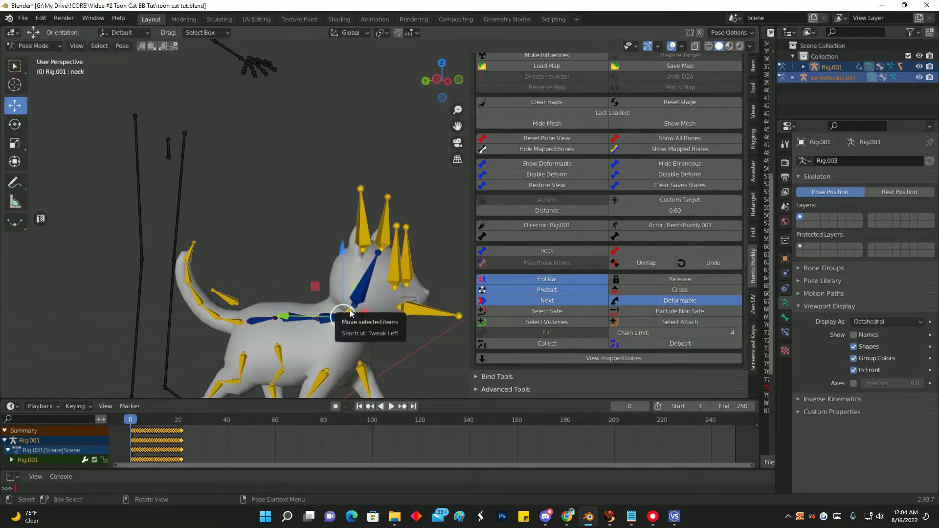
{"action": "middle_click_drag", "start_coordinate": [351, 313], "coordinate": [353, 326]}
{"action": "scroll", "coordinate": [354, 325], "scroll_direction": "down", "scroll_amount": 4}
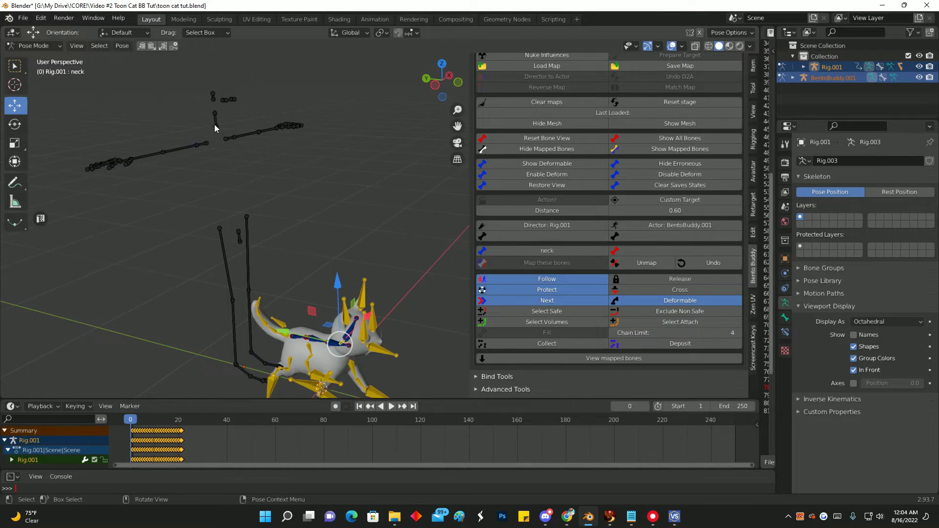
{"action": "left_click", "coordinate": [215, 126]}
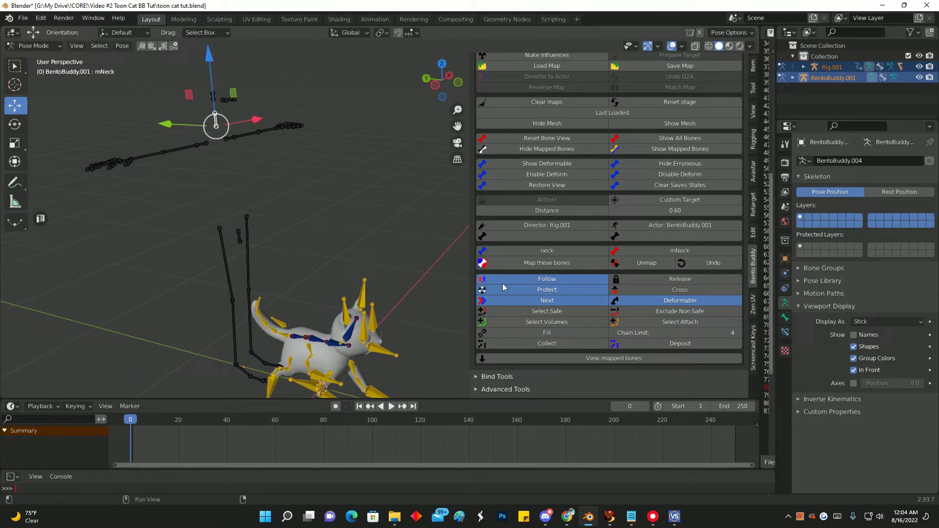
{"action": "left_click", "coordinate": [550, 263]}
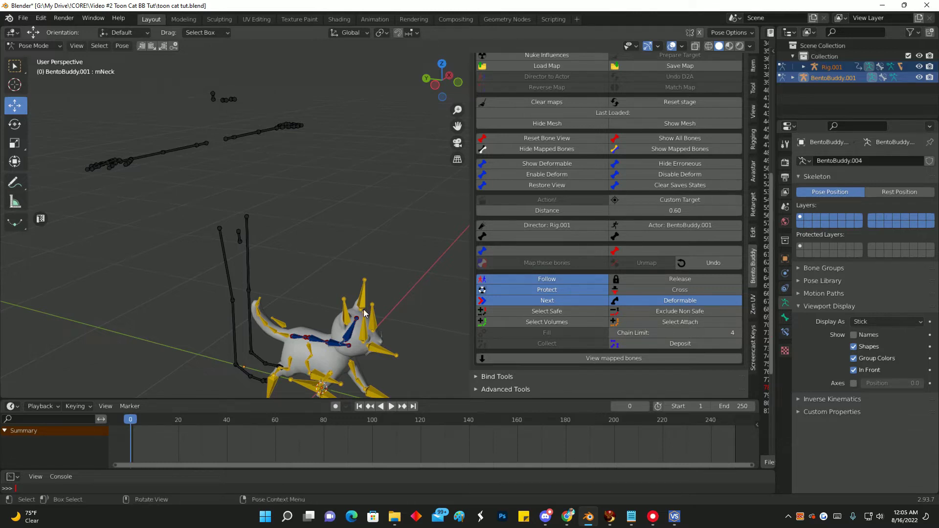
Step: Examine the bone properties of the root bone and the cat's front right leg bones: foot.F.R, leg.lower.F.R and leg.upper.F.R
{"action": "left_click", "coordinate": [320, 313]}
{"action": "scroll", "coordinate": [354, 280], "scroll_direction": "up", "scroll_amount": 3}
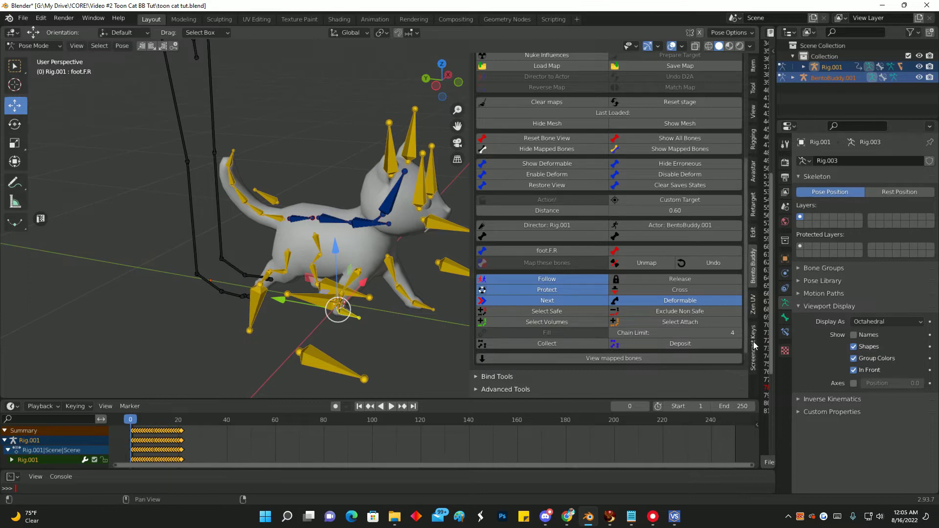
{"action": "left_click", "coordinate": [784, 317]}
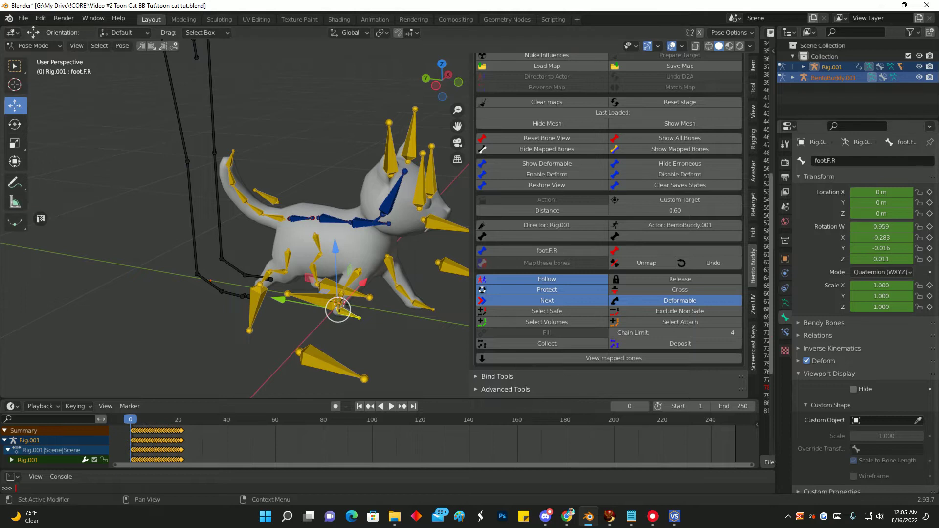
{"action": "middle_click_drag", "start_coordinate": [381, 319], "coordinate": [373, 307]}
{"action": "scroll", "coordinate": [373, 303], "scroll_direction": "up", "scroll_amount": 3}
{"action": "left_click", "coordinate": [237, 306]}
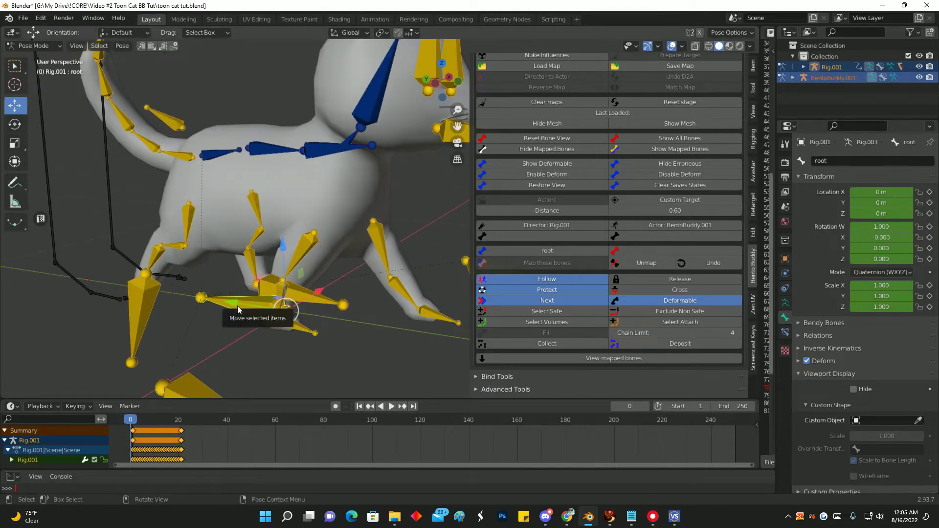
{"action": "left_click", "coordinate": [304, 330]}
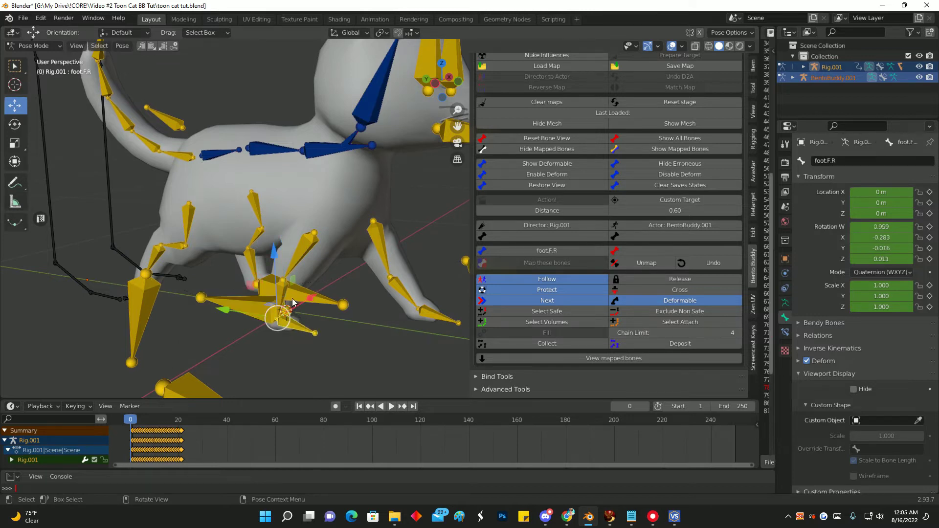
{"action": "left_click", "coordinate": [280, 287]}
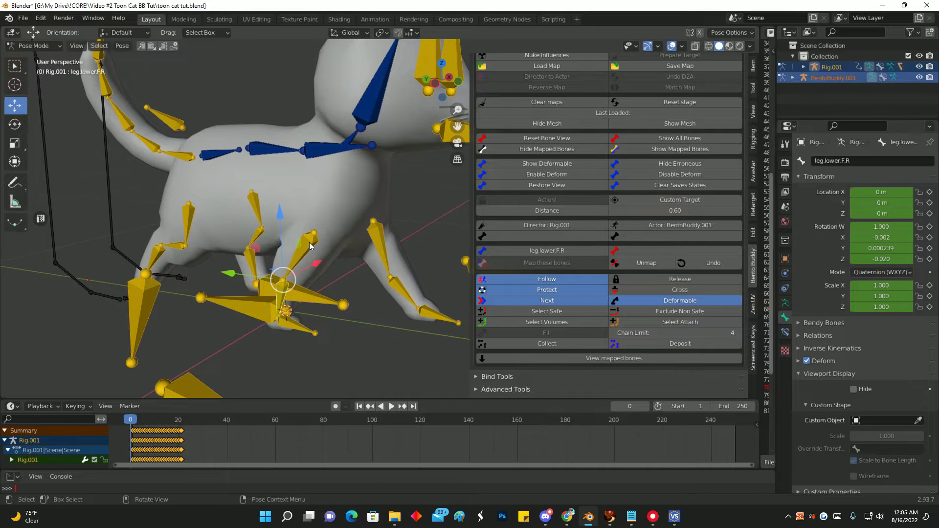
{"action": "left_click", "coordinate": [309, 242]}
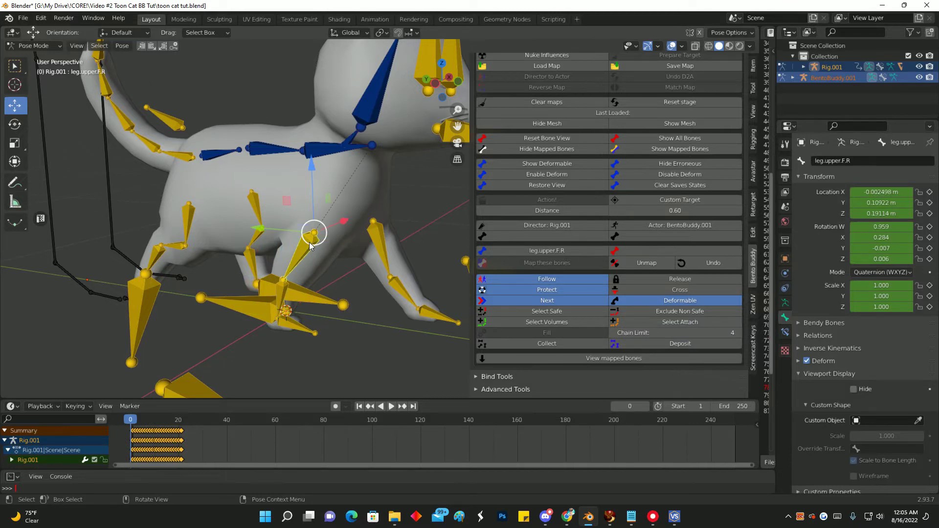
{"action": "left_click", "coordinate": [278, 291]}
{"action": "left_click", "coordinate": [291, 325]}
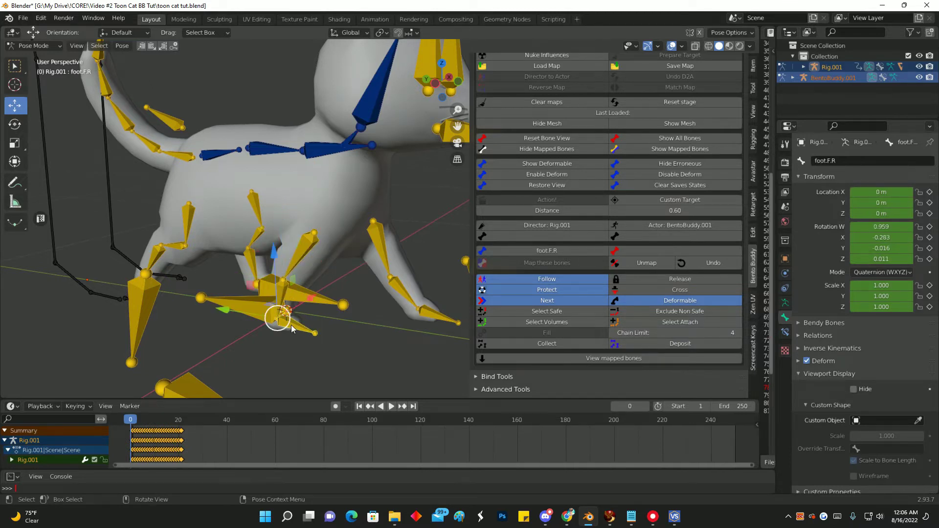
{"action": "mouse_move", "coordinate": [203, 263]}
{"action": "middle_mouse_down"}
{"action": "mouse_move", "coordinate": [218, 251]}
{"action": "mouse_move", "coordinate": [218, 260]}
{"action": "middle_mouse_up"}
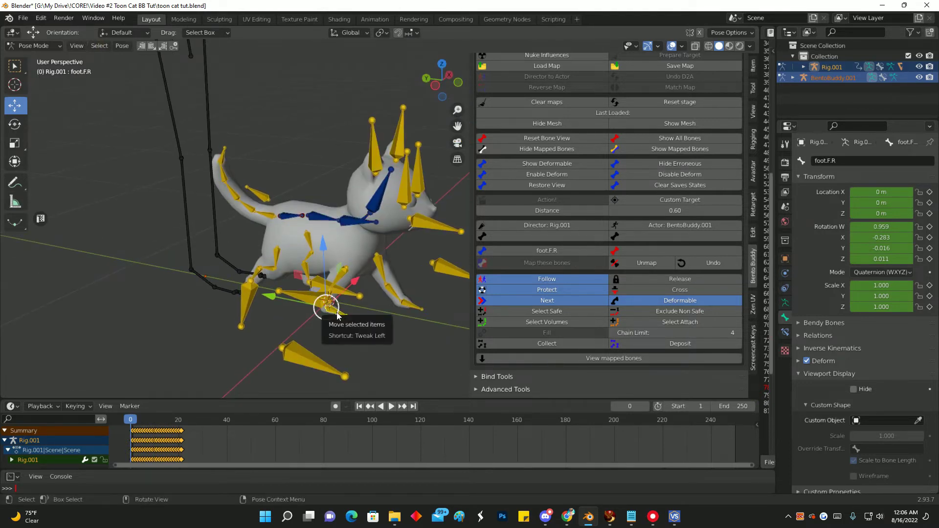
{"action": "left_click", "coordinate": [221, 288]}
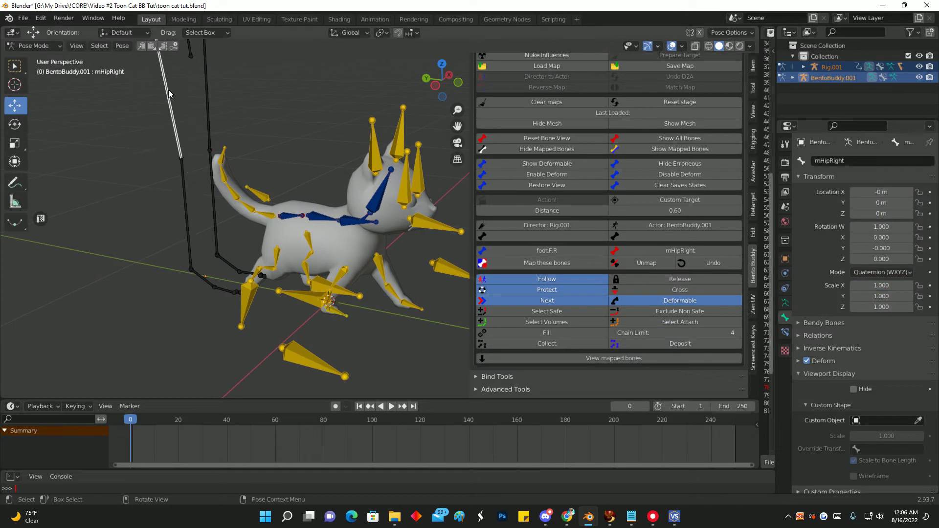
{"action": "left_click", "coordinate": [350, 278]}
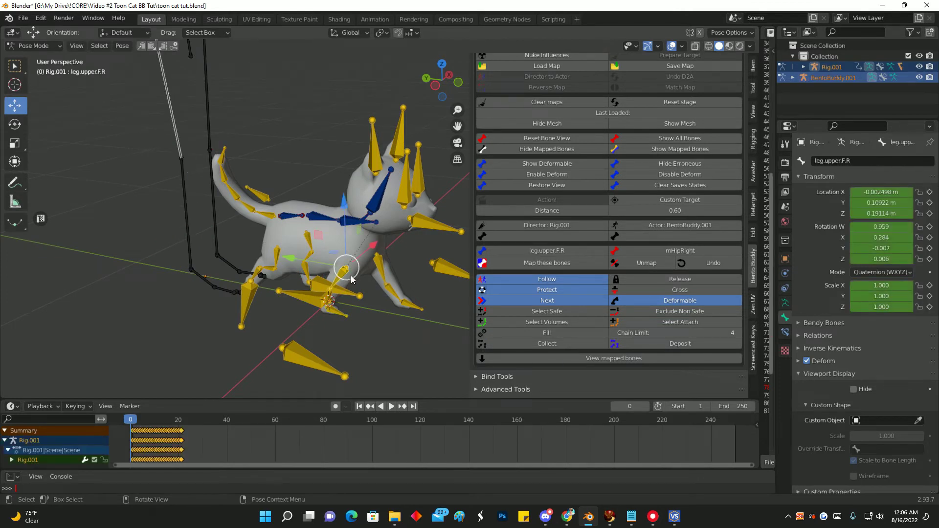
{"action": "left_click", "coordinate": [182, 189]}
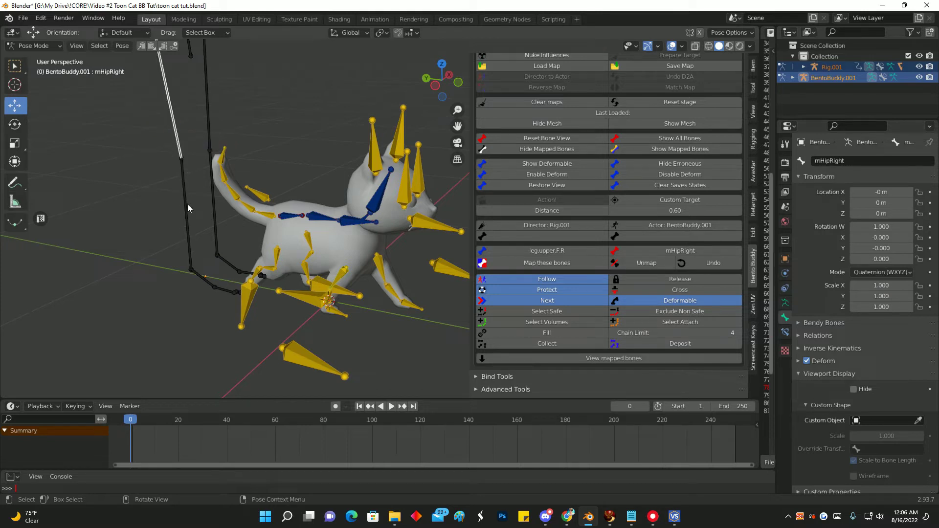
Step: Map the front right leg chain from foot.F.R to the Bento Buddy rig's mAnkleRight chain using Fill with a chain limit of 3
{"action": "left_click", "coordinate": [204, 280]}
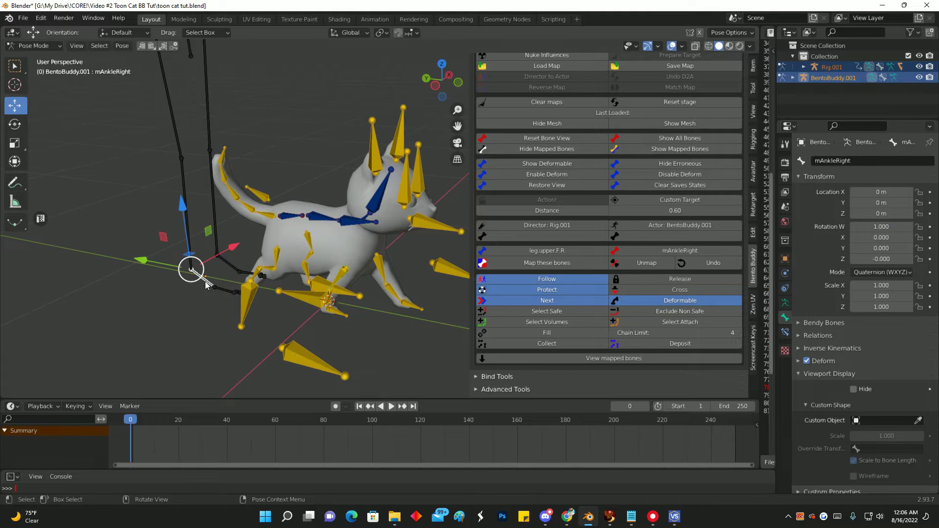
{"action": "scroll", "coordinate": [340, 344], "scroll_direction": "up", "scroll_amount": 4}
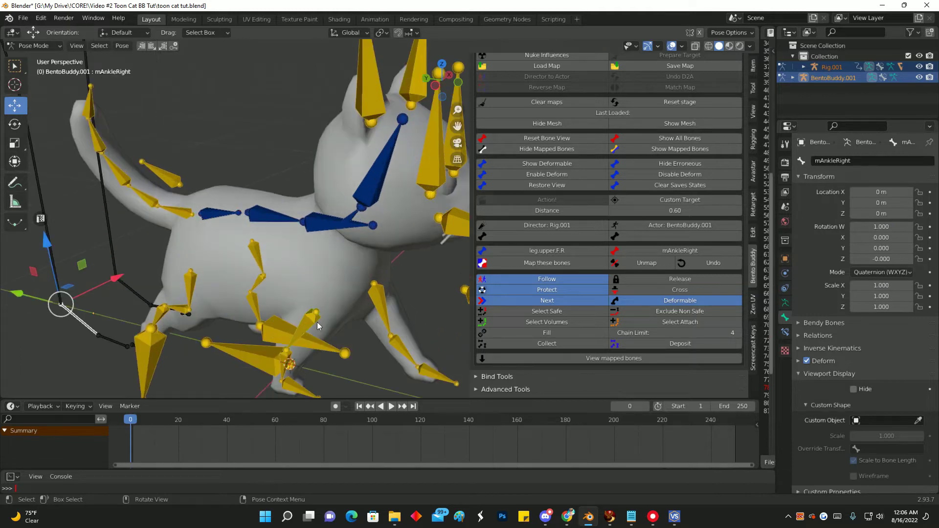
{"action": "left_click", "coordinate": [297, 390]}
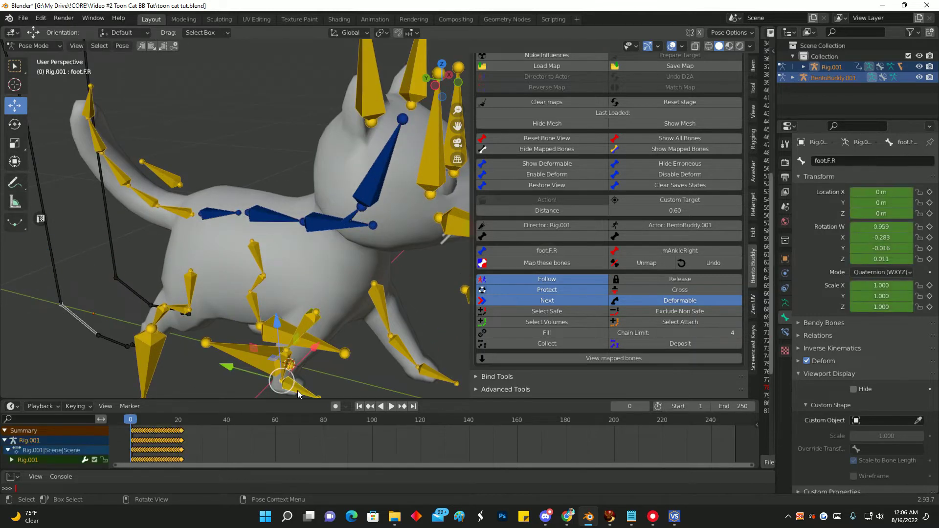
{"action": "middle_click_drag", "start_coordinate": [330, 315], "coordinate": [371, 313]}
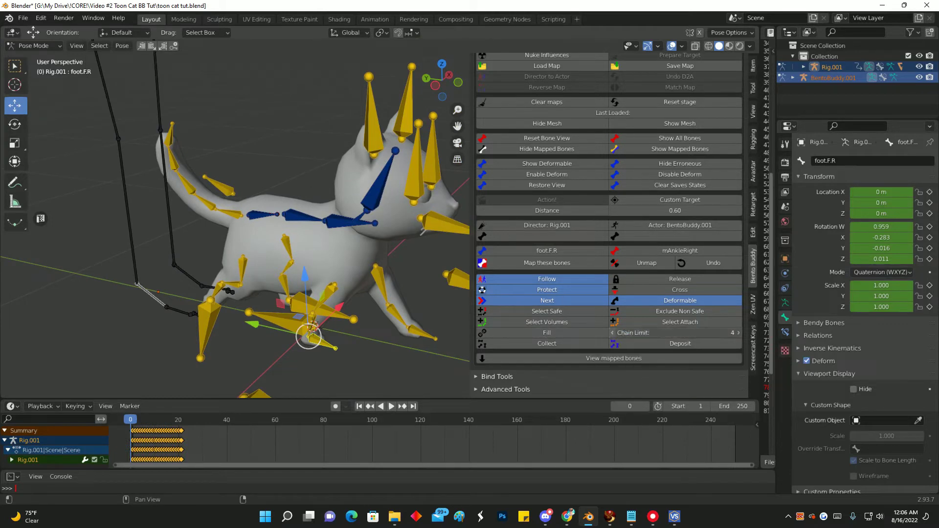
{"action": "left_click", "coordinate": [612, 333]}
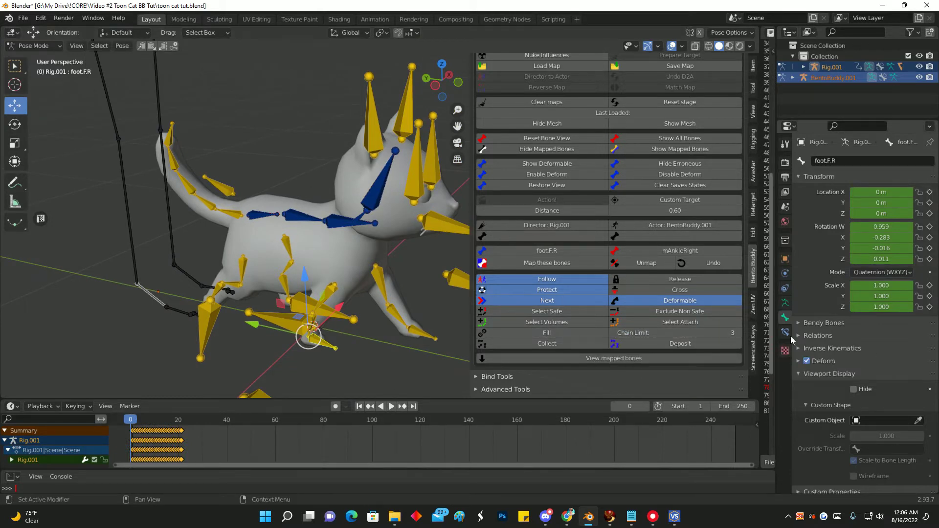
{"action": "left_click", "coordinate": [527, 335]}
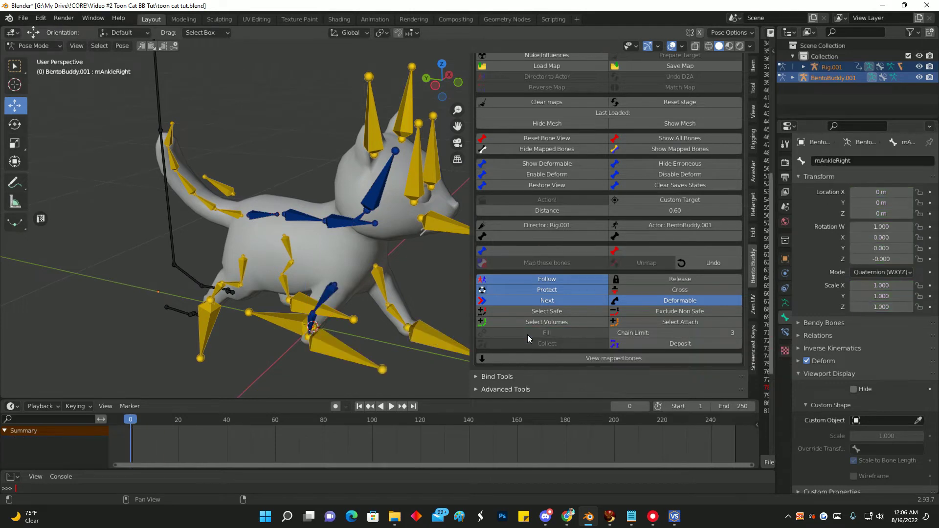
Step: Move the cat's front left foot IK bone, foot.F.IK.L, about 3.17 m away from the body along X
{"action": "middle_click_drag", "start_coordinate": [341, 305], "coordinate": [249, 313]}
{"action": "scroll", "coordinate": [383, 296], "scroll_direction": "up", "scroll_amount": 5}
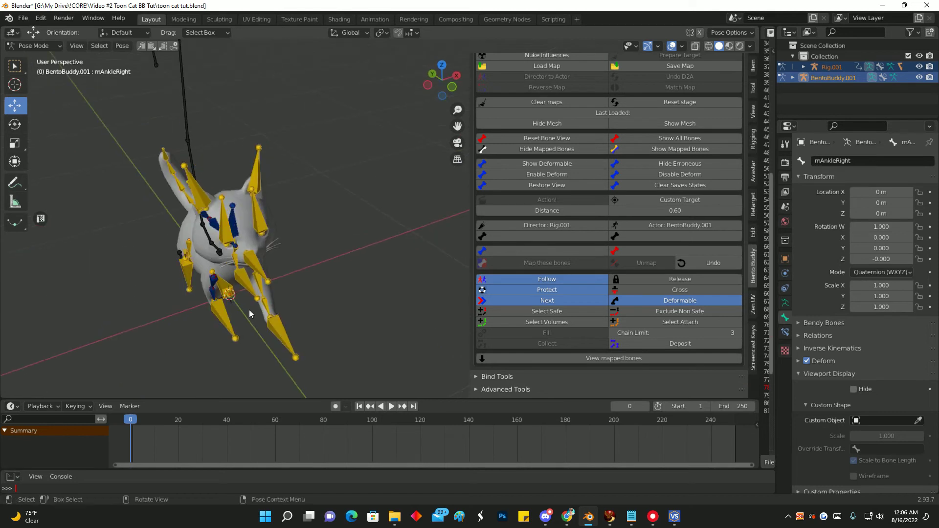
{"action": "left_click", "coordinate": [281, 327]}
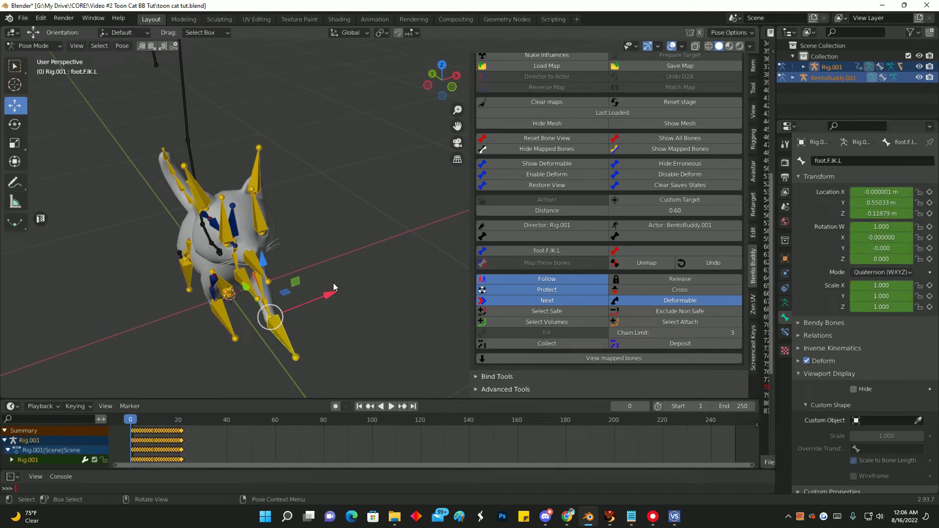
{"action": "left_click_drag", "start_coordinate": [331, 293], "coordinate": [441, 254]}
Step: Map the front left leg chain from foot.F.L to the Bento Buddy rig's mAnkleLeft chain using Fill
{"action": "middle_click_drag", "start_coordinate": [440, 254], "coordinate": [267, 230]}
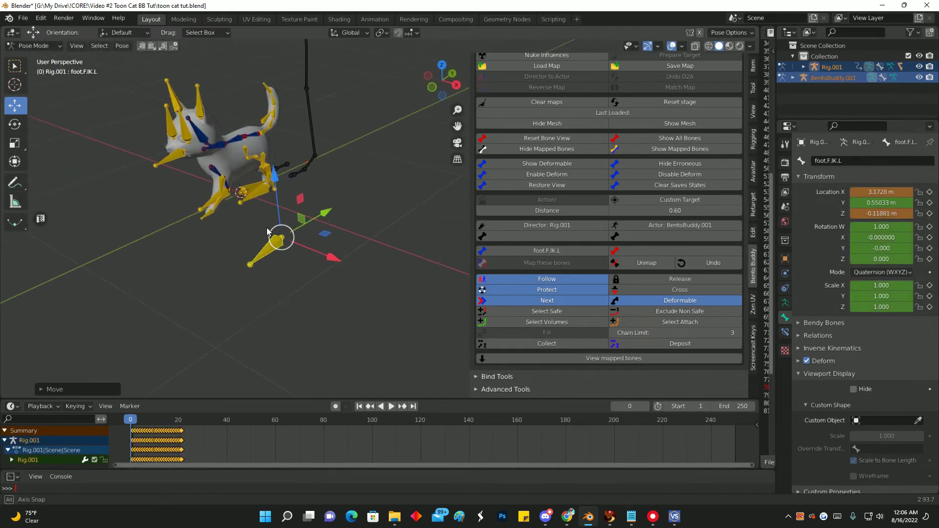
{"action": "middle_click_drag", "start_coordinate": [276, 186], "coordinate": [309, 221], "text": "shift"}
{"action": "scroll", "coordinate": [313, 264], "scroll_direction": "up", "scroll_amount": 4}
{"action": "scroll", "coordinate": [274, 231], "scroll_direction": "up", "scroll_amount": 2}
{"action": "left_click", "coordinate": [211, 323]}
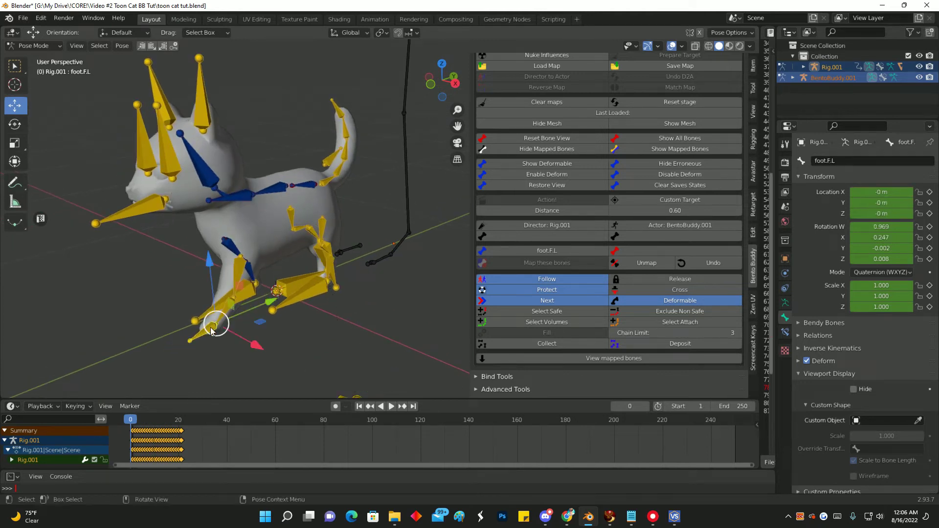
{"action": "left_click", "coordinate": [404, 242], "text": "shift"}
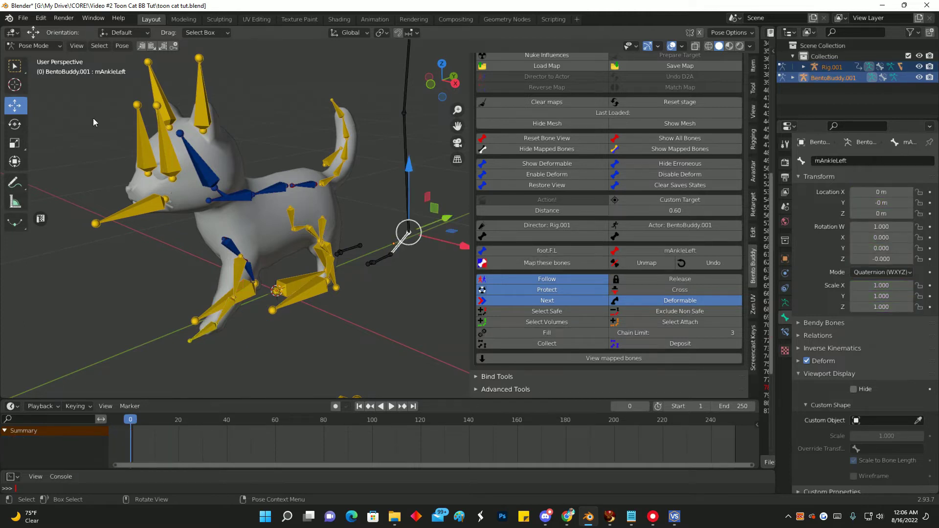
{"action": "left_click", "coordinate": [520, 334]}
Step: Select the cat's tail bone and show all bones in Visual Snap Mapper
{"action": "middle_click_drag", "start_coordinate": [354, 286], "coordinate": [316, 252]}
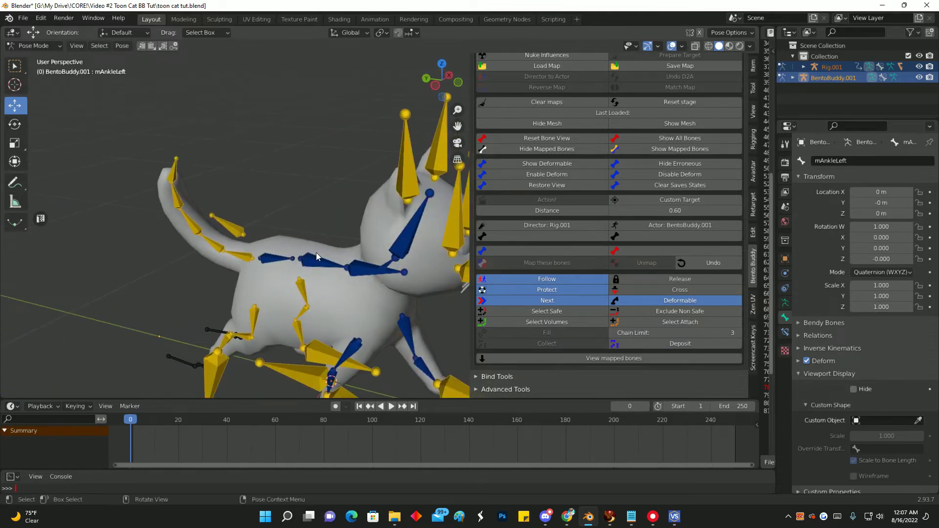
{"action": "scroll", "coordinate": [316, 252], "scroll_direction": "down", "scroll_amount": 4}
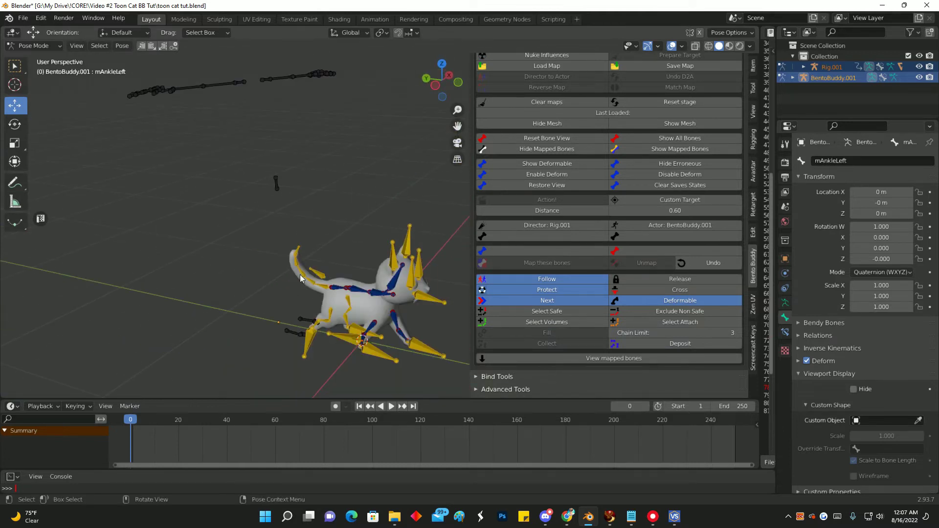
{"action": "left_click", "coordinate": [326, 290]}
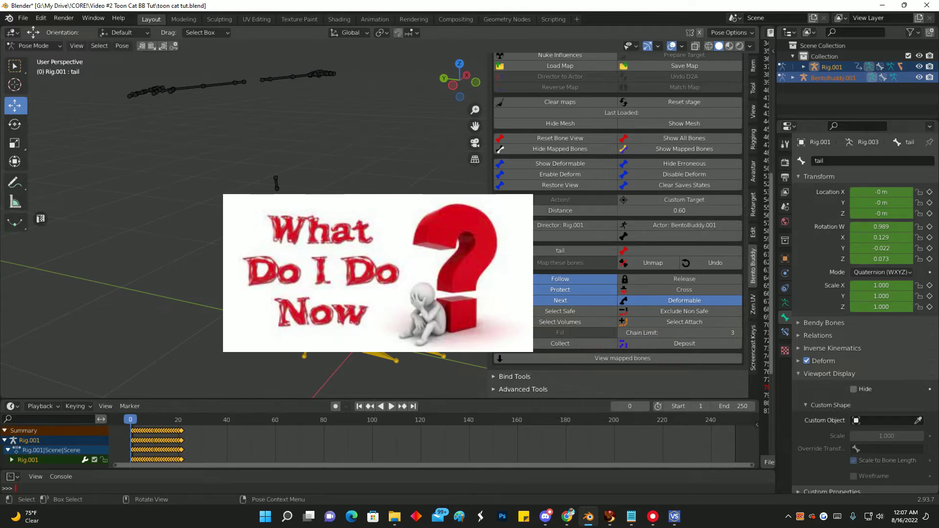
{"action": "scroll", "coordinate": [601, 212], "scroll_direction": "up", "scroll_amount": 2}
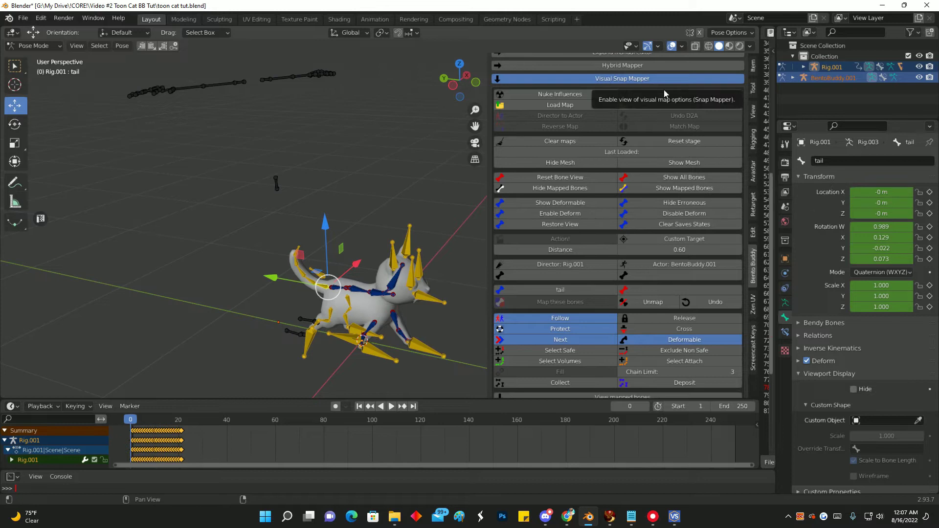
{"action": "left_click", "coordinate": [679, 179]}
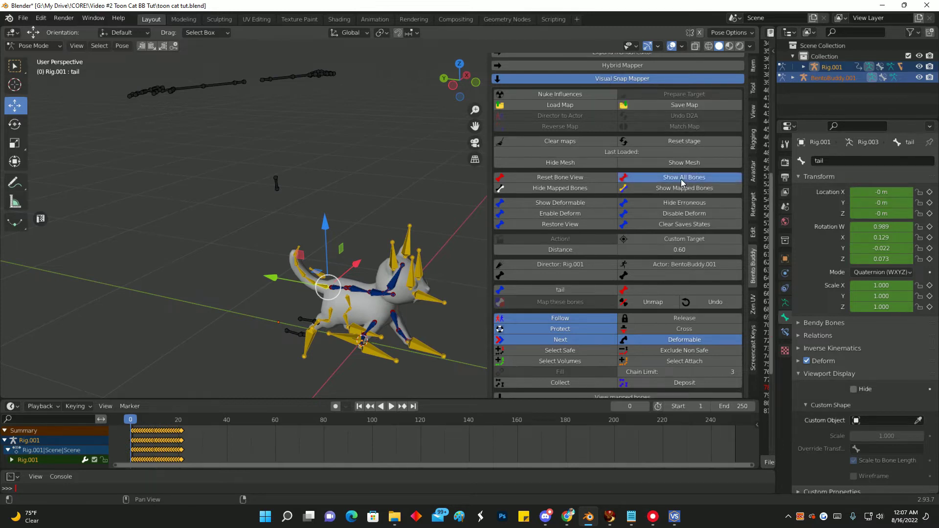
Step: Find the Bento Buddy rig's mTail1 bone and pair it with the cat's tail bone for mapping
{"action": "scroll", "coordinate": [304, 234], "scroll_direction": "up", "scroll_amount": 3}
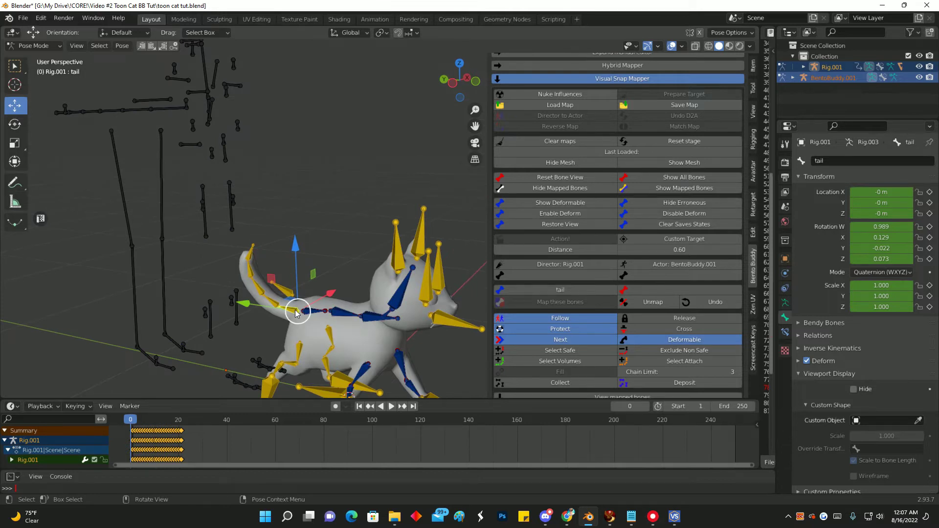
{"action": "middle_click_drag", "start_coordinate": [198, 154], "coordinate": [234, 178]}
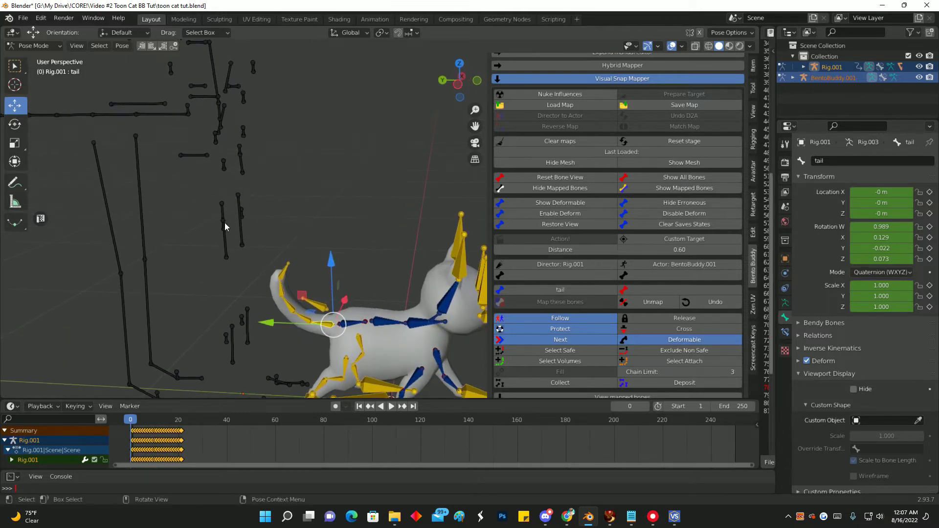
{"action": "left_click", "coordinate": [223, 225]}
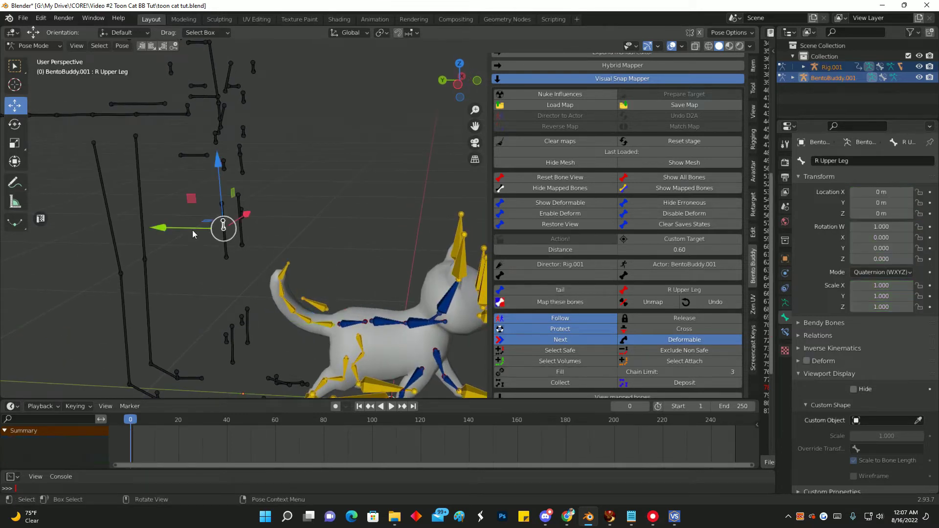
{"action": "left_click", "coordinate": [123, 304]}
{"action": "left_click", "coordinate": [118, 114]}
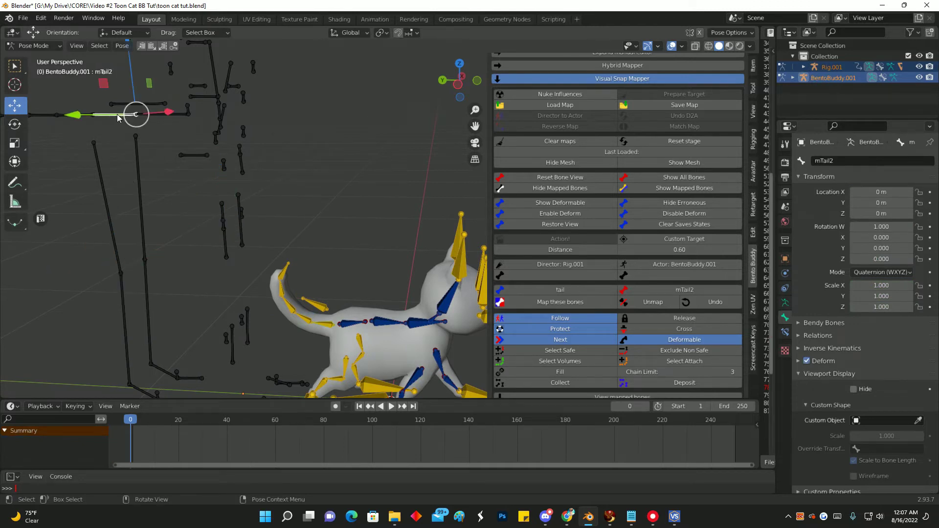
{"action": "left_click", "coordinate": [187, 116]}
{"action": "left_click", "coordinate": [189, 114]}
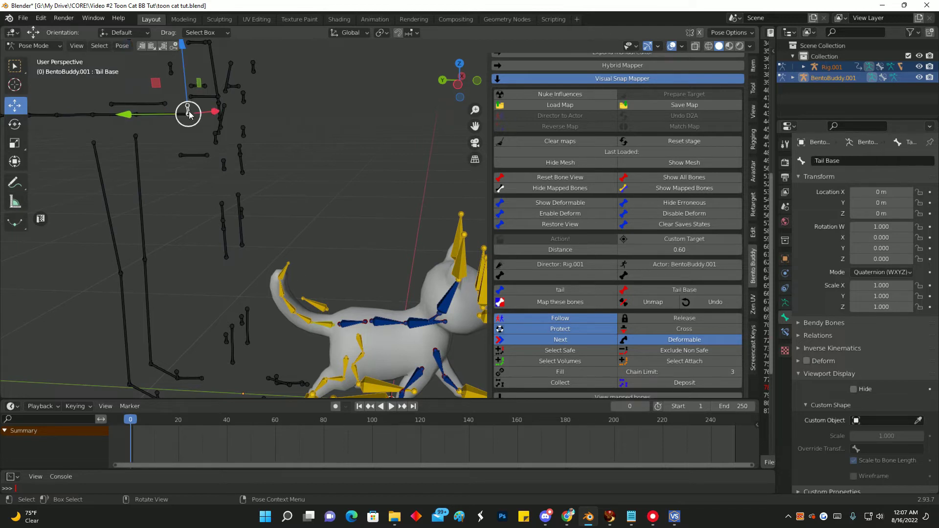
{"action": "left_click", "coordinate": [188, 114]}
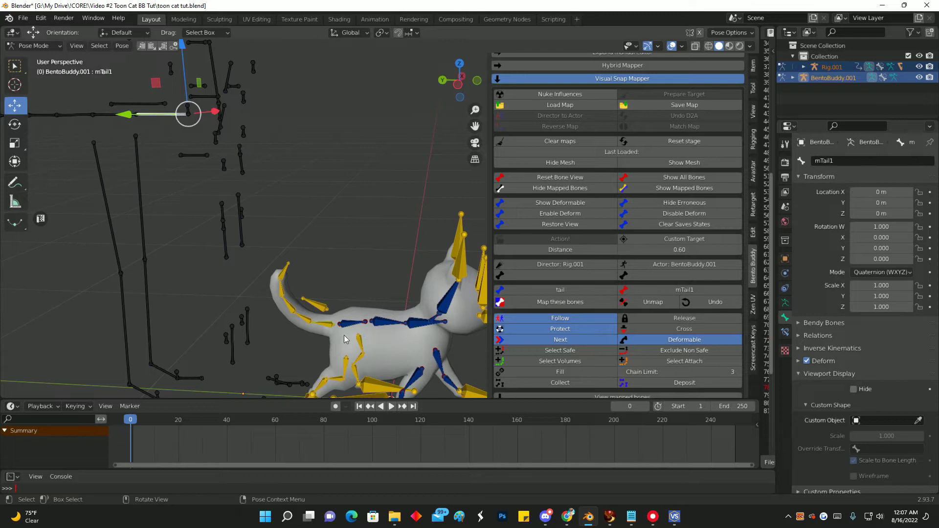
{"action": "left_click", "coordinate": [322, 327]}
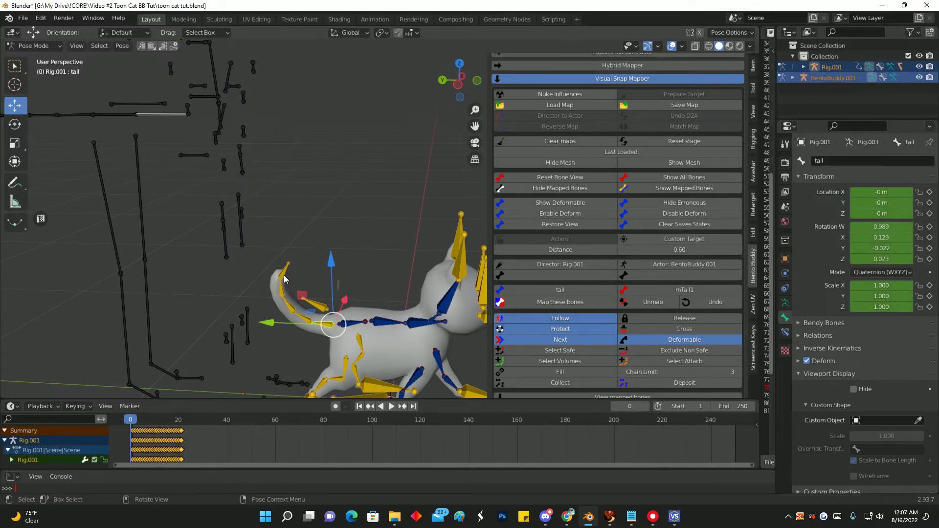
Step: Map the cat's tail chain, starting from tail.end, to the Bento Buddy rig's tail chain starting from mTail5
{"action": "scroll", "coordinate": [530, 356], "scroll_direction": "down", "scroll_amount": 1}
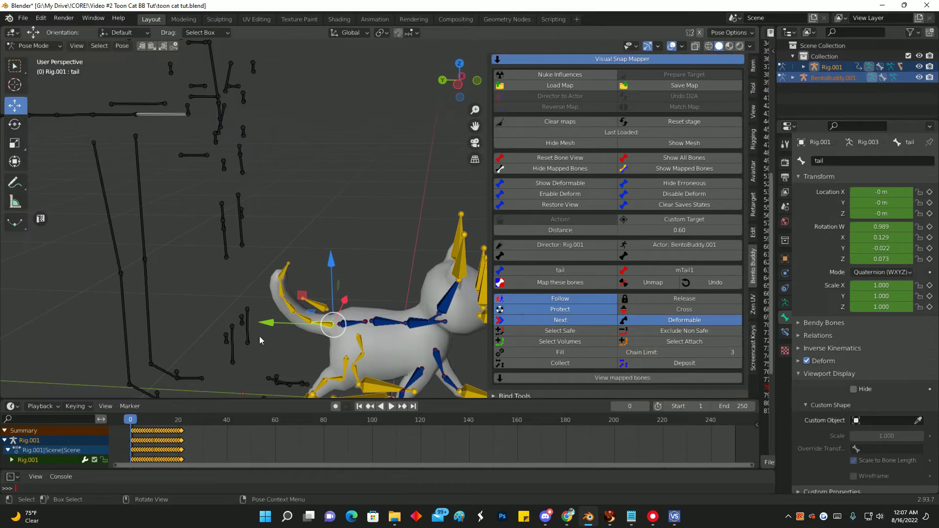
{"action": "scroll", "coordinate": [218, 193], "scroll_direction": "down", "scroll_amount": 2}
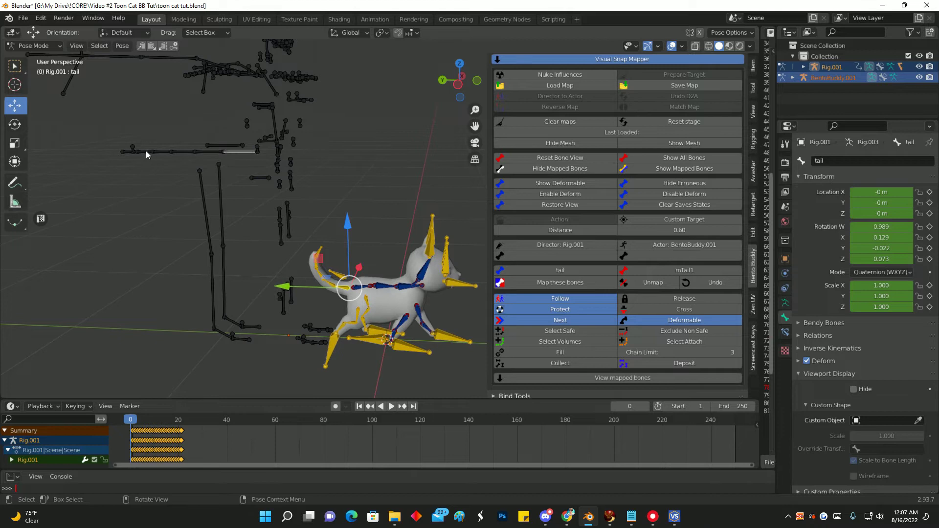
{"action": "scroll", "coordinate": [334, 289], "scroll_direction": "up", "scroll_amount": 2}
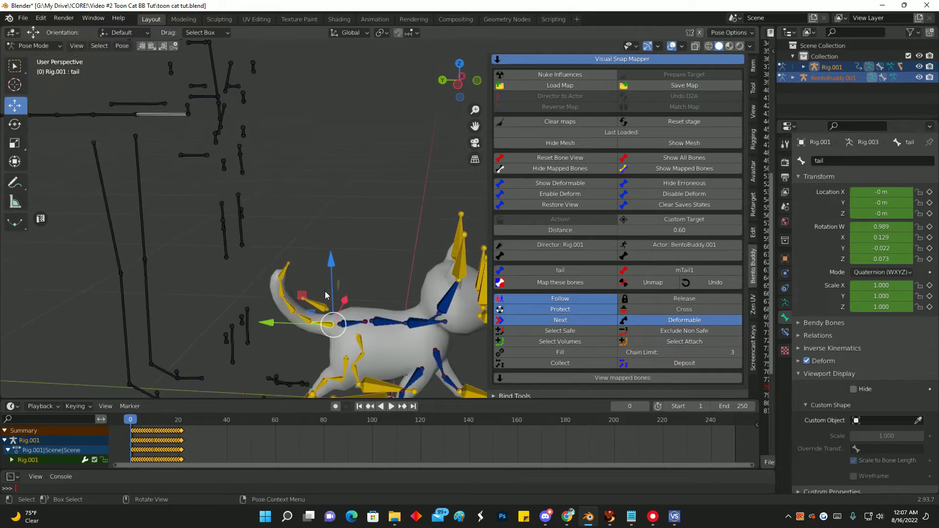
{"action": "scroll", "coordinate": [324, 291], "scroll_direction": "down", "scroll_amount": 1}
{"action": "left_click", "coordinate": [302, 261]}
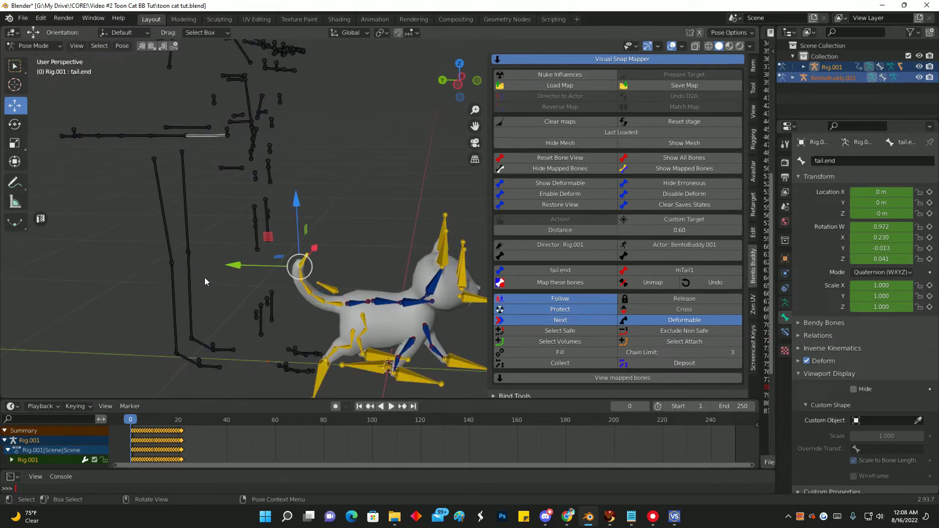
{"action": "left_click", "coordinate": [90, 137]}
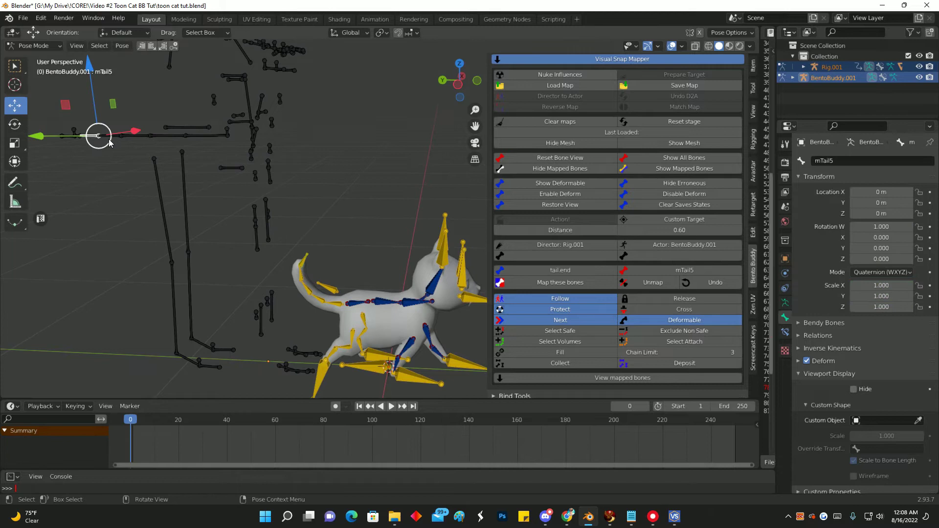
{"action": "left_click", "coordinate": [547, 362]}
Step: Move the back foot IK bones foot.B.IK.R and foot.B.IK.L clear of the cat, shifting foot.B.IK.L about 2.1 m along X
{"action": "middle_click_drag", "start_coordinate": [395, 332], "coordinate": [354, 324]}
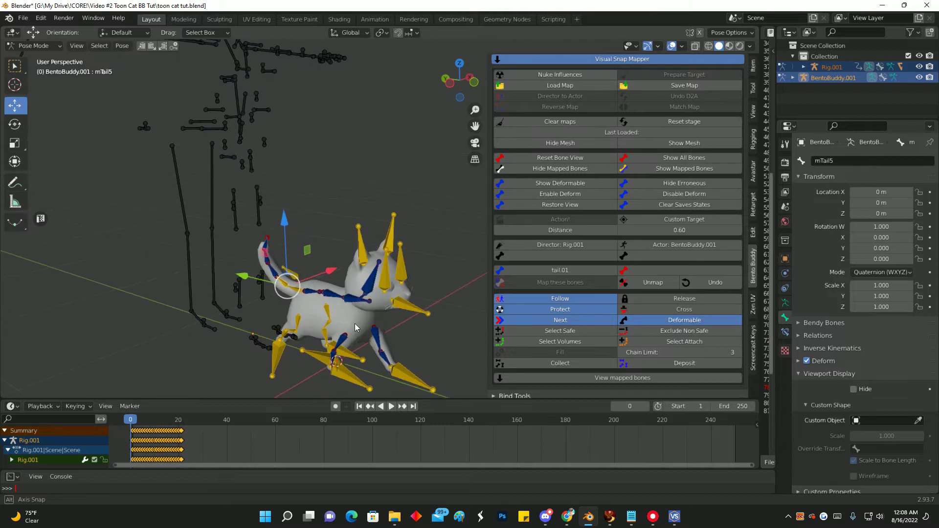
{"action": "left_click", "coordinate": [280, 357]}
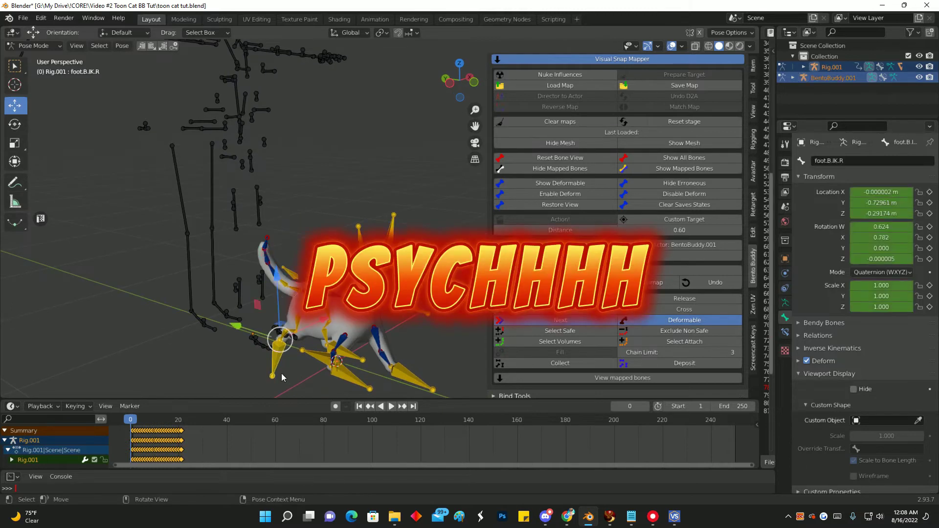
{"action": "left_click_drag", "start_coordinate": [280, 357], "coordinate": [267, 344]}
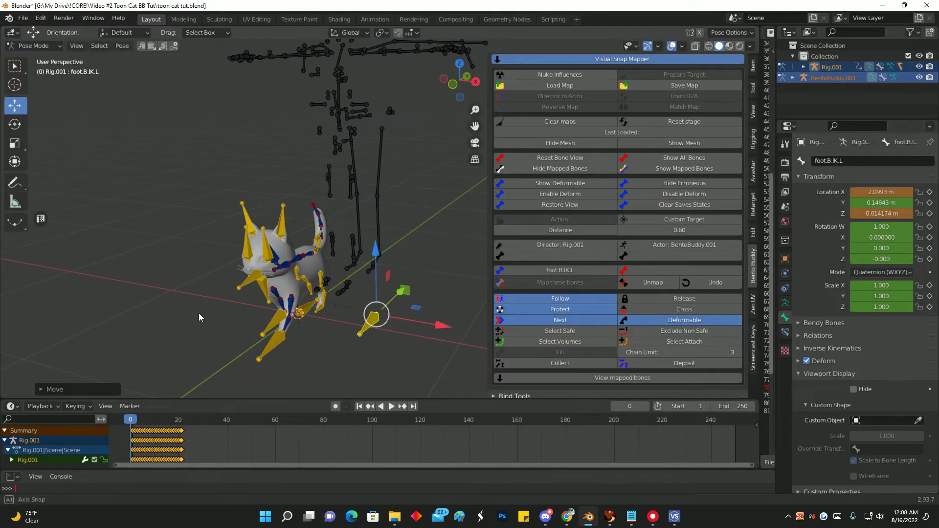
Step: Undo the back foot IK bone moves and the last tail chain mapping, back to the tail.end and mTail5 pairing
{"action": "middle_click_drag", "start_coordinate": [198, 313], "coordinate": [292, 313]}
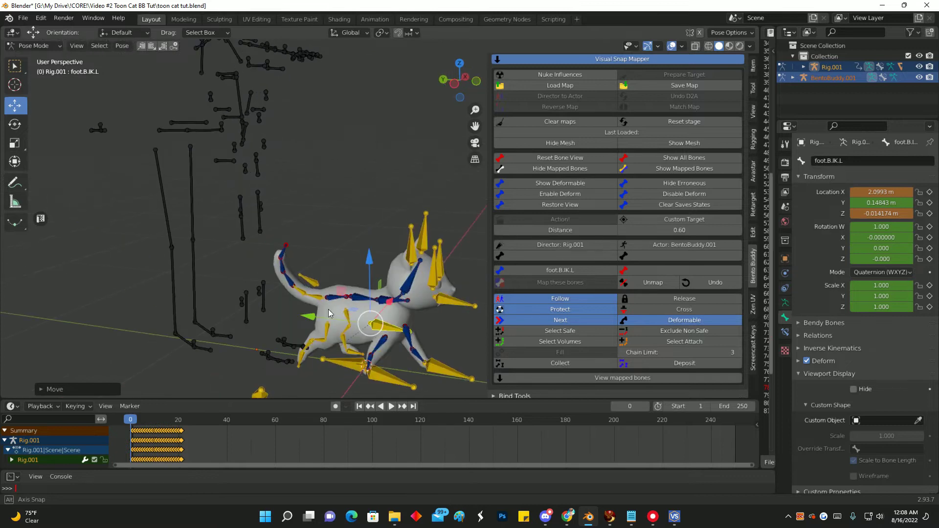
{"action": "left_click", "coordinate": [296, 379]}
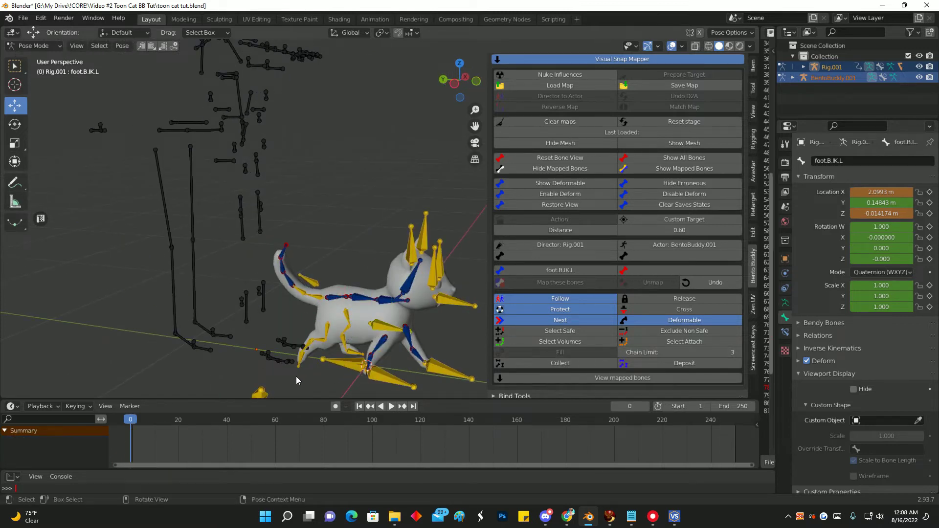
{"action": "left_click", "coordinate": [299, 375]}
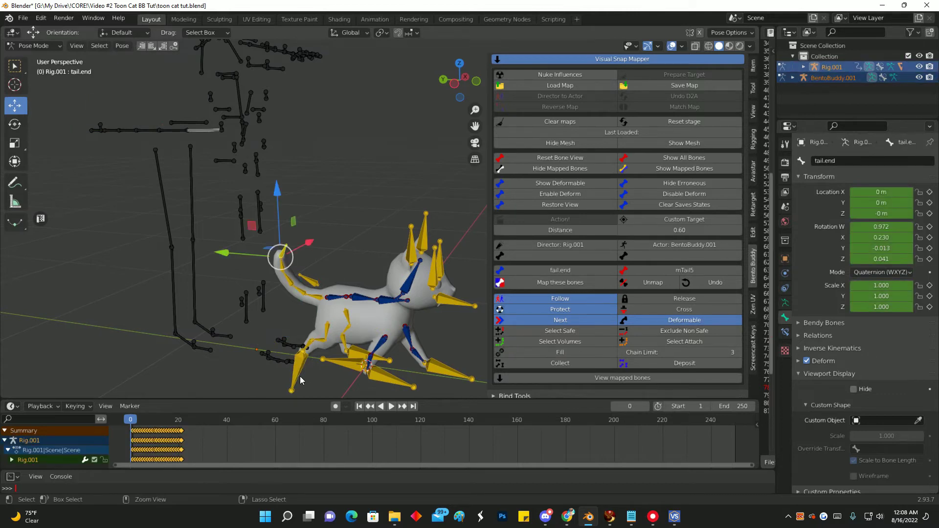
Step: Set the chain limit to 5 and fill-map the cat's tail chain from tail.end to the Bento Buddy rig's mTail5
{"action": "middle_click_drag", "start_coordinate": [301, 380], "coordinate": [319, 374], "text": "shift"}
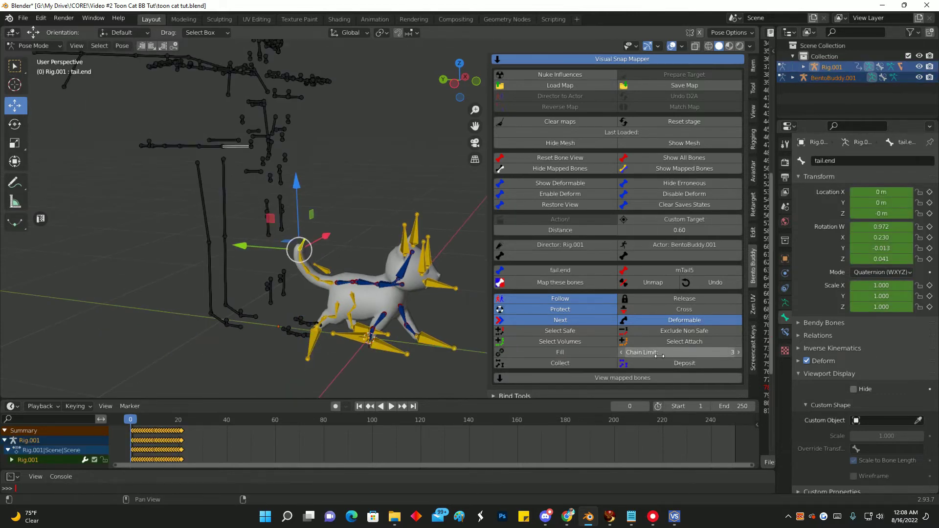
{"action": "left_click", "coordinate": [659, 355]}
{"action": "type", "text": "5"}
{"action": "key", "text": "Return"}
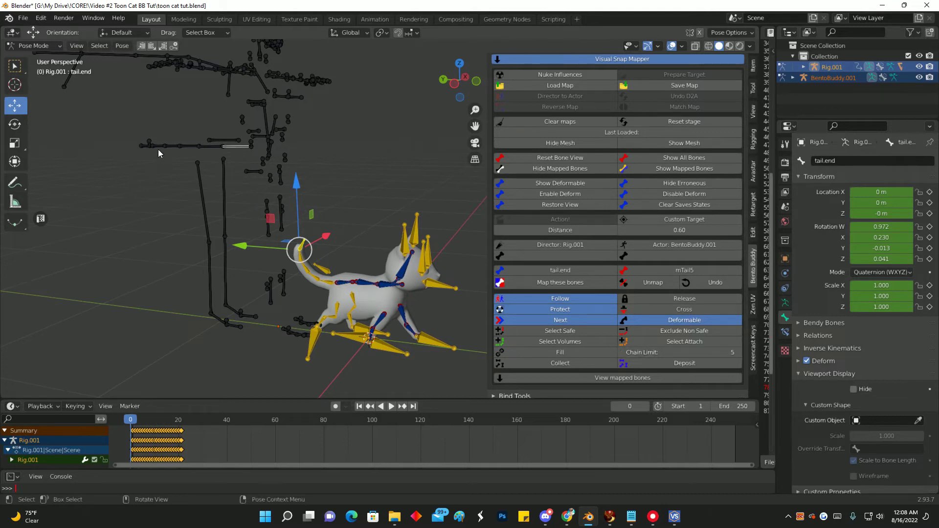
{"action": "left_click", "coordinate": [156, 145]}
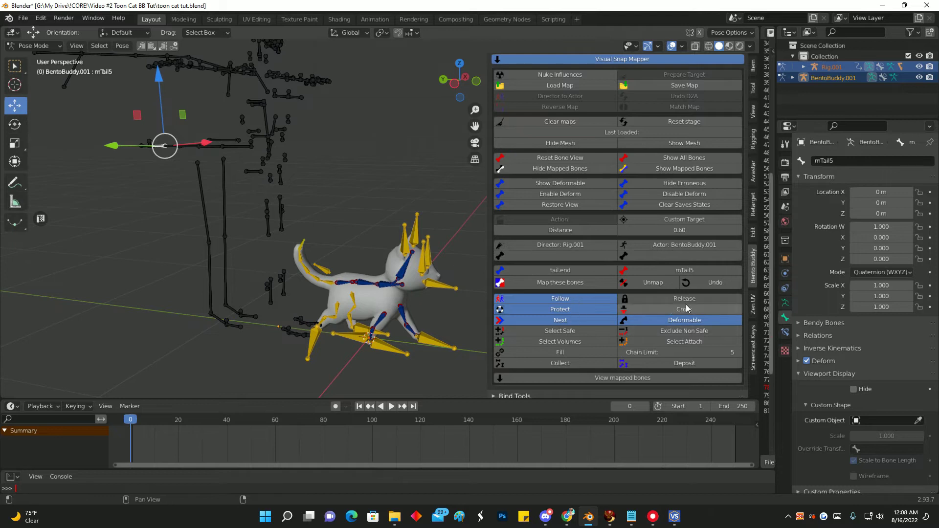
{"action": "left_click", "coordinate": [554, 353]}
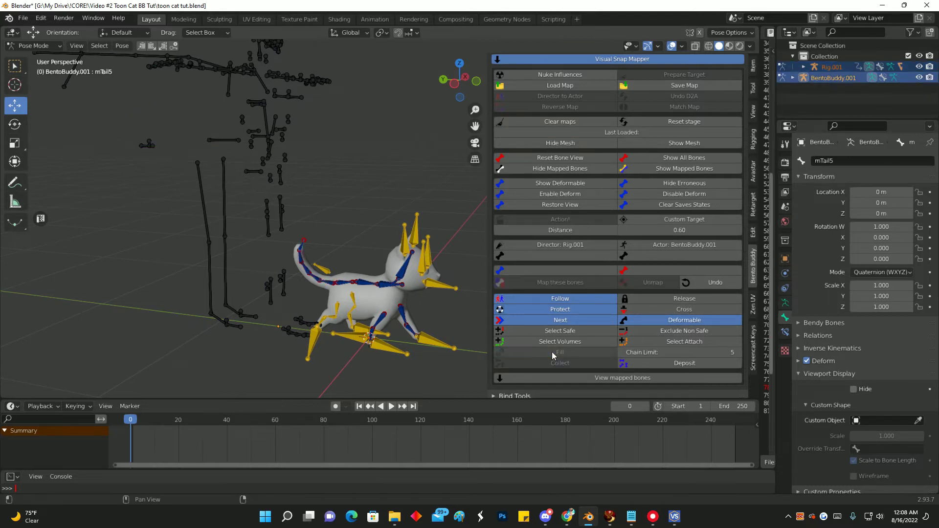
Step: Move the foot.B.IK.R bone about 1.02 m along negative X, clear of the cat's back foot
{"action": "middle_click_drag", "start_coordinate": [331, 322], "coordinate": [356, 361]}
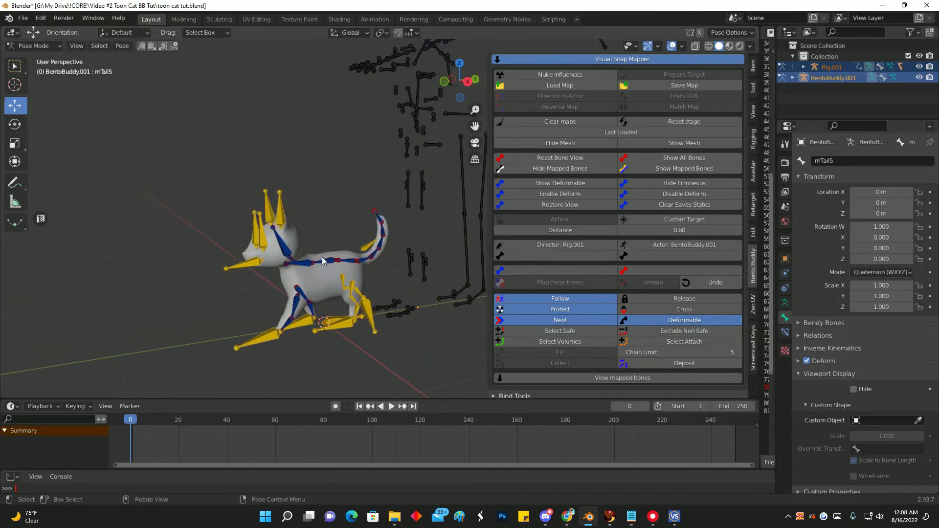
{"action": "middle_click_drag", "start_coordinate": [261, 223], "coordinate": [378, 383]}
{"action": "left_click", "coordinate": [323, 365]}
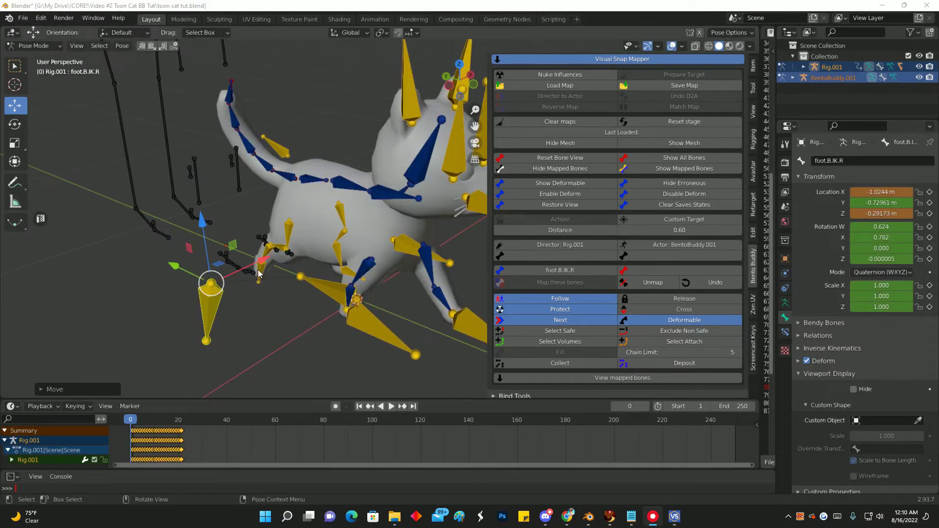
Step: Go through the cat's right back leg bones from thigh.B.R down and select foot.B.R as the chain's end
{"action": "left_click", "coordinate": [258, 276]}
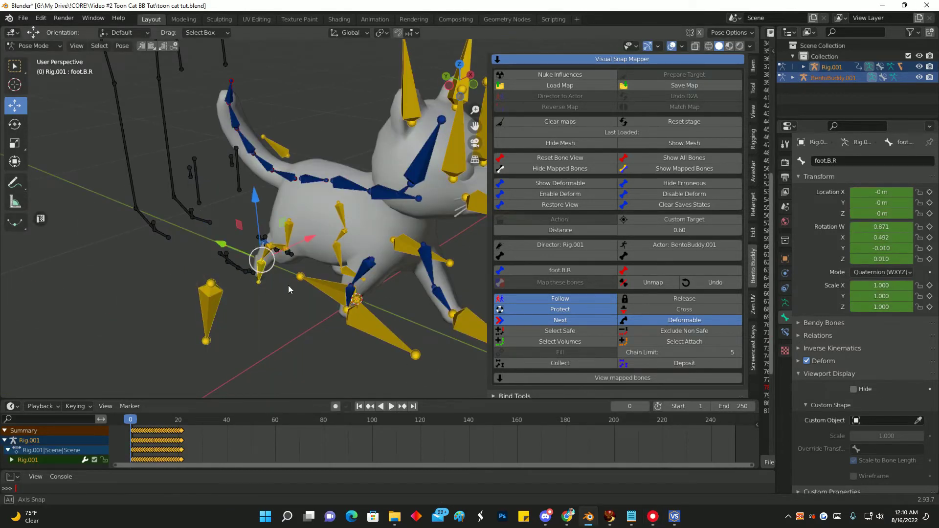
{"action": "middle_click_drag", "start_coordinate": [289, 285], "coordinate": [331, 288]}
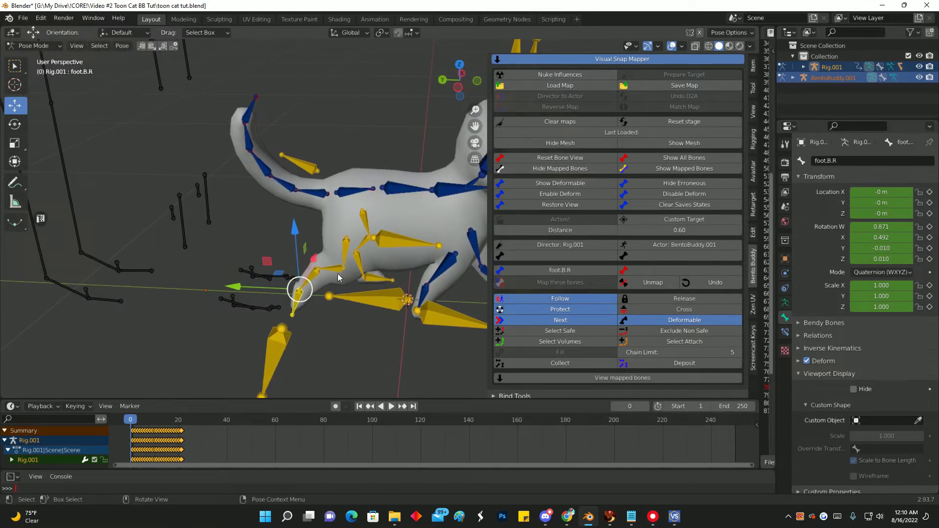
{"action": "left_click", "coordinate": [336, 268]}
{"action": "left_click", "coordinate": [345, 251]}
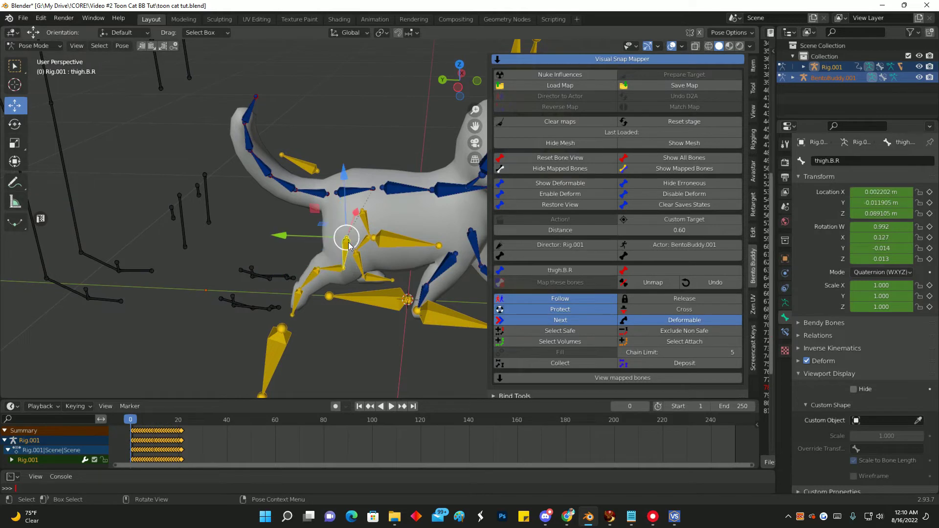
{"action": "left_click", "coordinate": [335, 272]}
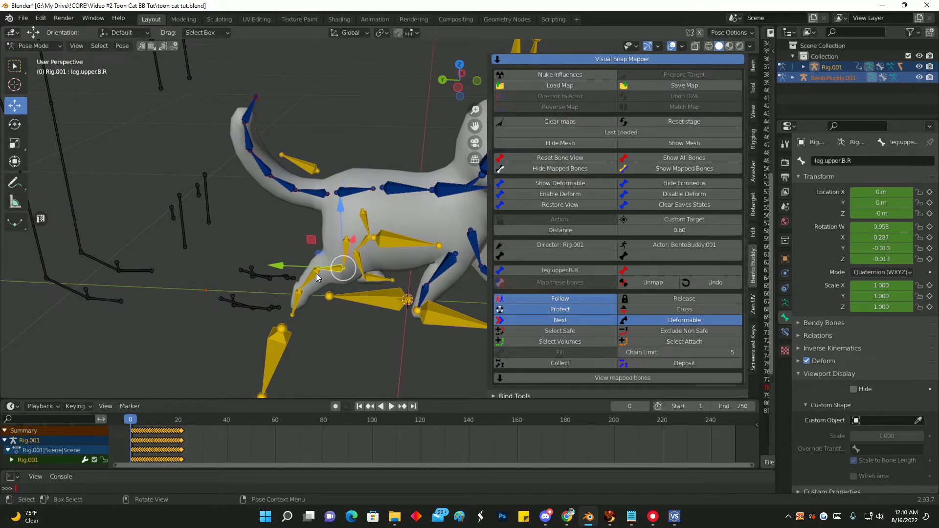
{"action": "left_click", "coordinate": [311, 275]}
{"action": "left_click", "coordinate": [298, 305]}
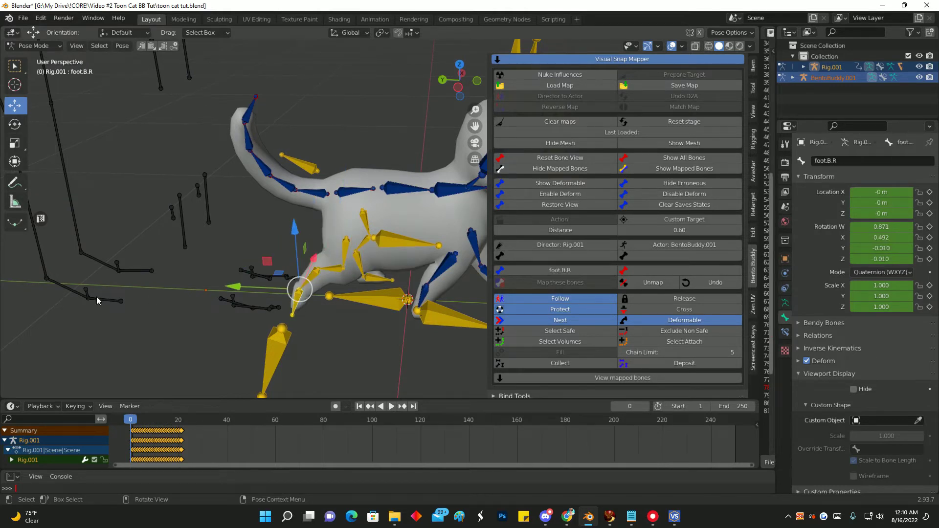
Step: Follow the Bento Buddy rig's right hind limb from mHindLimb1Right down and pair mHindLimb4Right with foot.B.R
{"action": "middle_click_drag", "start_coordinate": [96, 297], "coordinate": [169, 185]}
{"action": "left_click", "coordinate": [134, 120]}
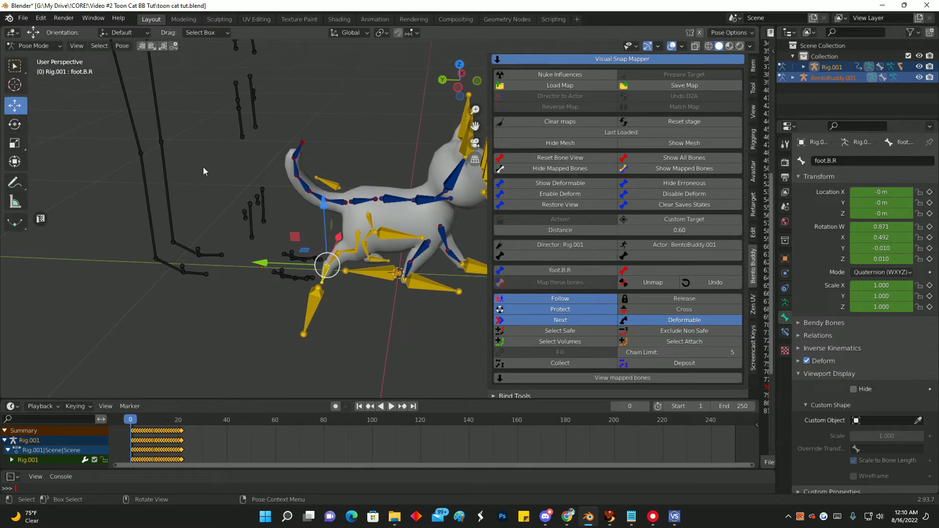
{"action": "middle_click_drag", "start_coordinate": [226, 163], "coordinate": [337, 284]}
{"action": "scroll", "coordinate": [376, 314], "scroll_direction": "up", "scroll_amount": 2}
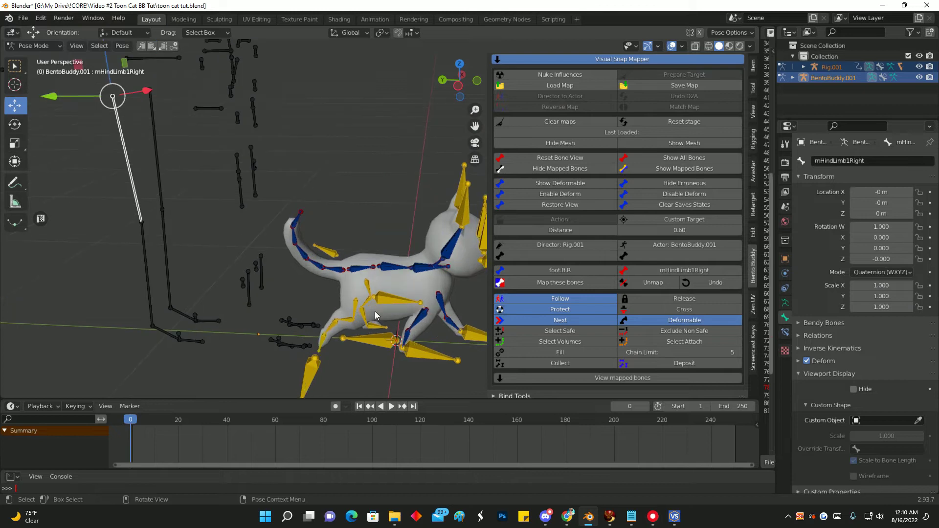
{"action": "left_click", "coordinate": [142, 245]}
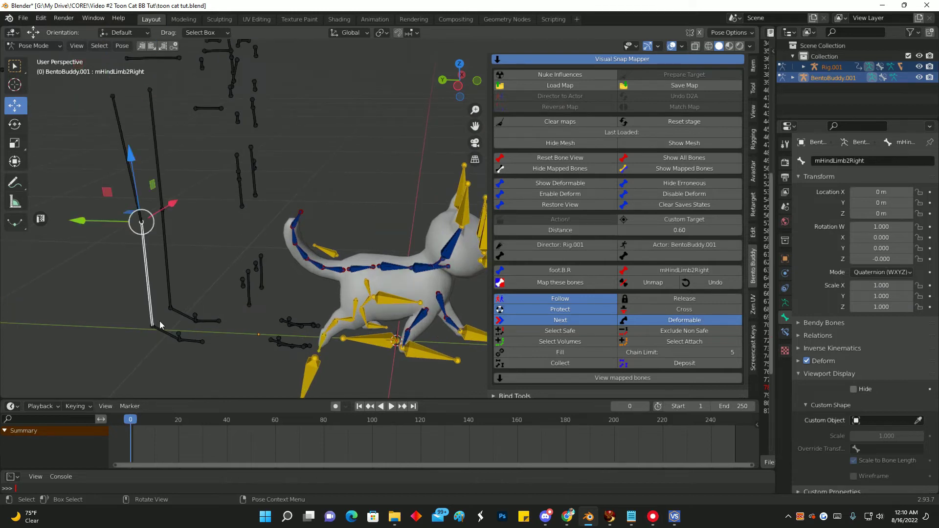
{"action": "left_click", "coordinate": [161, 330]}
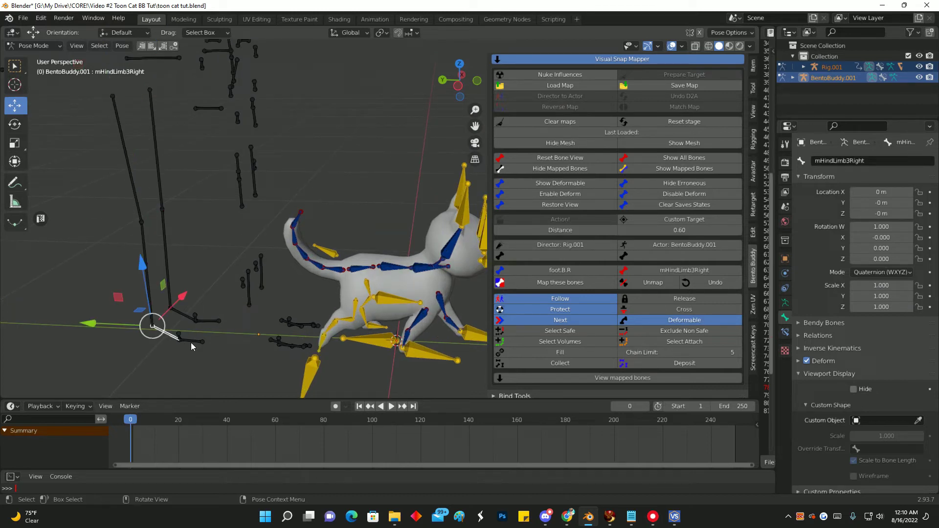
{"action": "left_click", "coordinate": [192, 344]}
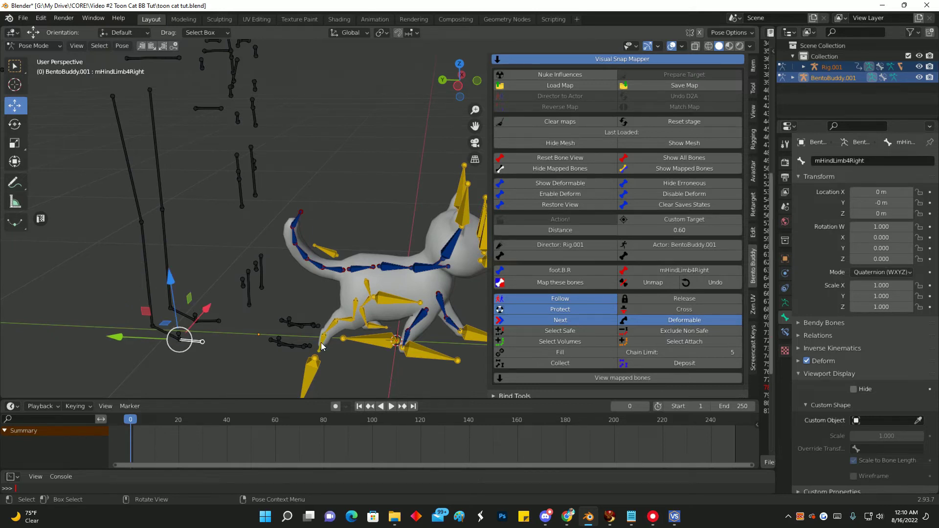
Step: Set the chain limit to 4 and fill-map the right back leg chain from foot.B.R to mHindLimb4Right
{"action": "scroll", "coordinate": [329, 360], "scroll_direction": "up", "scroll_amount": 6}
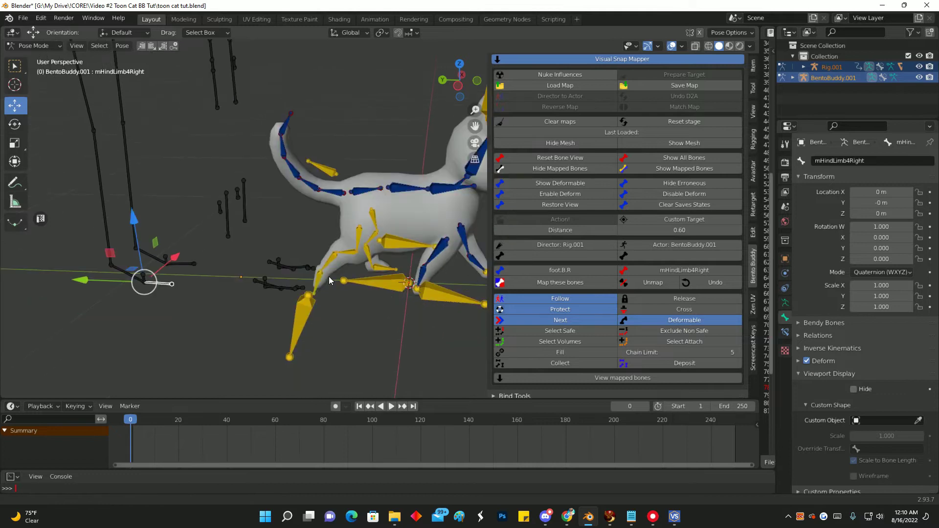
{"action": "middle_click_drag", "start_coordinate": [331, 243], "coordinate": [317, 280]}
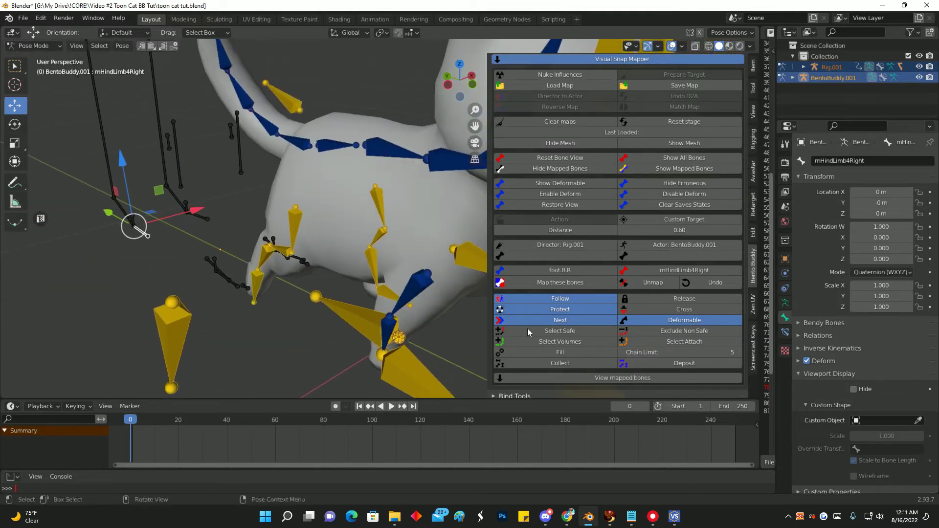
{"action": "left_click", "coordinate": [621, 353]}
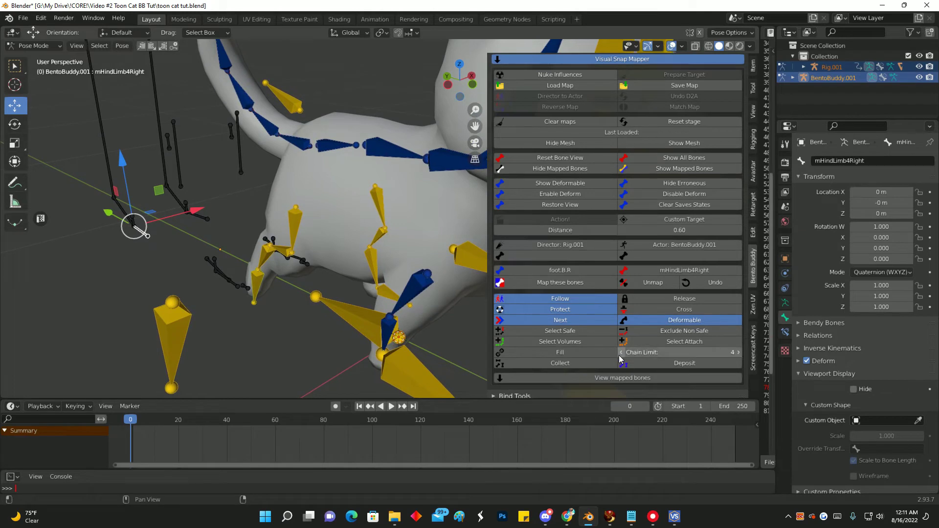
{"action": "left_click", "coordinate": [534, 353]}
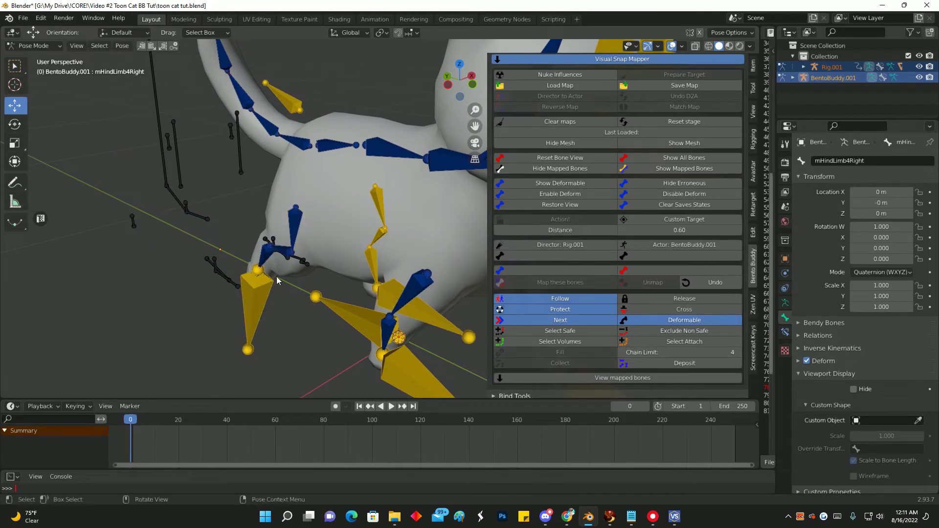
{"action": "middle_click_drag", "start_coordinate": [277, 276], "coordinate": [296, 273]}
{"action": "left_click", "coordinate": [255, 280]}
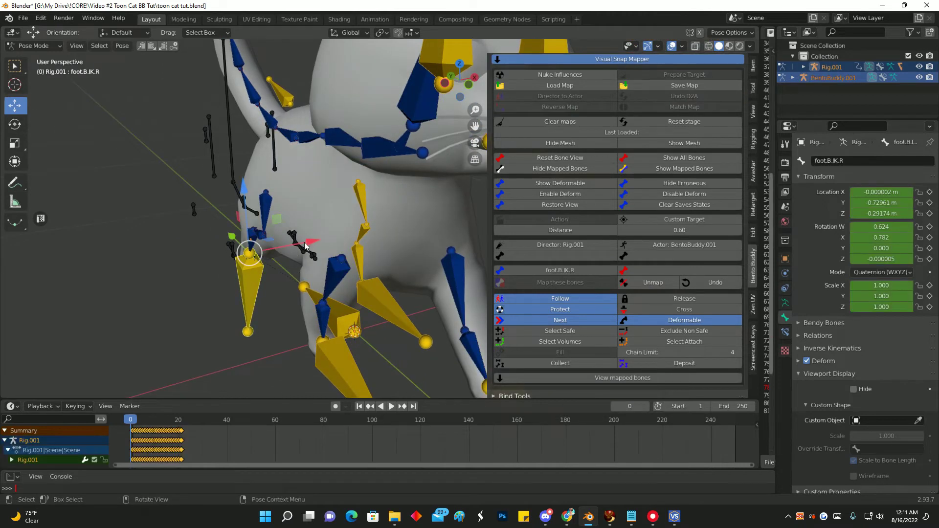
{"action": "key", "text": "g"}
{"action": "left_click", "coordinate": [263, 251]}
Step: Move the foot.B.IK.L bone about 2.01 m along X, clear of the cat's left back foot
{"action": "middle_click_drag", "start_coordinate": [253, 242], "coordinate": [301, 278]}
{"action": "left_click", "coordinate": [321, 281]}
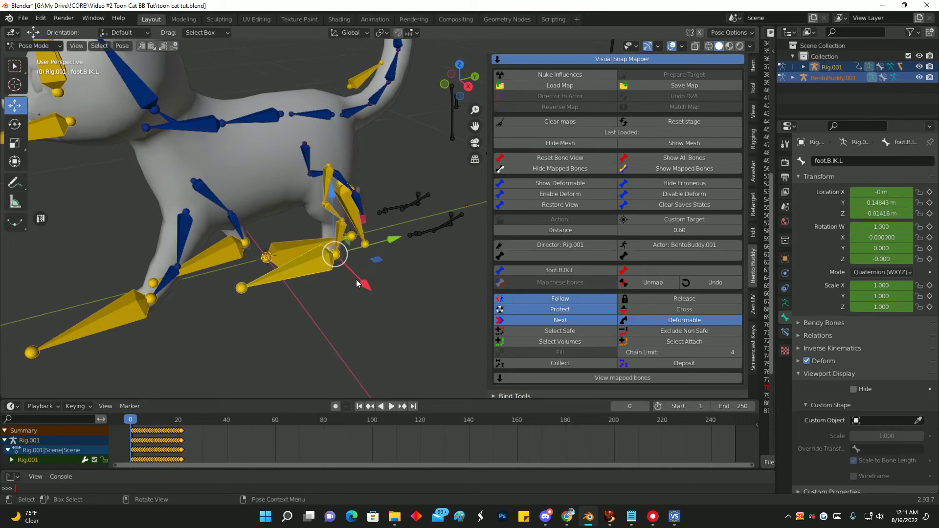
{"action": "key", "text": "g"}
{"action": "left_click", "coordinate": [318, 256]}
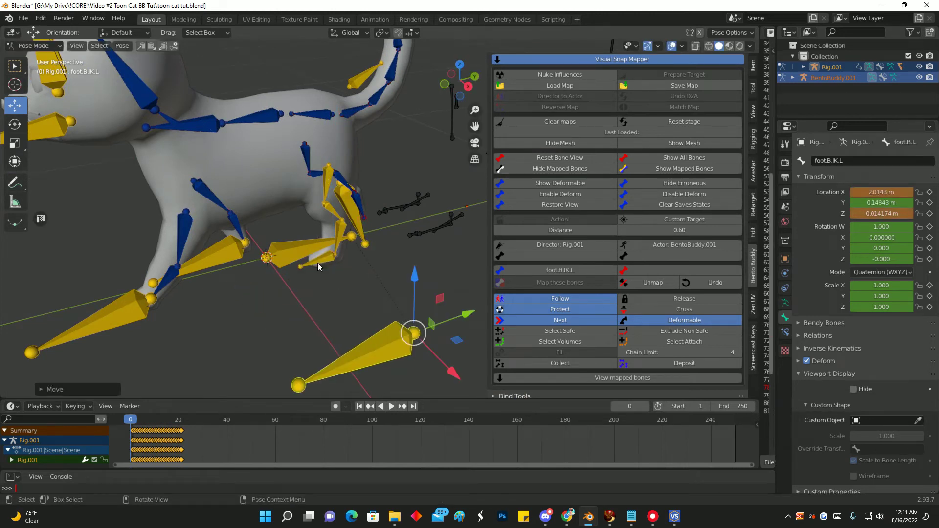
Step: Go through the cat's left back leg bones and select foot.B.L as the chain's end
{"action": "left_click", "coordinate": [319, 261]}
{"action": "left_click", "coordinate": [340, 218]}
{"action": "left_click", "coordinate": [328, 182]}
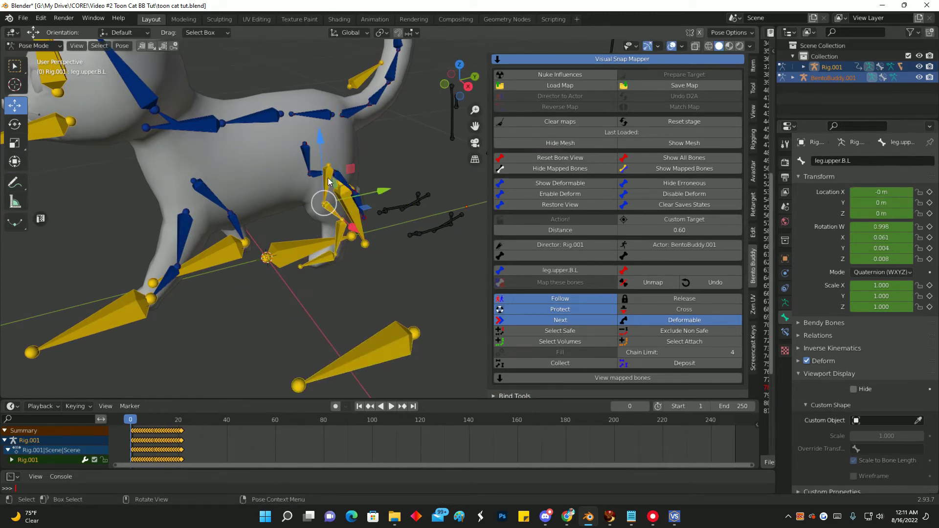
{"action": "left_click", "coordinate": [320, 196]}
{"action": "left_click", "coordinate": [320, 256]}
Step: Pair foot.B.L with the Bento Buddy rig's mHindLimb4Left and fill-map the left back leg chain
{"action": "middle_click_drag", "start_coordinate": [321, 256], "coordinate": [438, 138]}
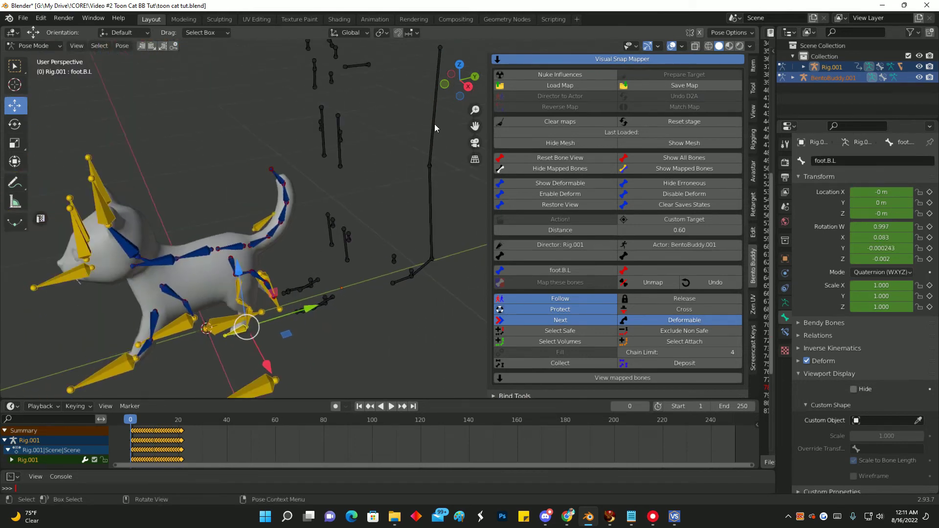
{"action": "left_click", "coordinate": [435, 124]}
{"action": "left_click", "coordinate": [425, 254]}
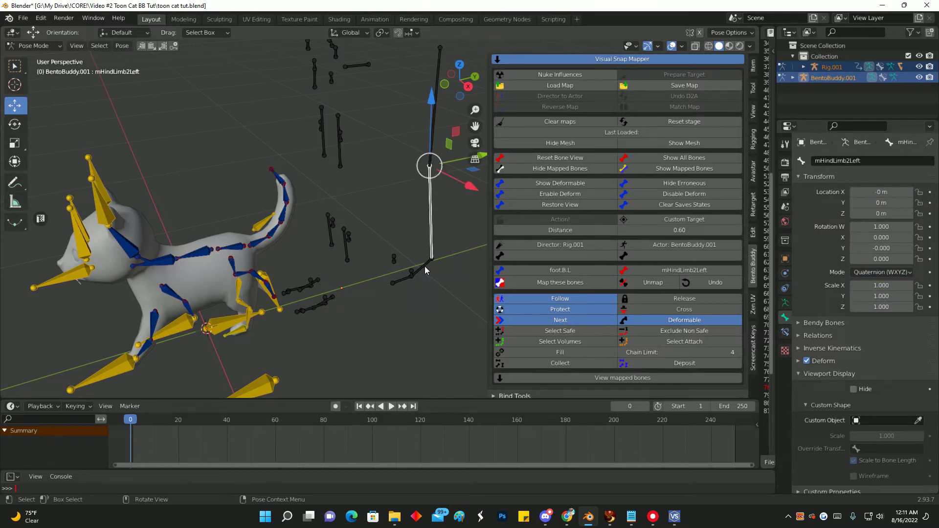
{"action": "scroll", "coordinate": [426, 269], "scroll_direction": "down", "scroll_amount": 2}
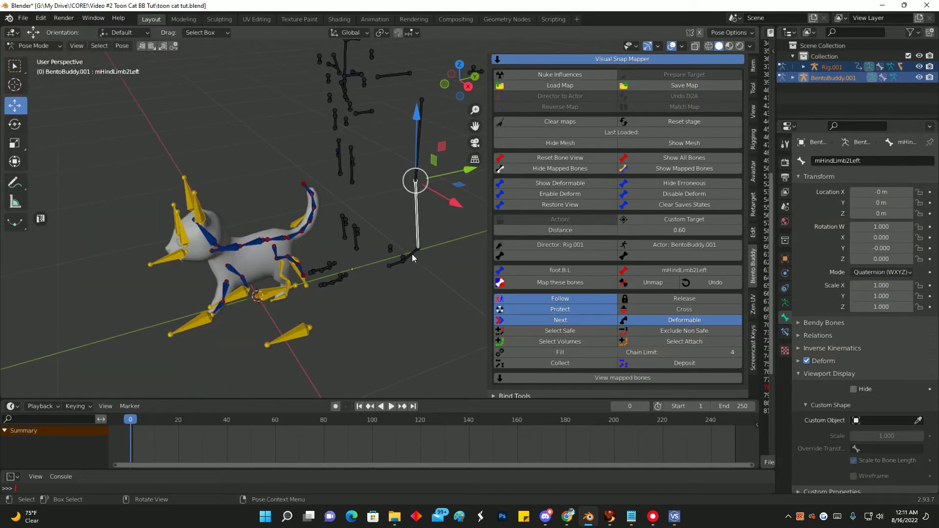
{"action": "left_click", "coordinate": [389, 264]}
{"action": "left_click", "coordinate": [399, 265]}
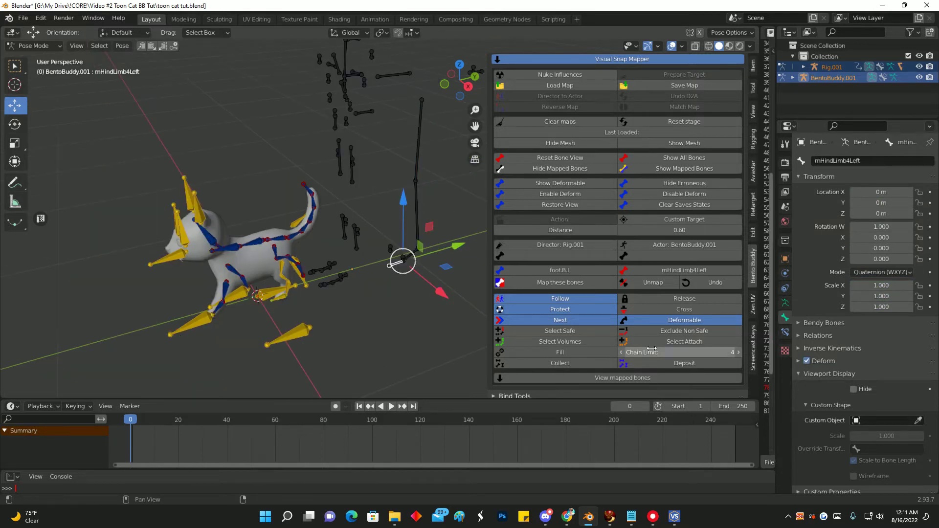
{"action": "left_click", "coordinate": [561, 353]}
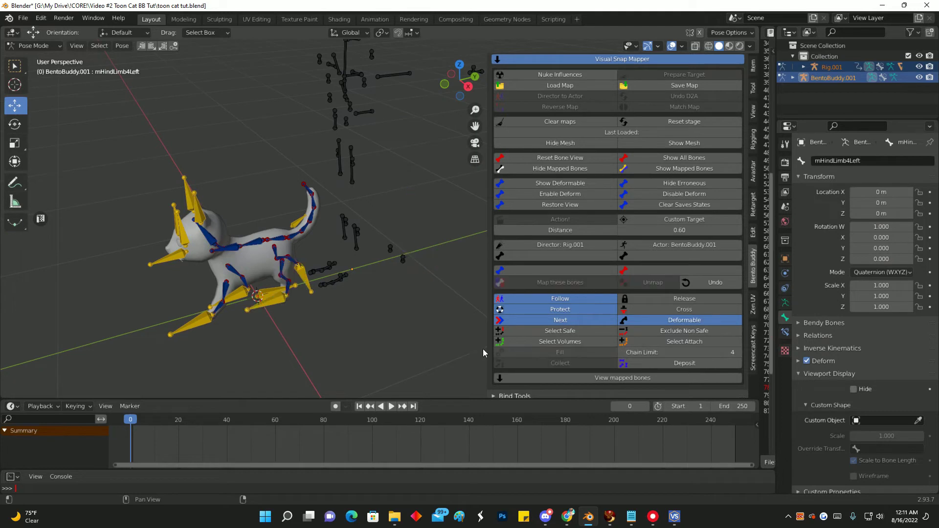
{"action": "left_click", "coordinate": [280, 303]}
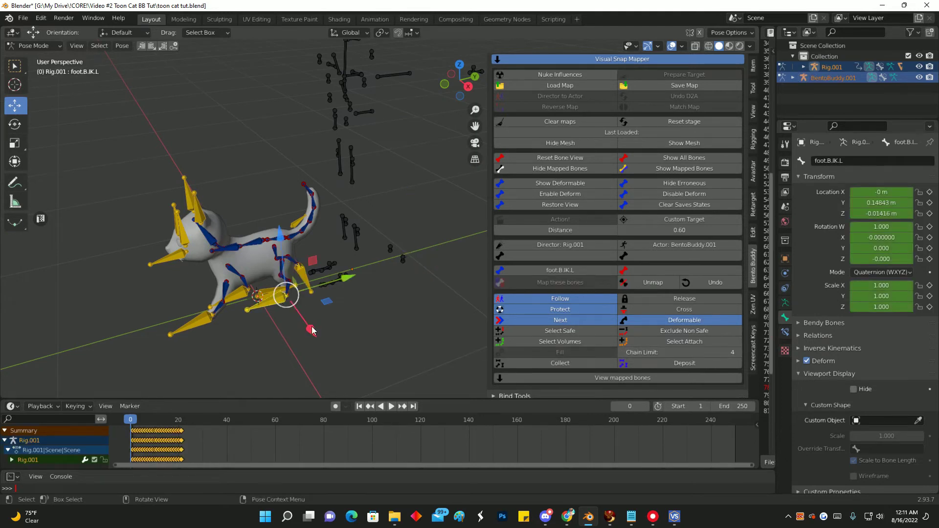
{"action": "left_click", "coordinate": [296, 292]}
{"action": "middle_click_drag", "start_coordinate": [297, 273], "coordinate": [318, 233]}
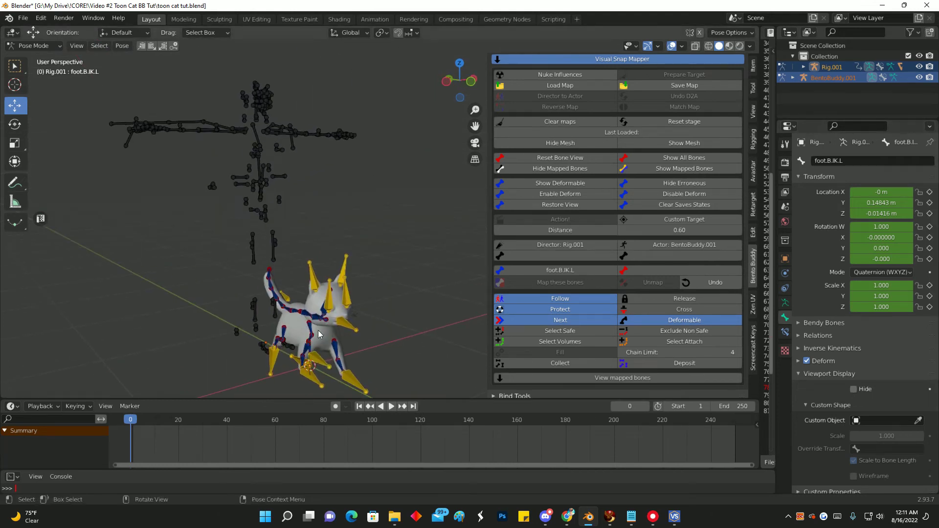
Step: Pair the cat's mouth bone with the Bento Buddy rig's mFaceChin and map them
{"action": "left_click", "coordinate": [342, 322]}
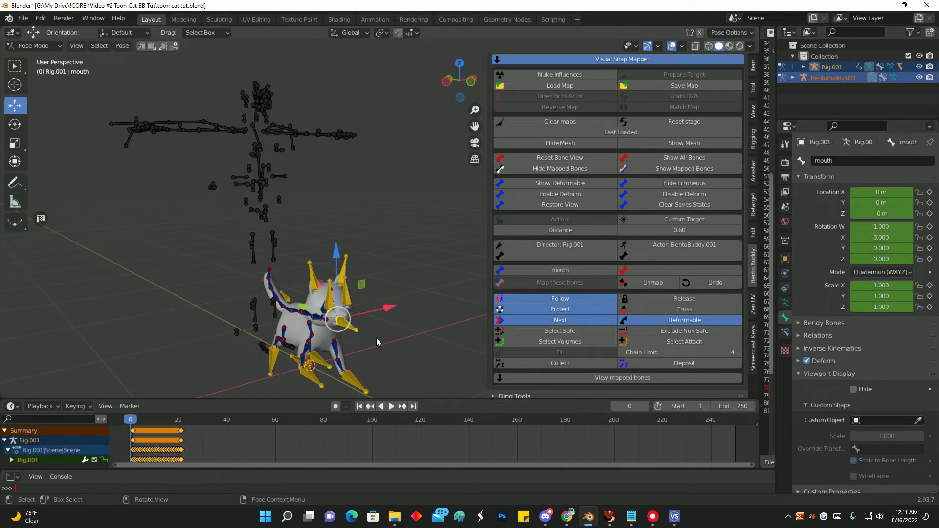
{"action": "middle_click_drag", "start_coordinate": [376, 338], "coordinate": [353, 316], "text": "ctrl"}
{"action": "middle_click_drag", "start_coordinate": [209, 117], "coordinate": [346, 236]}
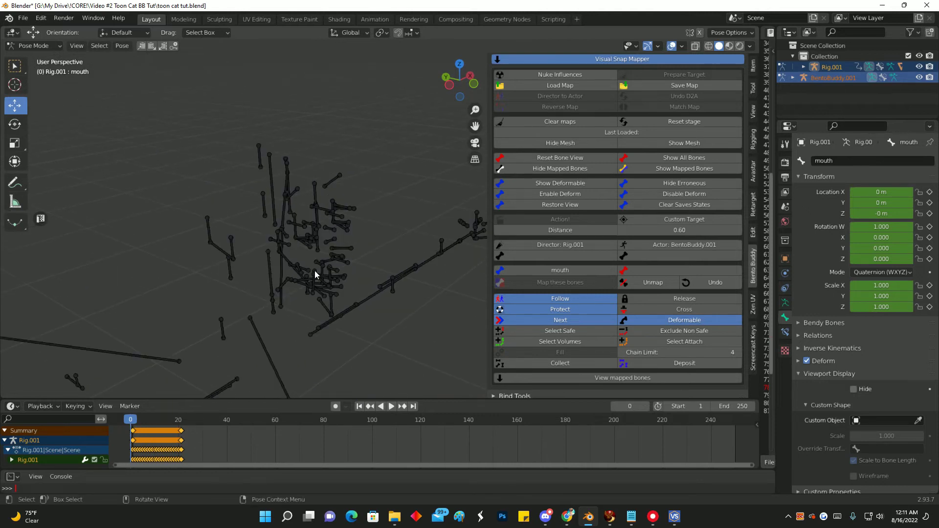
{"action": "scroll", "coordinate": [316, 270], "scroll_direction": "up", "scroll_amount": 6}
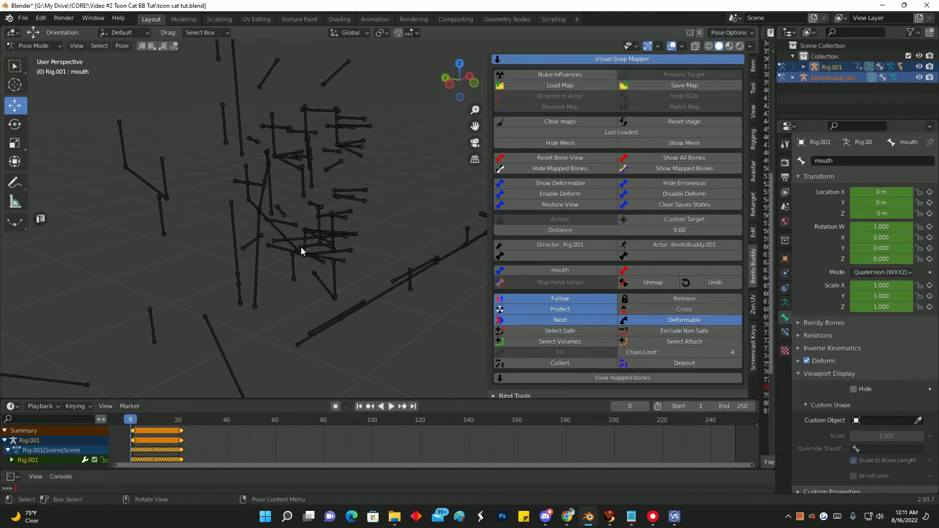
{"action": "left_click", "coordinate": [326, 288]}
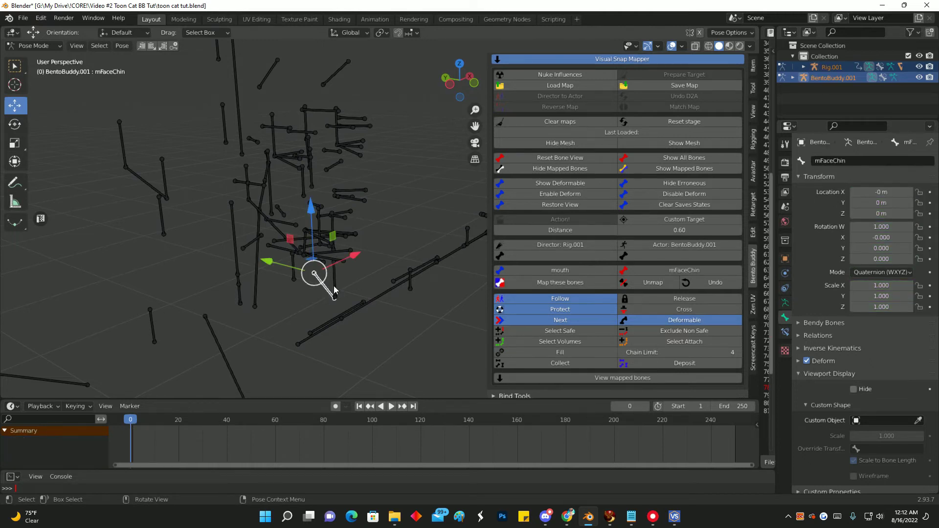
{"action": "left_click", "coordinate": [335, 291]}
{"action": "left_click", "coordinate": [325, 285]}
{"action": "mouse_move", "coordinate": [371, 281]}
{"action": "middle_mouse_down"}
{"action": "mouse_move", "coordinate": [380, 319]}
{"action": "mouse_move", "coordinate": [309, 230]}
{"action": "mouse_move", "coordinate": [332, 293]}
{"action": "mouse_move", "coordinate": [312, 266]}
{"action": "mouse_move", "coordinate": [322, 283]}
{"action": "mouse_move", "coordinate": [371, 291]}
{"action": "middle_mouse_up"}
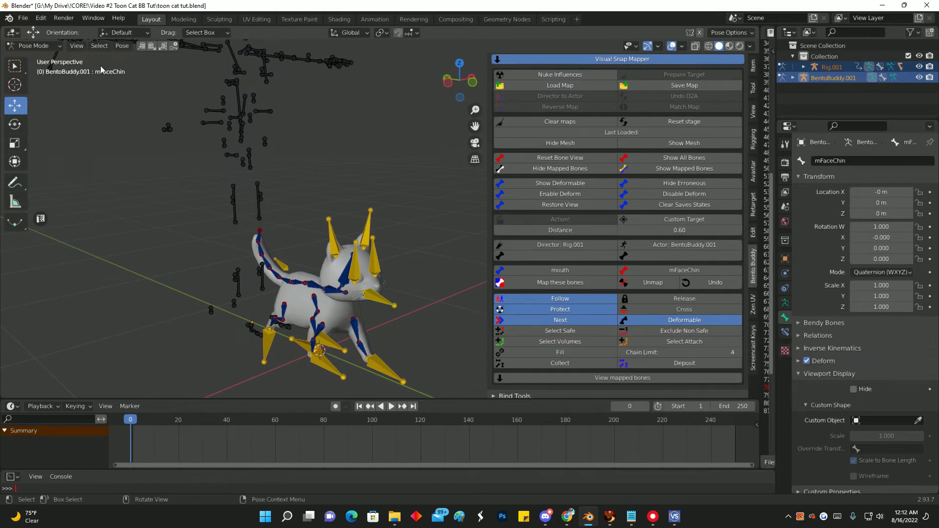
{"action": "left_click", "coordinate": [570, 284]}
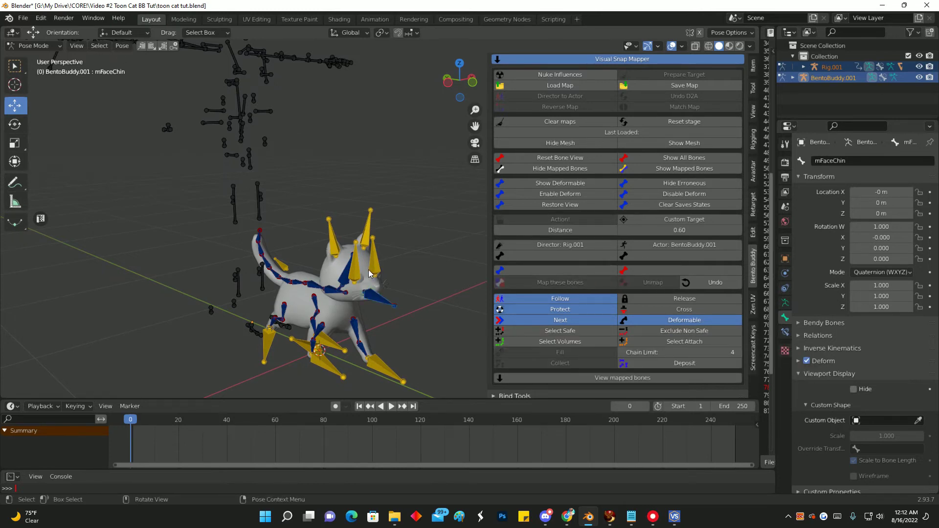
Step: Pair the cat's ear.R bone with the Bento Buddy rig's mFaceEar1Right and map them
{"action": "left_click", "coordinate": [328, 233]}
{"action": "middle_click_drag", "start_coordinate": [329, 233], "coordinate": [338, 260]}
{"action": "left_click", "coordinate": [210, 253]}
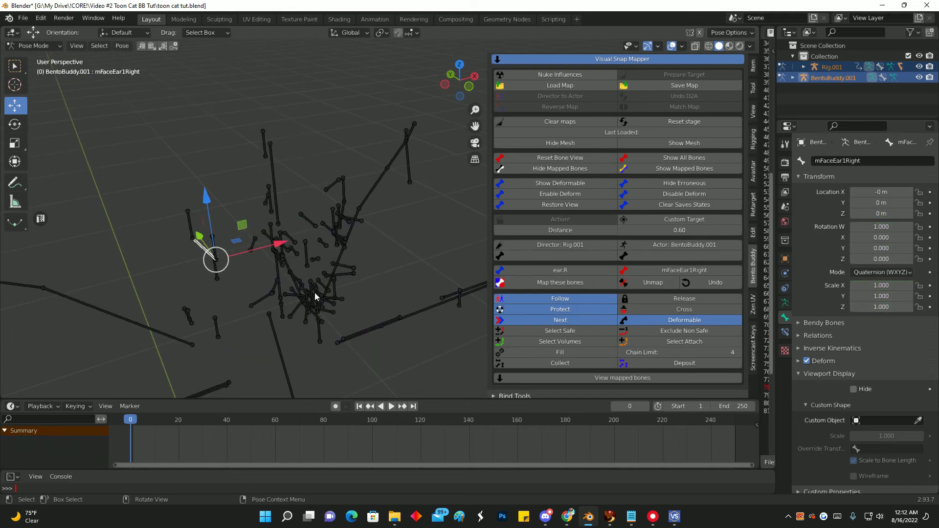
{"action": "middle_click_drag", "start_coordinate": [221, 277], "coordinate": [331, 245]}
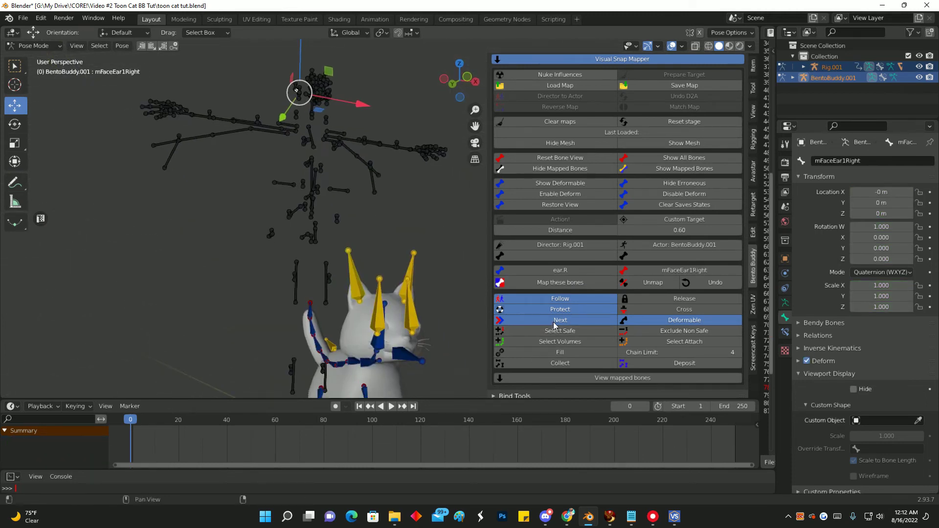
{"action": "left_click", "coordinate": [561, 283]}
Step: Pair the cat's left ear bone with the Bento Buddy rig's mFaceEar1Left and map them
{"action": "middle_click_drag", "start_coordinate": [284, 284], "coordinate": [383, 206]}
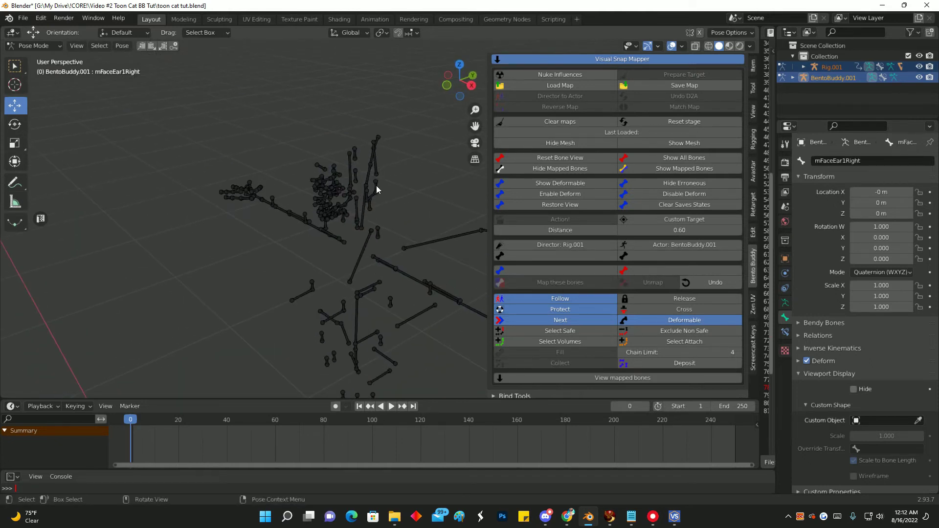
{"action": "left_click", "coordinate": [376, 189]}
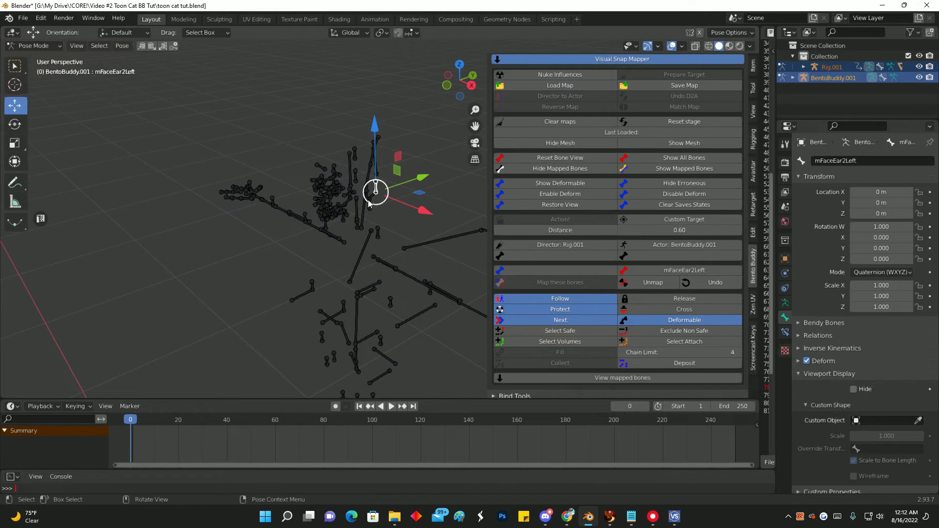
{"action": "left_click", "coordinate": [373, 200]}
{"action": "middle_click_drag", "start_coordinate": [373, 276], "coordinate": [271, 301]}
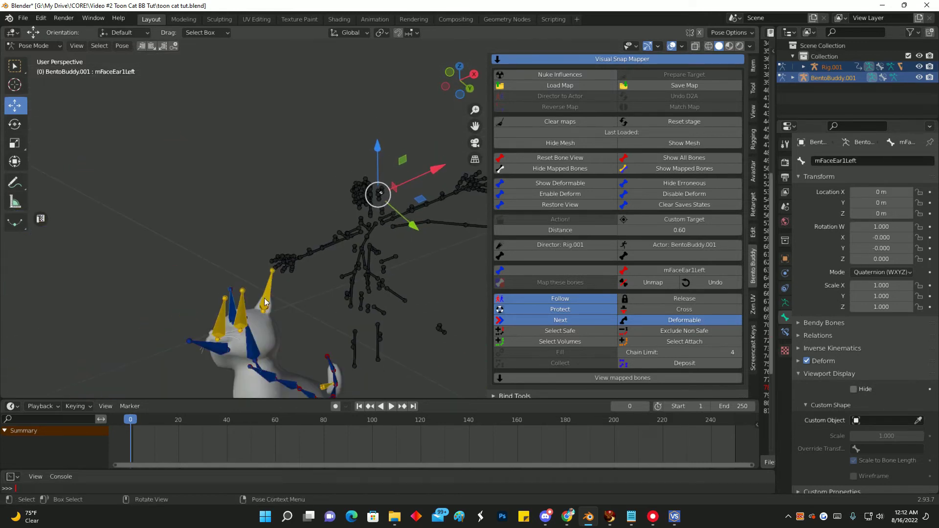
{"action": "left_click", "coordinate": [264, 302]}
{"action": "left_click", "coordinate": [561, 284]}
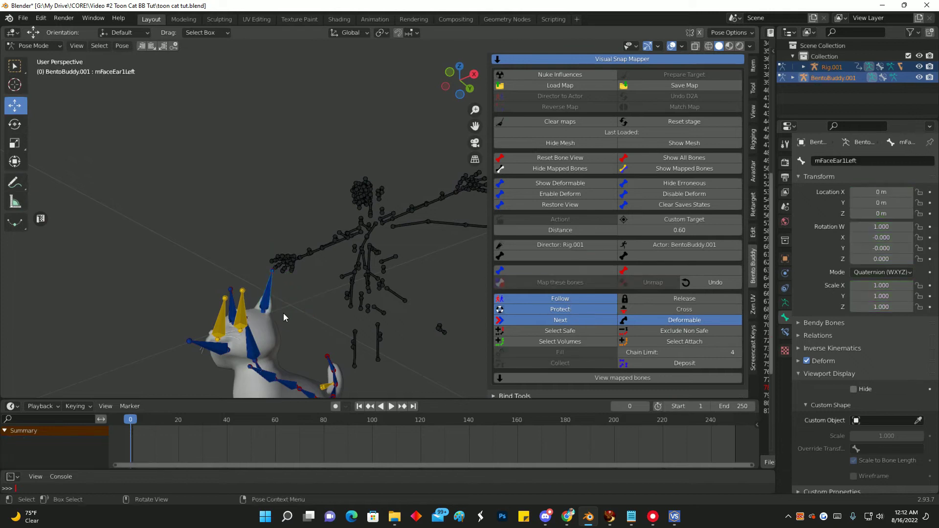
Step: Pair the cat's eye.R bone with the Bento Buddy rig's Alt Right Eye bone and map them
{"action": "middle_click_drag", "start_coordinate": [246, 317], "coordinate": [206, 319]}
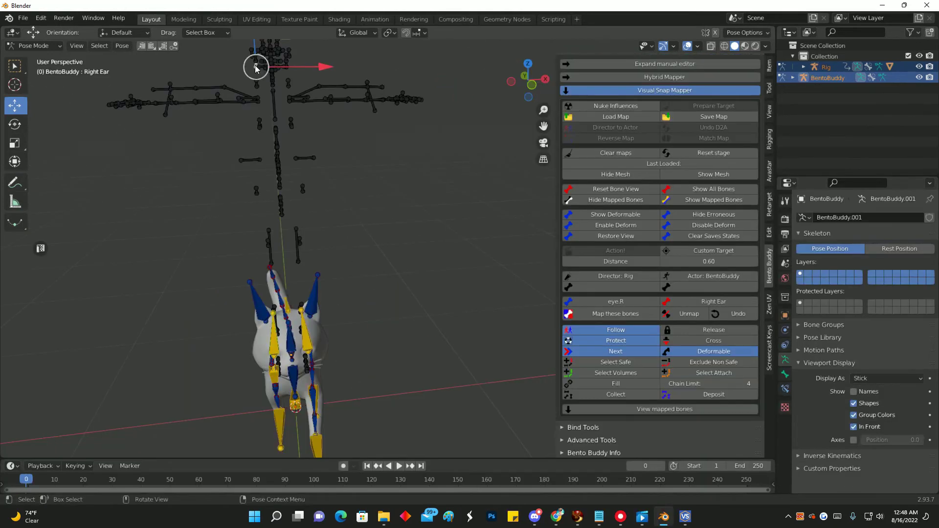
{"action": "middle_click_drag", "start_coordinate": [319, 131], "coordinate": [300, 264]}
{"action": "left_click", "coordinate": [272, 128]}
{"action": "left_click", "coordinate": [270, 125]}
{"action": "left_click", "coordinate": [270, 124]}
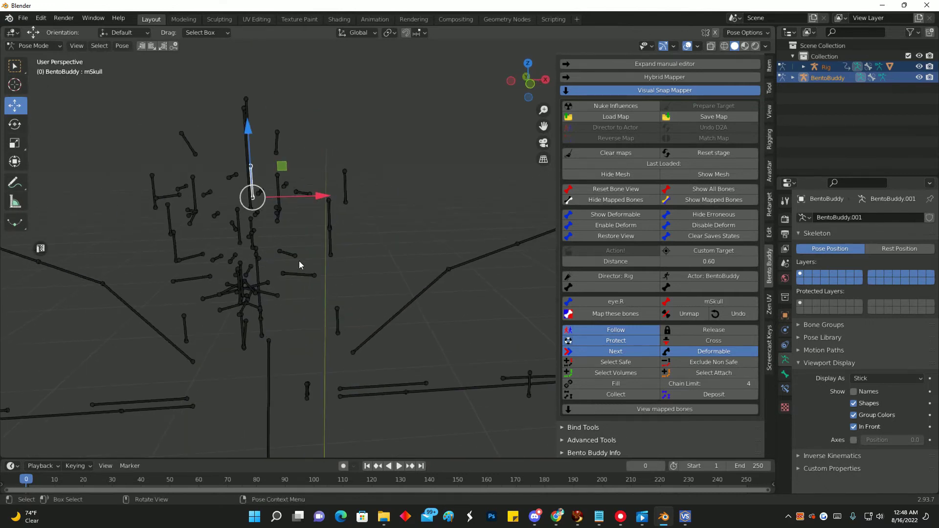
{"action": "left_click", "coordinate": [196, 195]}
{"action": "middle_click_drag", "start_coordinate": [195, 196], "coordinate": [551, 353]}
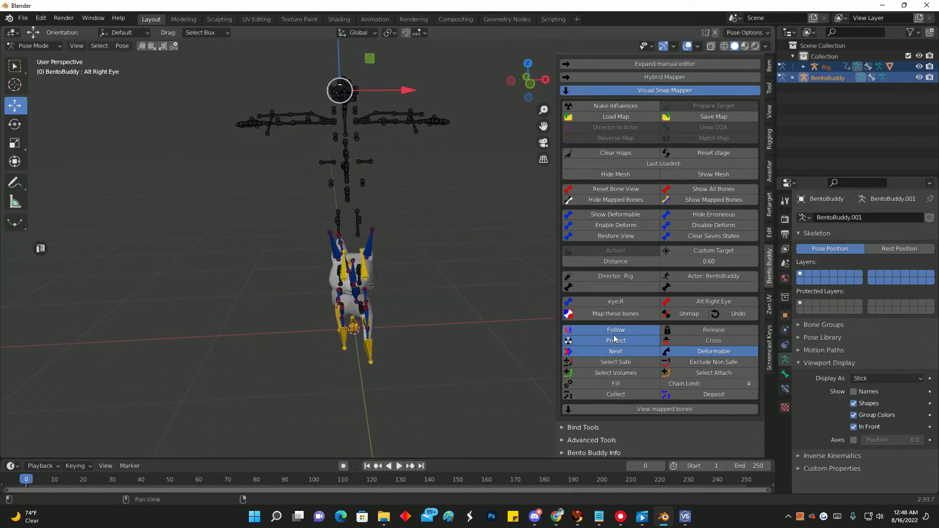
{"action": "left_click", "coordinate": [615, 313]}
Step: Pair the cat's eye.L bone with the Bento Buddy rig's Alt Left Eye bone and map them
{"action": "middle_click_drag", "start_coordinate": [487, 292], "coordinate": [260, 231]}
{"action": "left_click", "coordinate": [415, 161]}
{"action": "middle_click_drag", "start_coordinate": [415, 161], "coordinate": [424, 407]}
{"action": "left_click", "coordinate": [400, 187]}
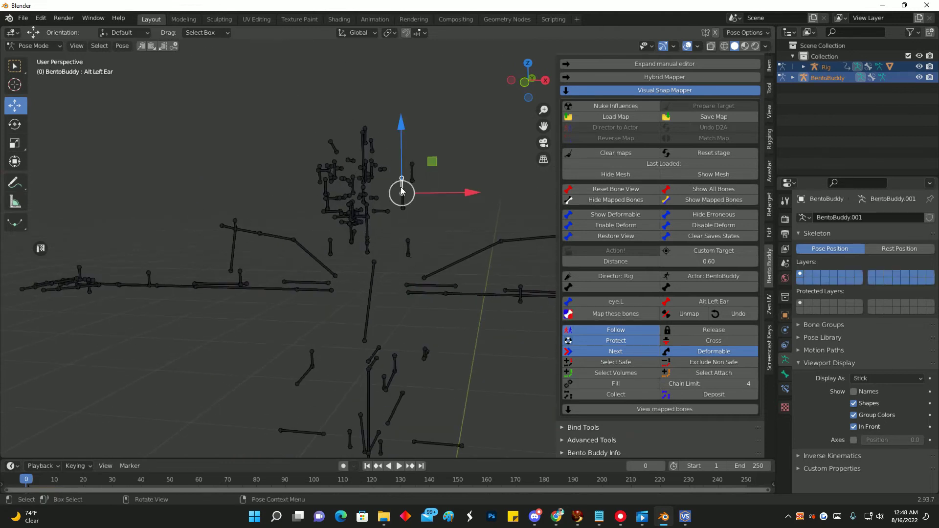
{"action": "left_click", "coordinate": [403, 209]}
{"action": "middle_click_drag", "start_coordinate": [402, 209], "coordinate": [354, 229]}
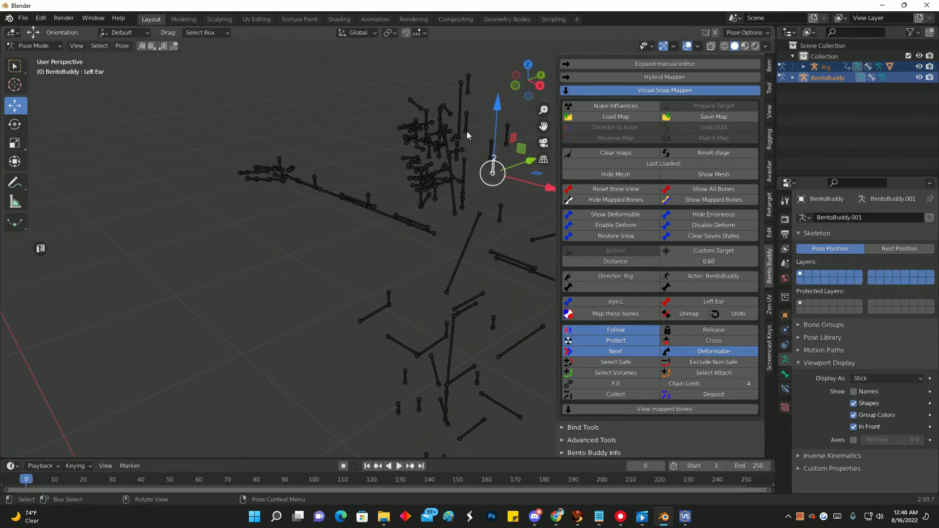
{"action": "middle_click_drag", "start_coordinate": [468, 150], "coordinate": [362, 151]}
{"action": "left_click", "coordinate": [295, 63]}
{"action": "scroll", "coordinate": [368, 216], "scroll_direction": "up", "scroll_amount": 5}
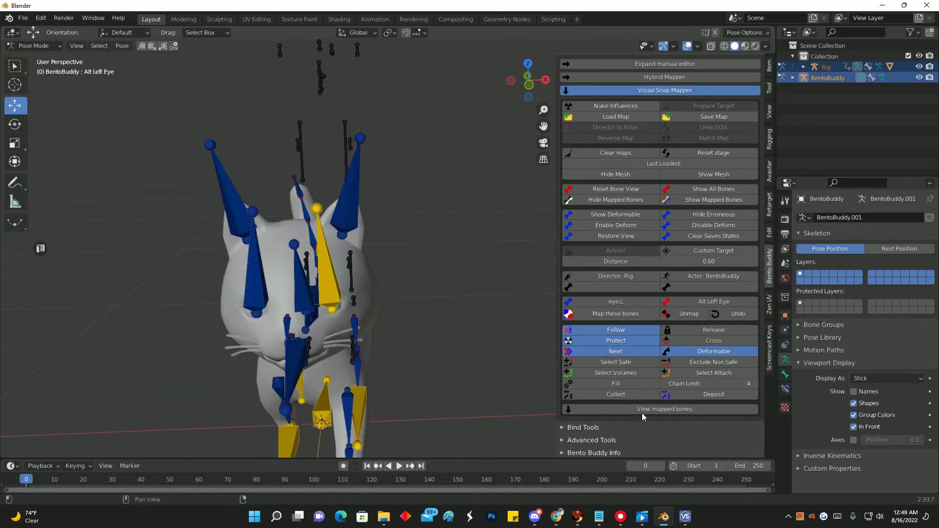
{"action": "left_click", "coordinate": [618, 315]}
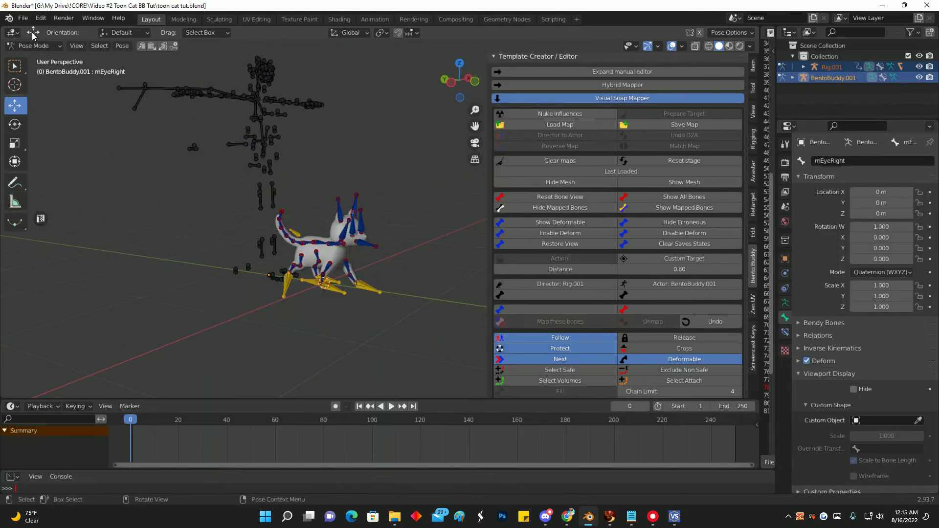
Step: Save toon cat tut.blend and reset the Visual Snap Mapper stage
{"action": "left_click", "coordinate": [9, 18]}
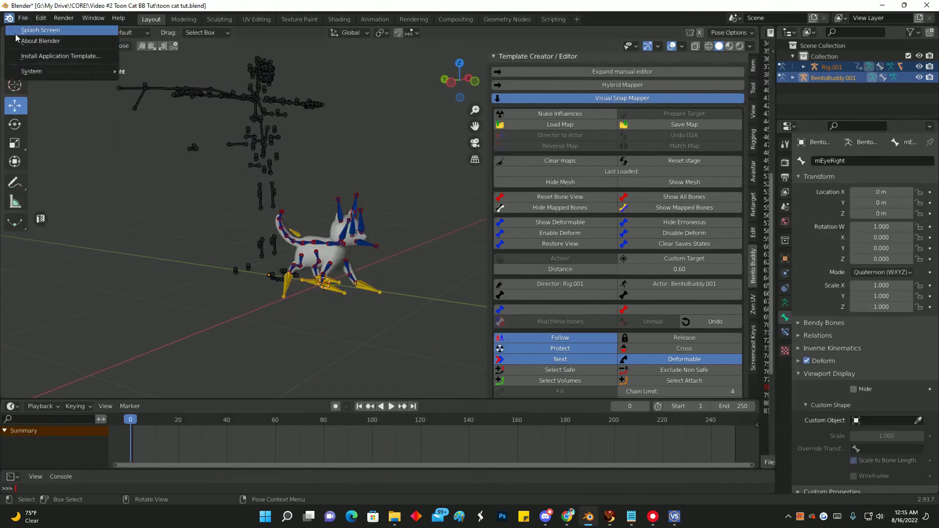
{"action": "left_click", "coordinate": [23, 18]}
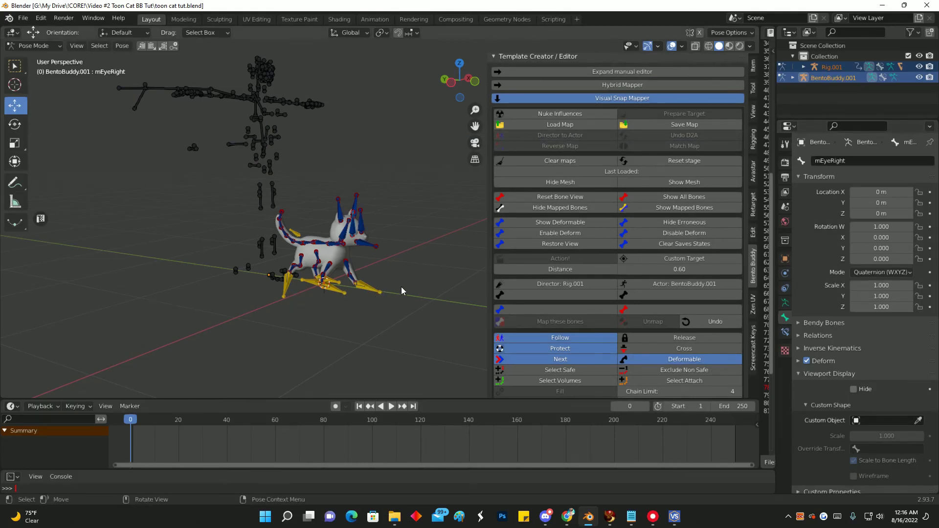
{"action": "left_click", "coordinate": [379, 292]}
{"action": "scroll", "coordinate": [744, 244], "scroll_direction": "up", "scroll_amount": 2}
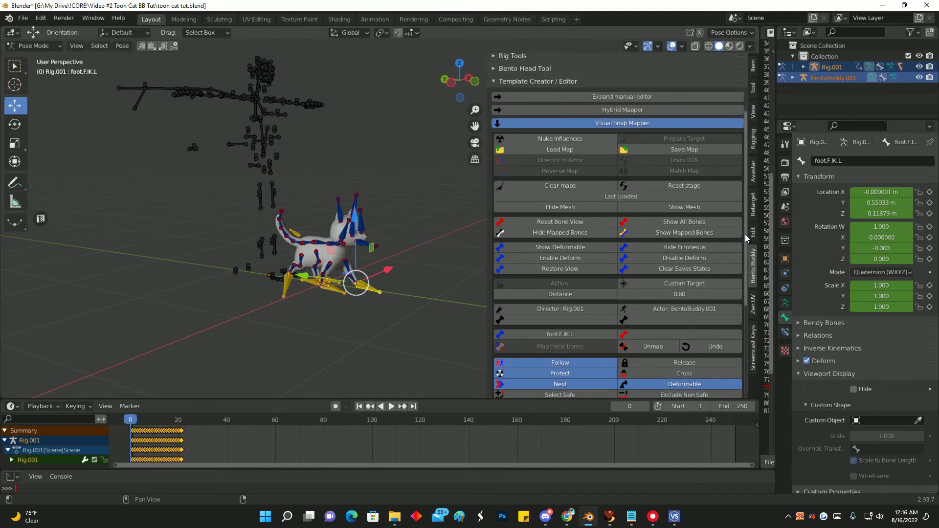
{"action": "left_click", "coordinate": [690, 187]}
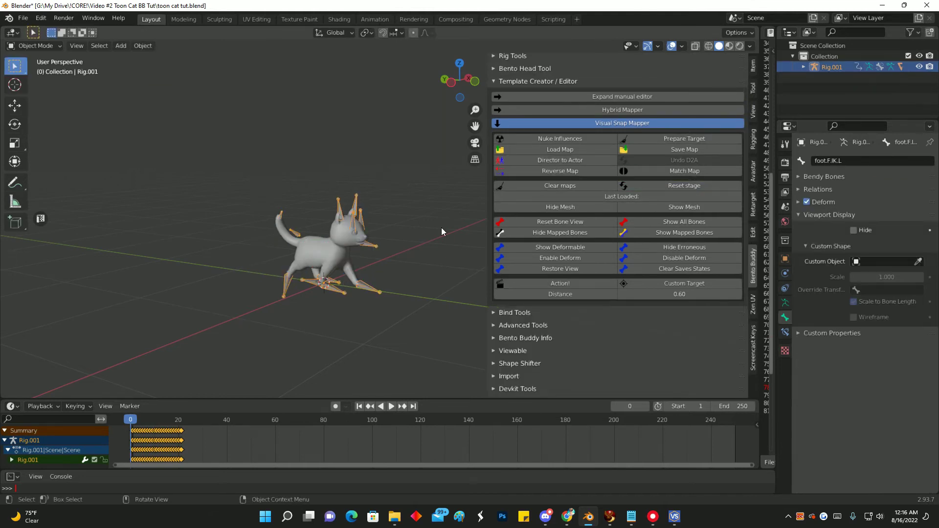
Step: Check the cat mesh's undeformed shape in Edit Mode and return to Object Mode
{"action": "scroll", "coordinate": [383, 291], "scroll_direction": "up", "scroll_amount": 3}
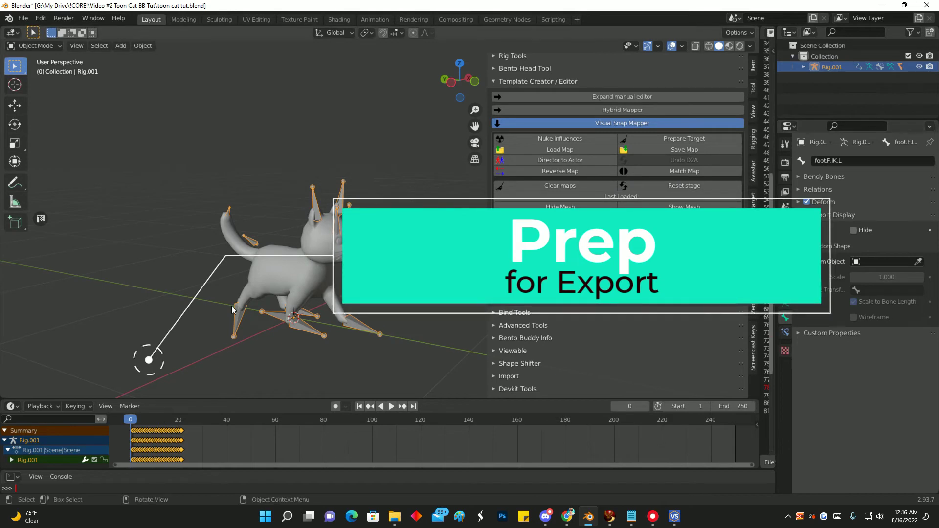
{"action": "left_click", "coordinate": [283, 287]}
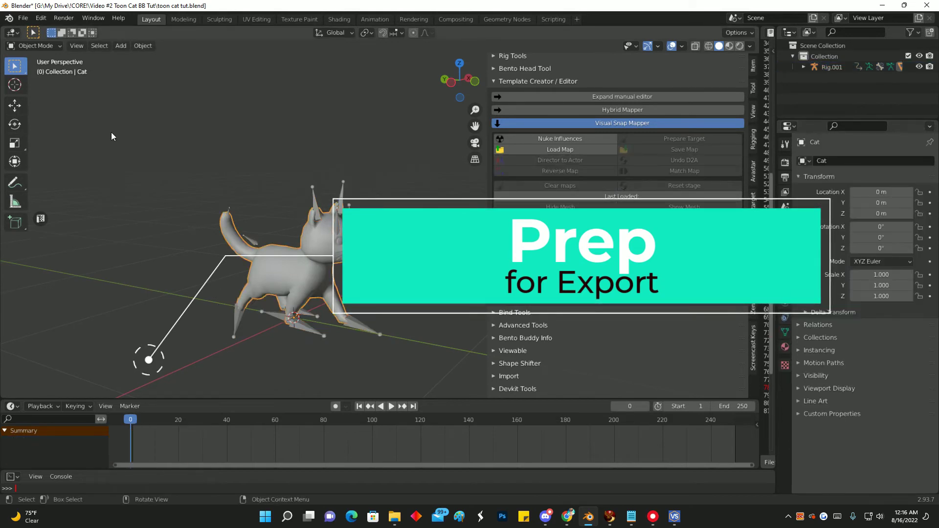
{"action": "left_click", "coordinate": [49, 46]}
{"action": "left_click", "coordinate": [49, 61]}
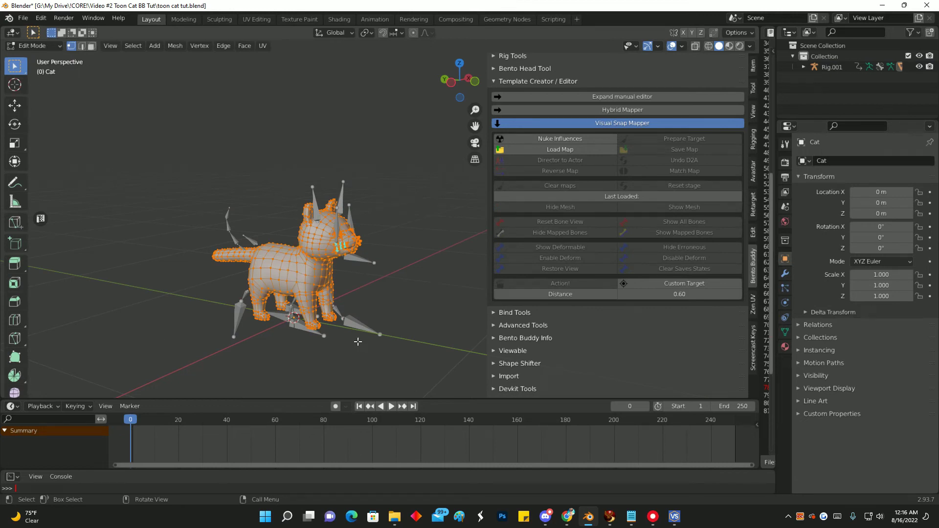
{"action": "key", "text": "alt+a"}
{"action": "left_click", "coordinate": [31, 46]}
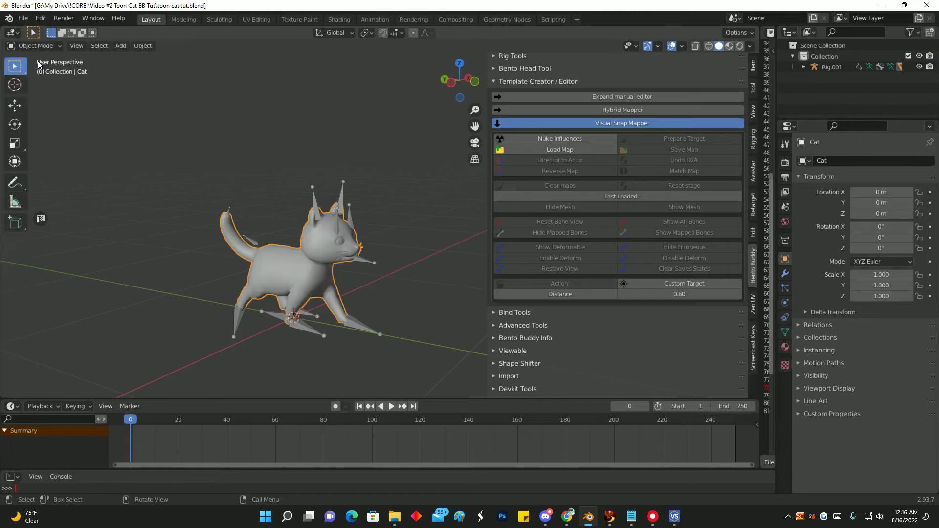
Step: Create a reference pose for the cat's Rig.001 using Bento Buddy's animation reference pose features
{"action": "left_click", "coordinate": [308, 331]}
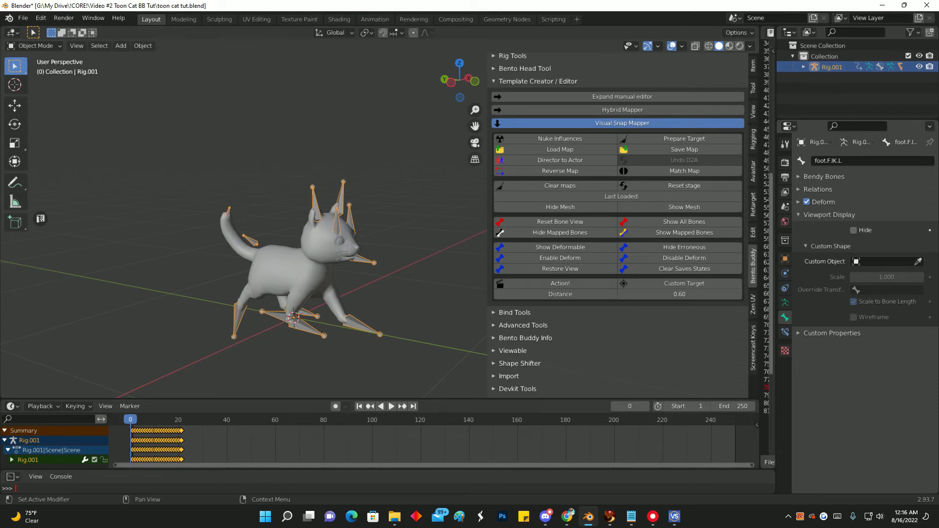
{"action": "scroll", "coordinate": [603, 186], "scroll_direction": "up", "scroll_amount": 5}
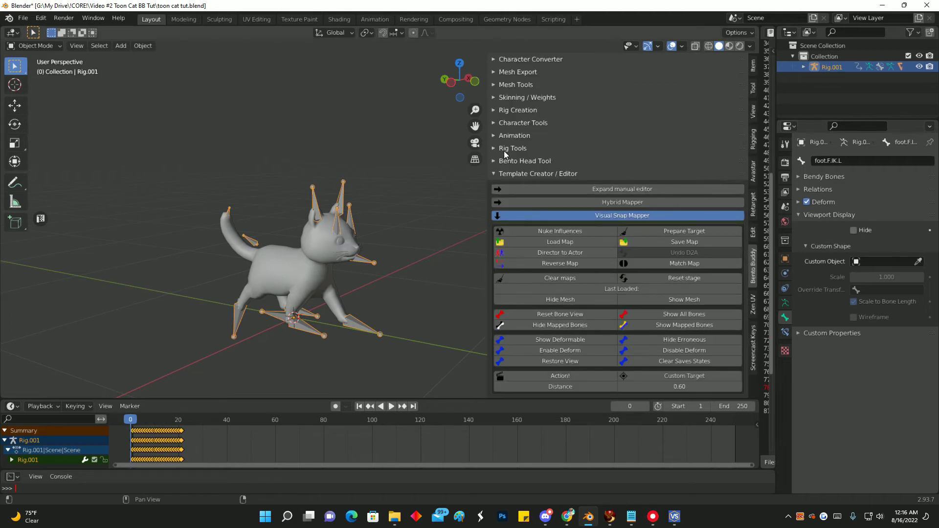
{"action": "left_click", "coordinate": [494, 135]}
{"action": "scroll", "coordinate": [618, 159], "scroll_direction": "down", "scroll_amount": 1}
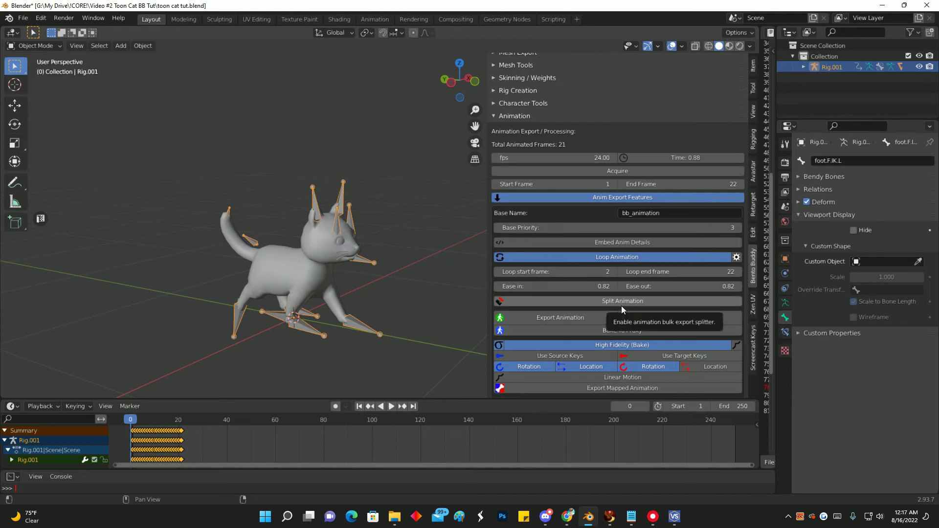
{"action": "scroll", "coordinate": [621, 306], "scroll_direction": "down", "scroll_amount": 2}
{"action": "scroll", "coordinate": [622, 309], "scroll_direction": "down", "scroll_amount": 8}
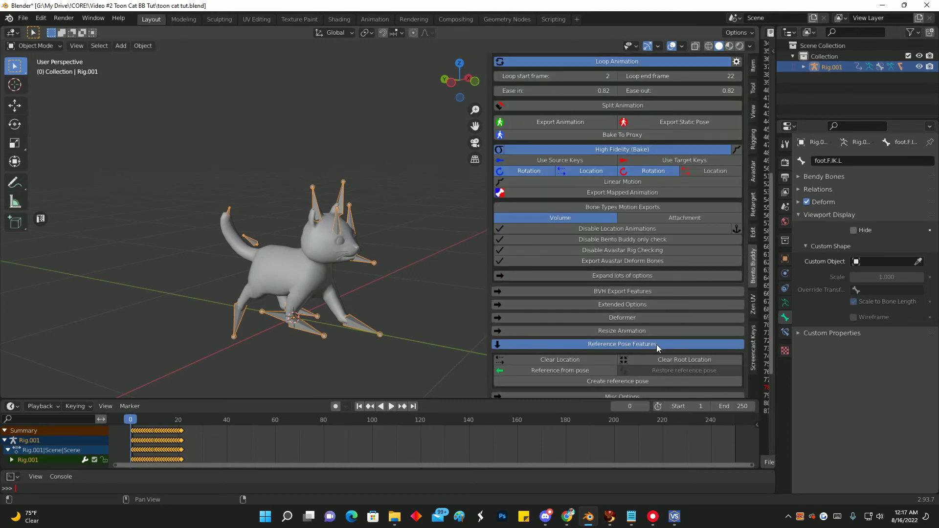
{"action": "scroll", "coordinate": [655, 342], "scroll_direction": "down", "scroll_amount": 8}
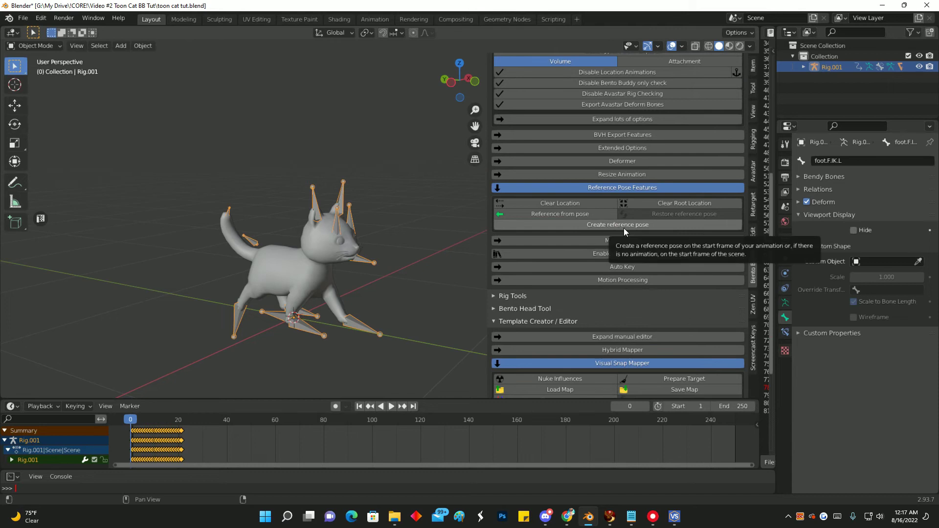
{"action": "left_click", "coordinate": [623, 226]}
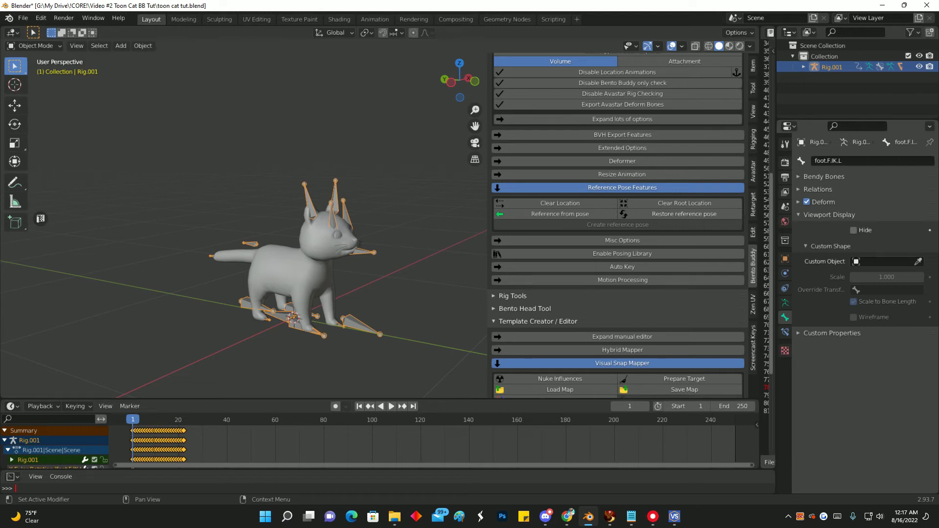
Step: Export the Cat mesh for Second Life as a mapped mesh using Bento Buddy's mesh export
{"action": "scroll", "coordinate": [583, 244], "scroll_direction": "up", "scroll_amount": 5}
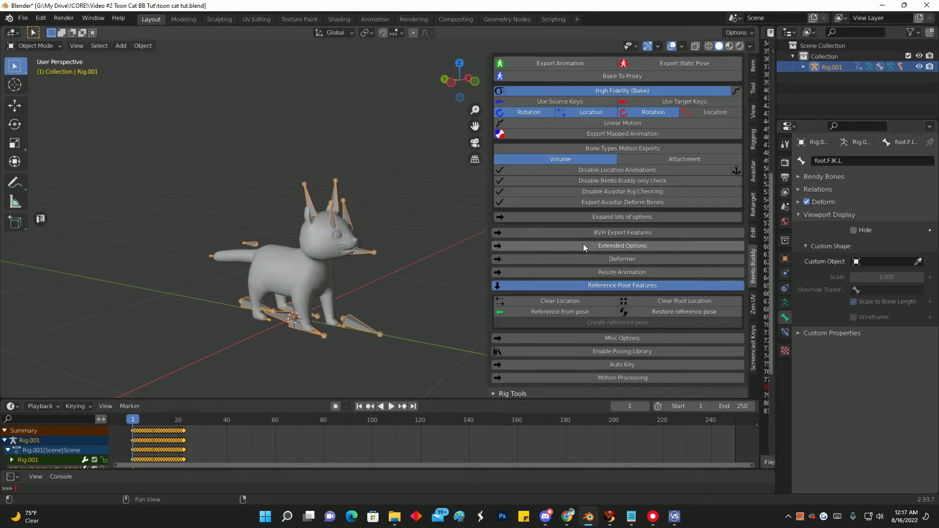
{"action": "scroll", "coordinate": [583, 243], "scroll_direction": "up", "scroll_amount": 6}
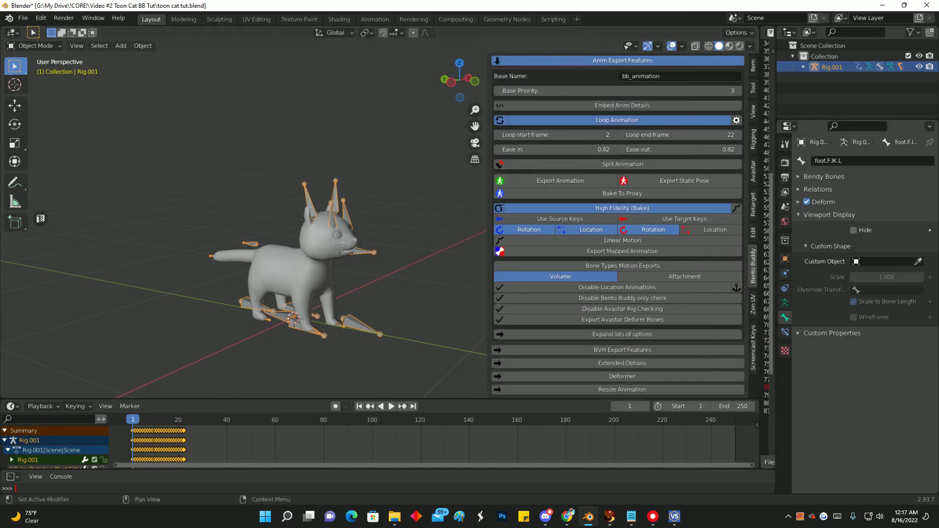
{"action": "left_click", "coordinate": [352, 283]}
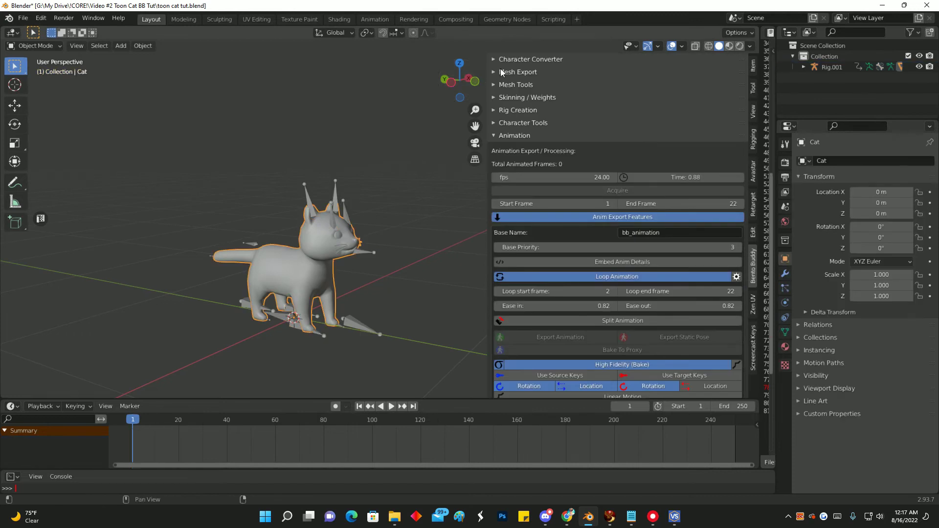
{"action": "left_click", "coordinate": [495, 72]}
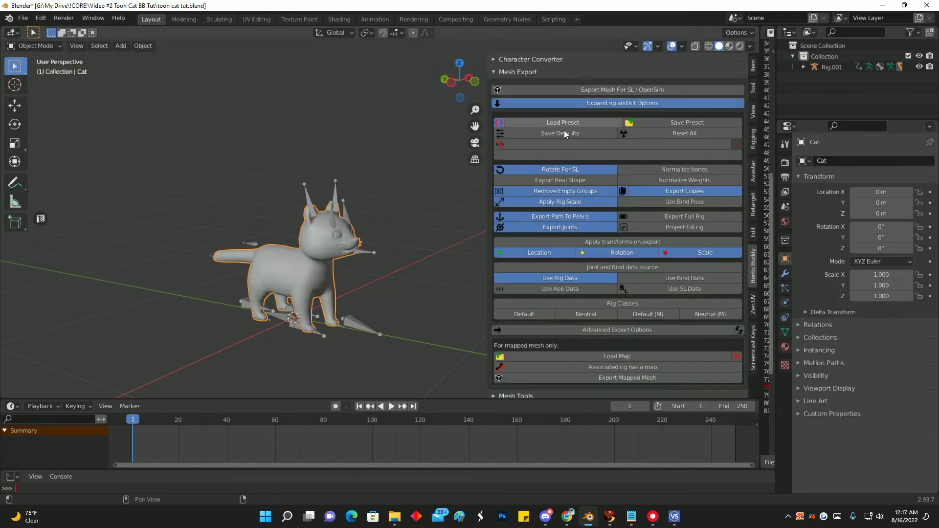
{"action": "scroll", "coordinate": [577, 218], "scroll_direction": "down", "scroll_amount": 3}
{"action": "scroll", "coordinate": [577, 217], "scroll_direction": "down", "scroll_amount": 1}
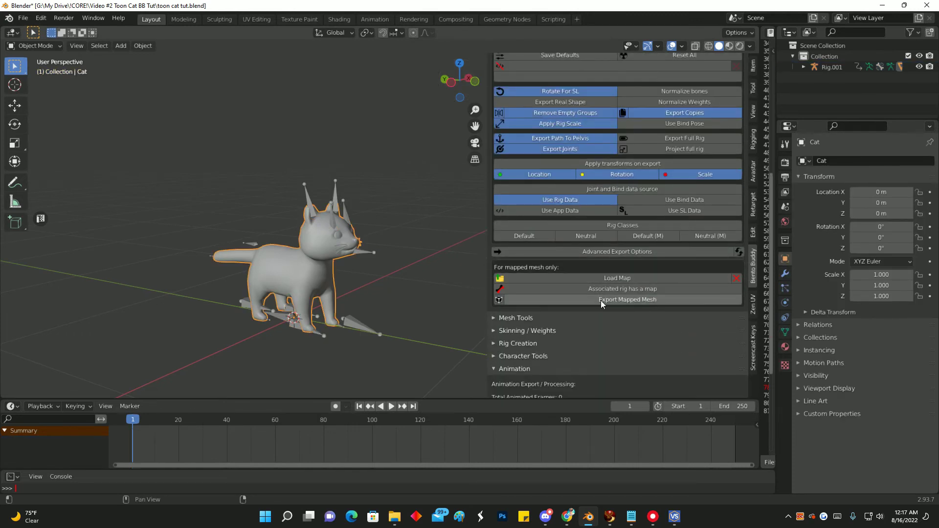
{"action": "left_click", "coordinate": [600, 301]}
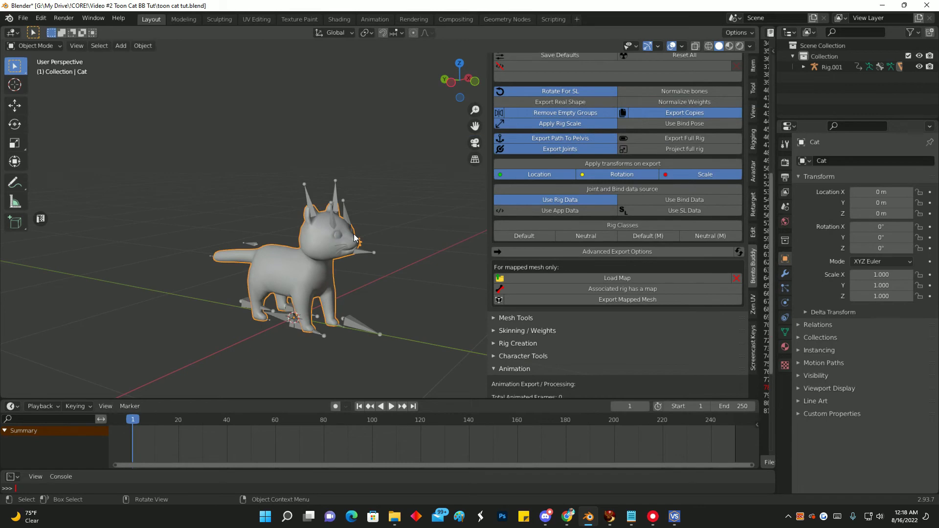
{"action": "scroll", "coordinate": [627, 175], "scroll_direction": "up", "scroll_amount": 1}
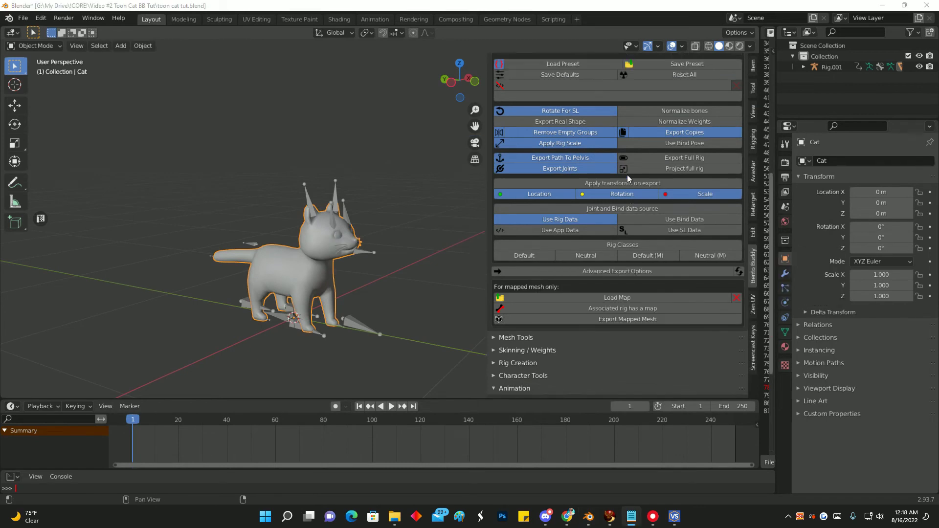
{"action": "scroll", "coordinate": [627, 175], "scroll_direction": "up", "scroll_amount": 3}
{"action": "left_click", "coordinate": [496, 72]}
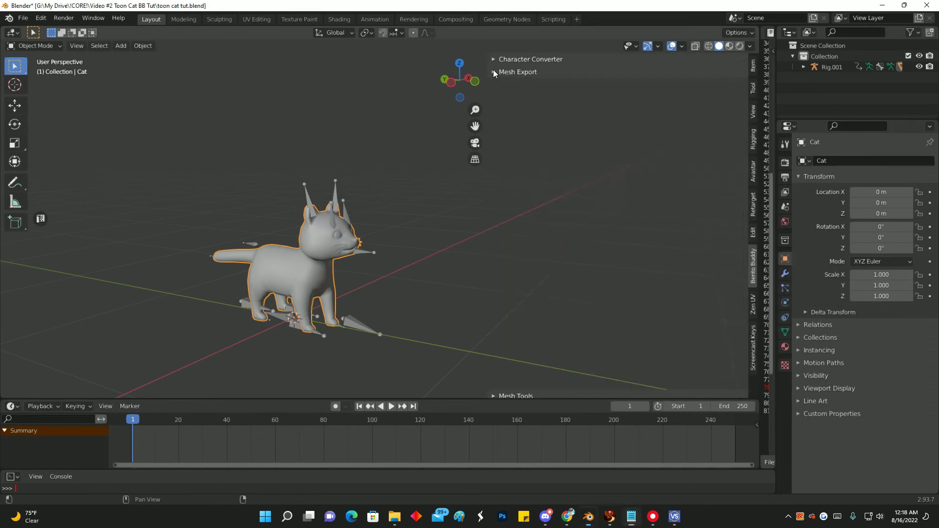
Step: Retarget Rig.001's motion onto a Bento Buddy rig with Send To Animation and Glue (Custom Rig) enabled, and set the current frame to 0
{"action": "left_click", "coordinate": [495, 136]}
{"action": "left_click", "coordinate": [495, 136]}
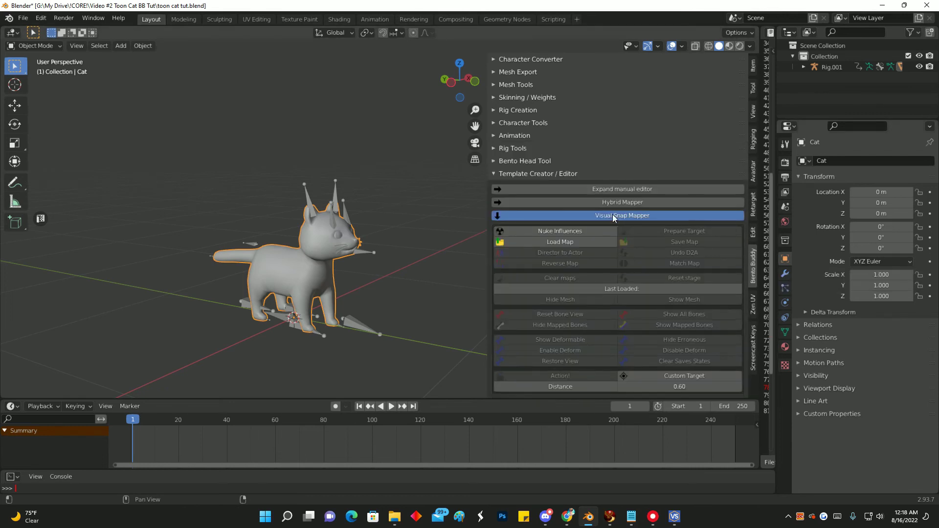
{"action": "left_click", "coordinate": [359, 328]}
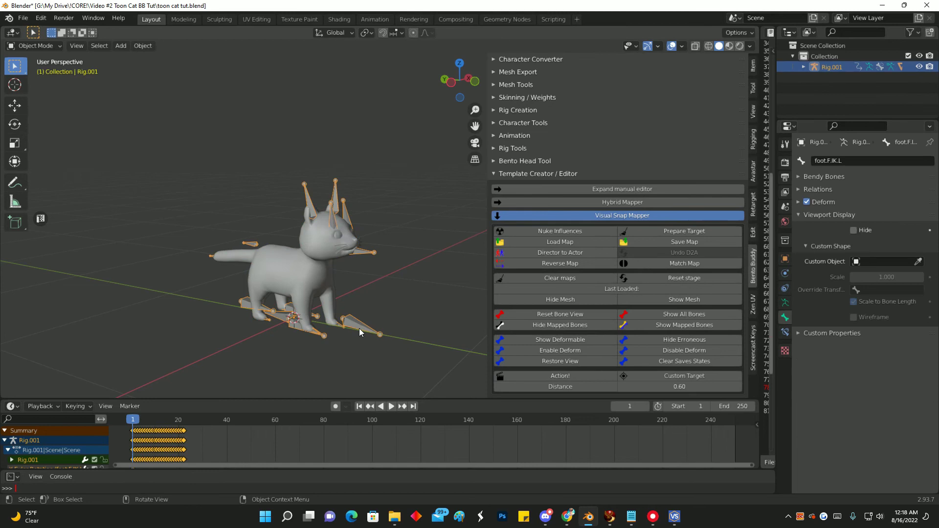
{"action": "left_click", "coordinate": [493, 122]}
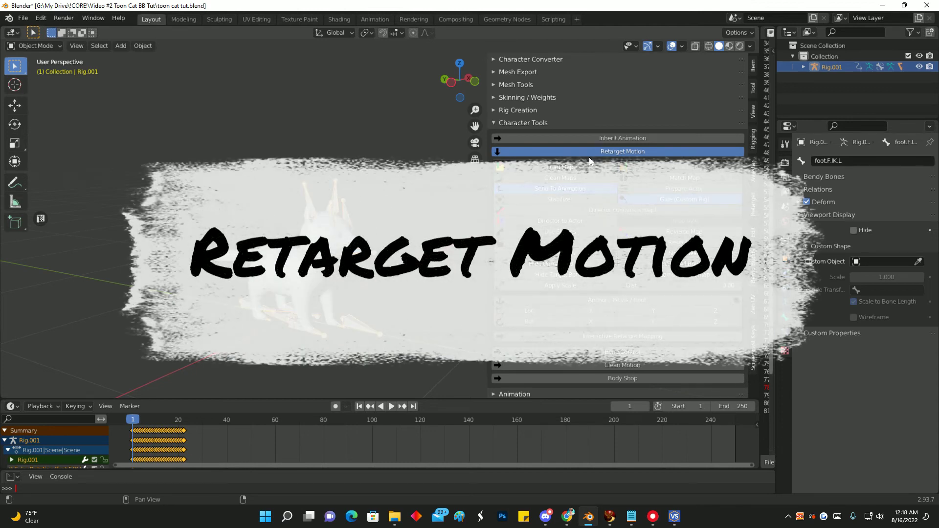
{"action": "scroll", "coordinate": [578, 248], "scroll_direction": "down", "scroll_amount": 2}
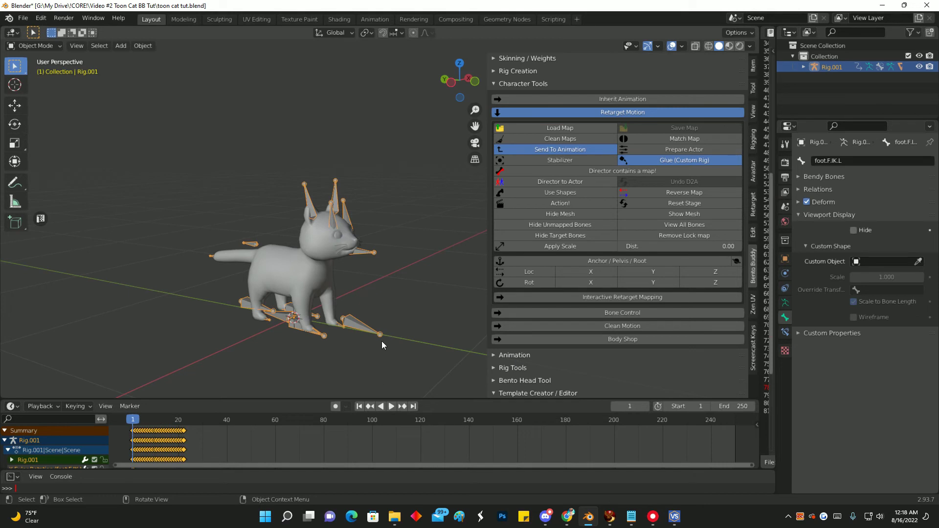
{"action": "left_click", "coordinate": [659, 160]}
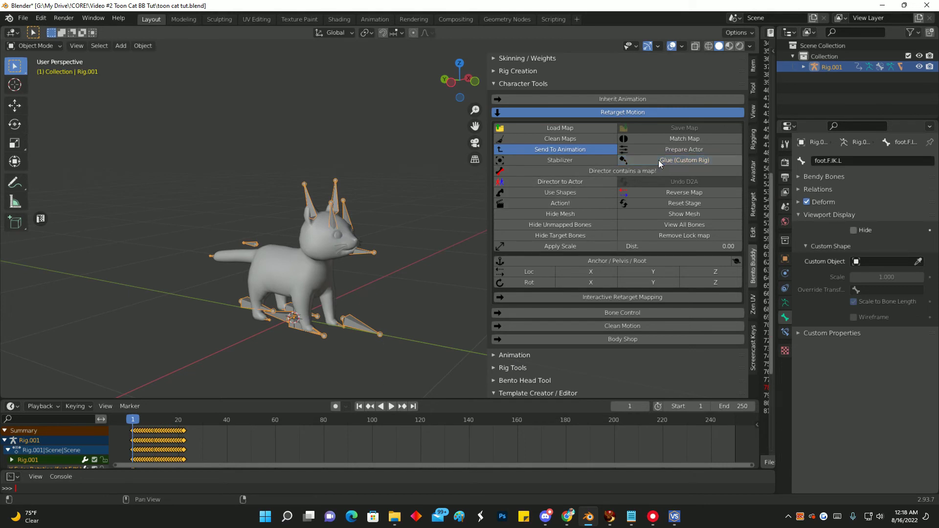
{"action": "left_click", "coordinate": [658, 160]}
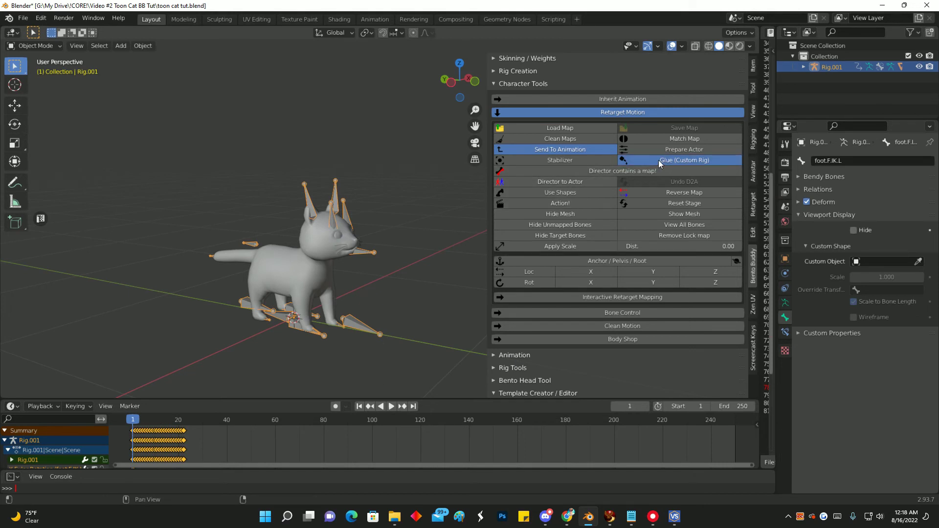
{"action": "left_click", "coordinate": [555, 203]}
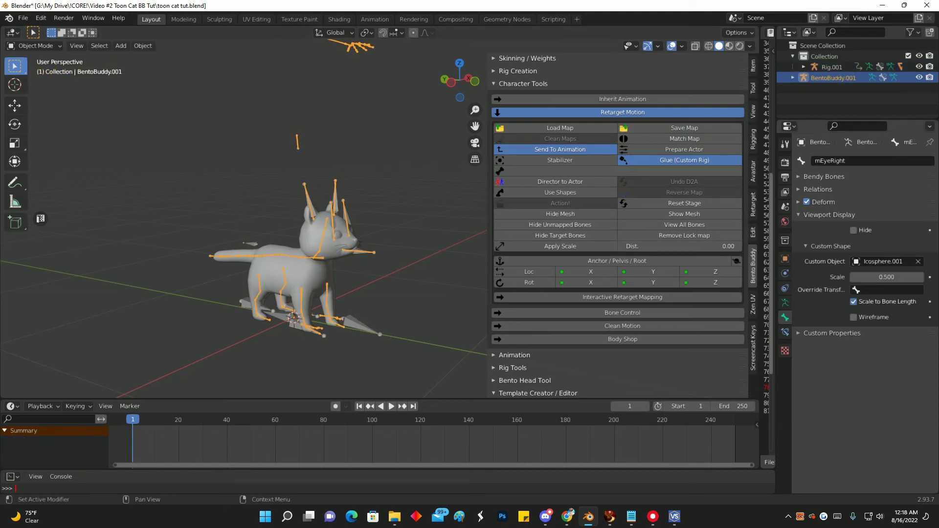
{"action": "left_click", "coordinate": [555, 297]}
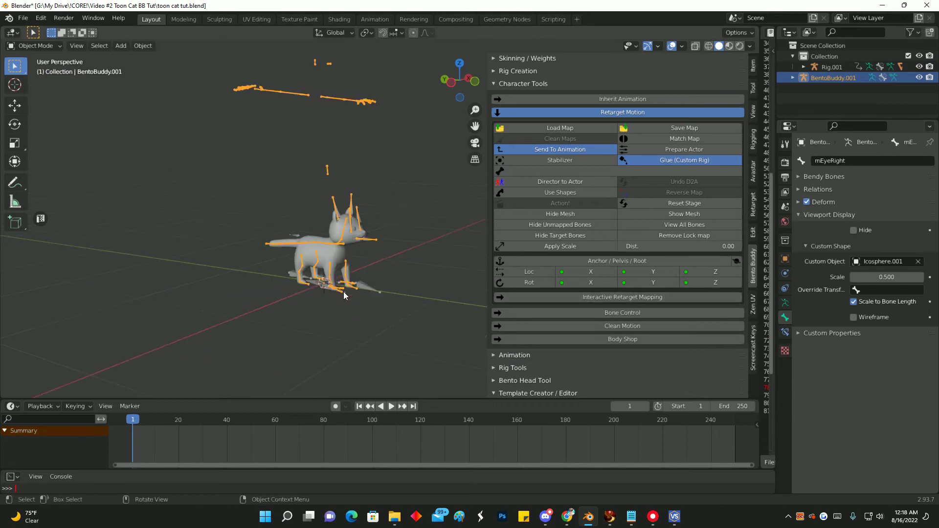
{"action": "mouse_move", "coordinate": [132, 424]}
{"action": "left_mouse_down"}
{"action": "mouse_move", "coordinate": [146, 424]}
{"action": "mouse_move", "coordinate": [130, 424]}
{"action": "left_mouse_up"}
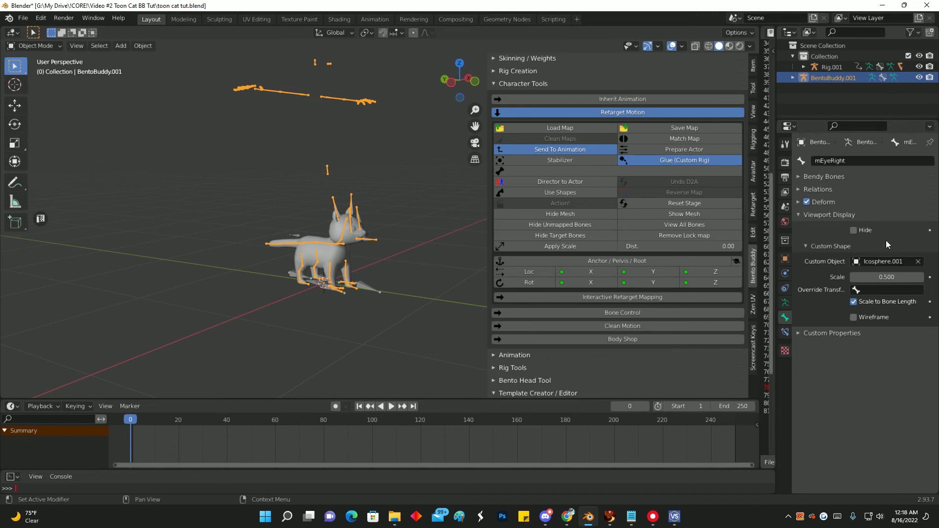
Step: Export the BentoBuddy.001 rig's looped animation over the existing bb_animation.anim in the Video #2 Toon Cat BB Tut folder
{"action": "scroll", "coordinate": [276, 264], "scroll_direction": "up", "scroll_amount": 3}
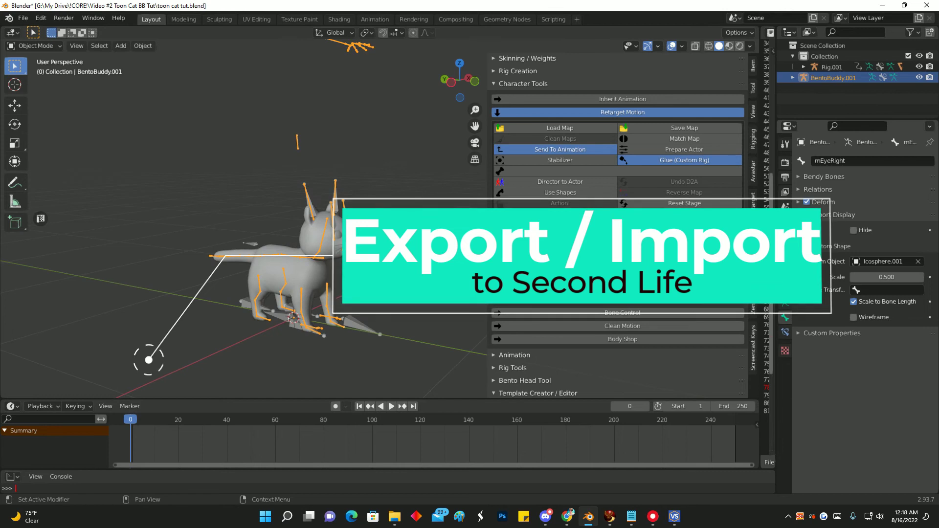
{"action": "scroll", "coordinate": [619, 220], "scroll_direction": "up", "scroll_amount": 2}
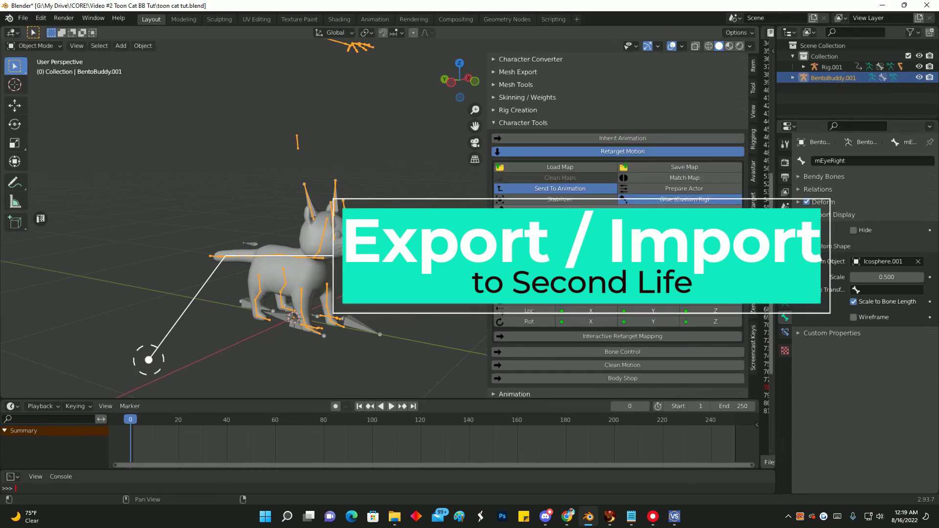
{"action": "left_click", "coordinate": [497, 124]}
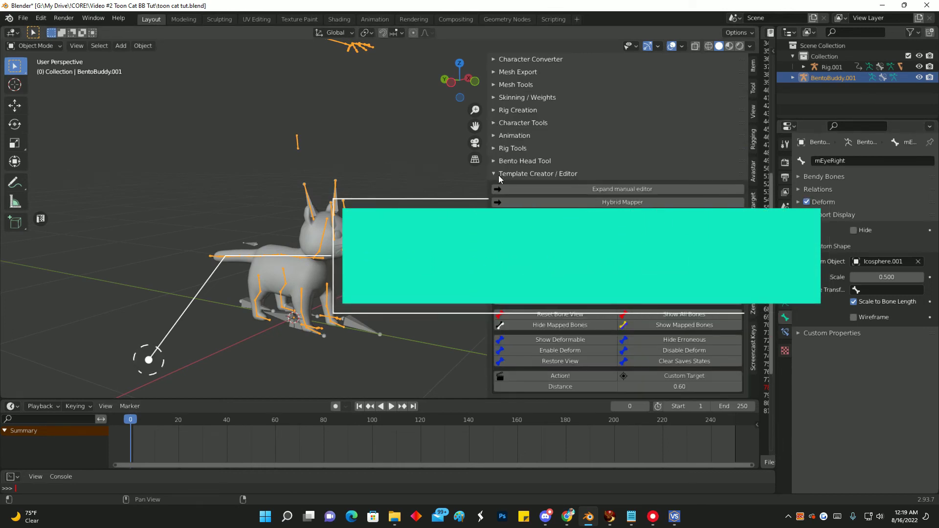
{"action": "left_click", "coordinate": [494, 136]}
{"action": "scroll", "coordinate": [518, 140], "scroll_direction": "down", "scroll_amount": 3}
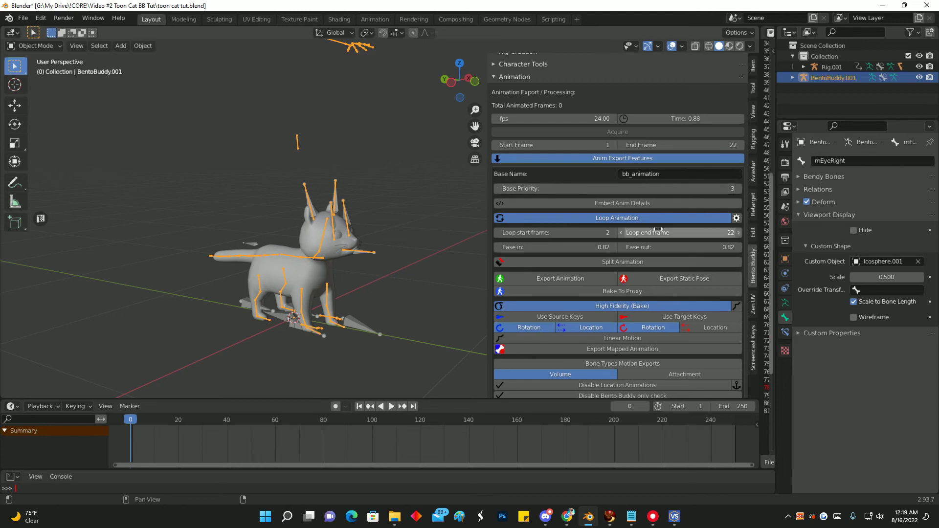
{"action": "scroll", "coordinate": [617, 261], "scroll_direction": "down", "scroll_amount": 1}
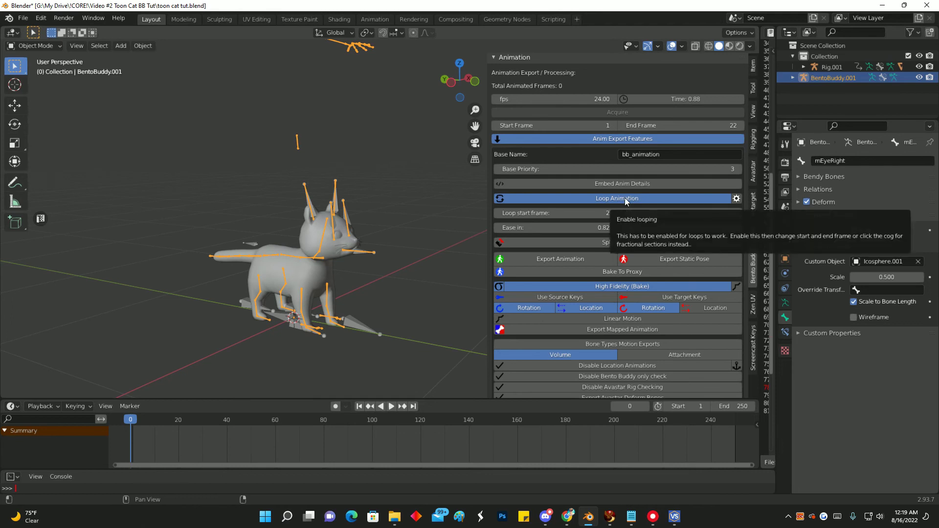
{"action": "left_click", "coordinate": [591, 260]}
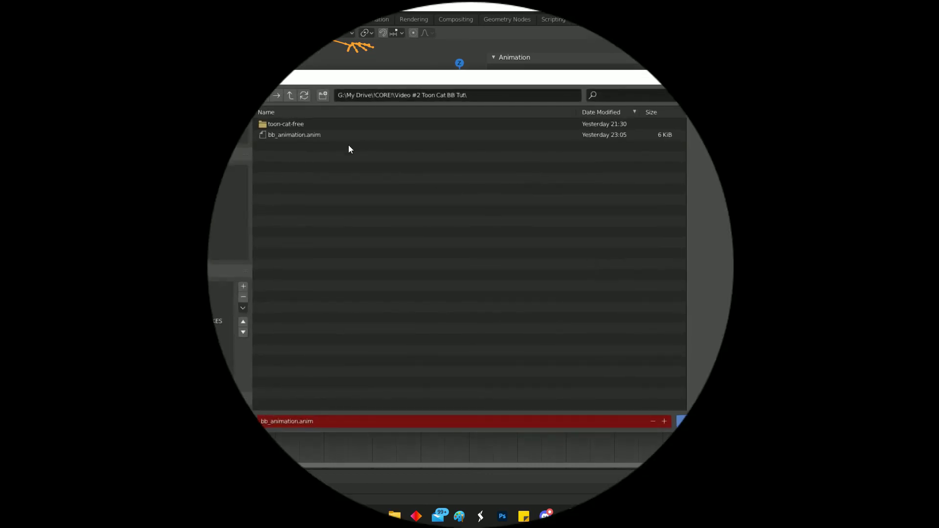
{"action": "double_click", "coordinate": [321, 134]}
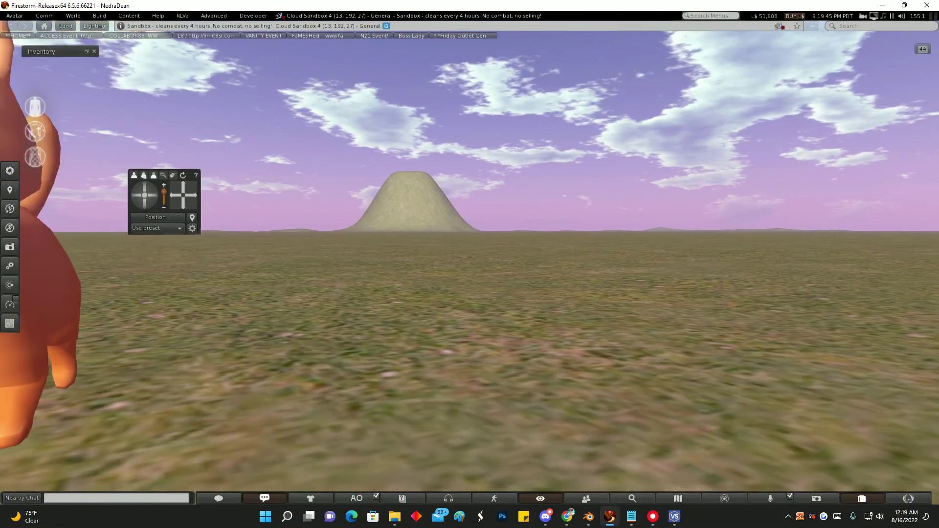
Step: Switch to Firestorm and load the toon cat tut DAE file for a mesh model upload
{"action": "left_click", "coordinate": [97, 16]}
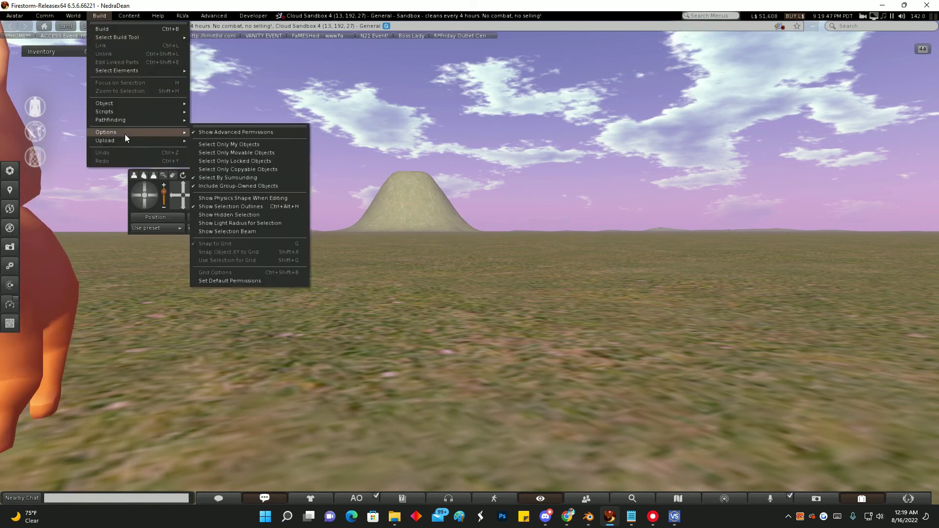
{"action": "mouse_move", "coordinate": [127, 141]}
{"action": "left_click", "coordinate": [216, 166]}
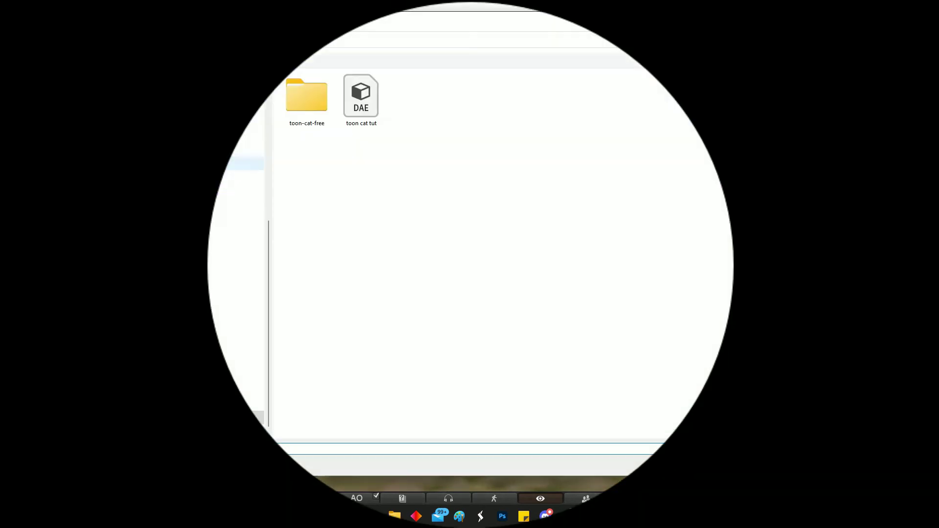
{"action": "left_click", "coordinate": [361, 98]}
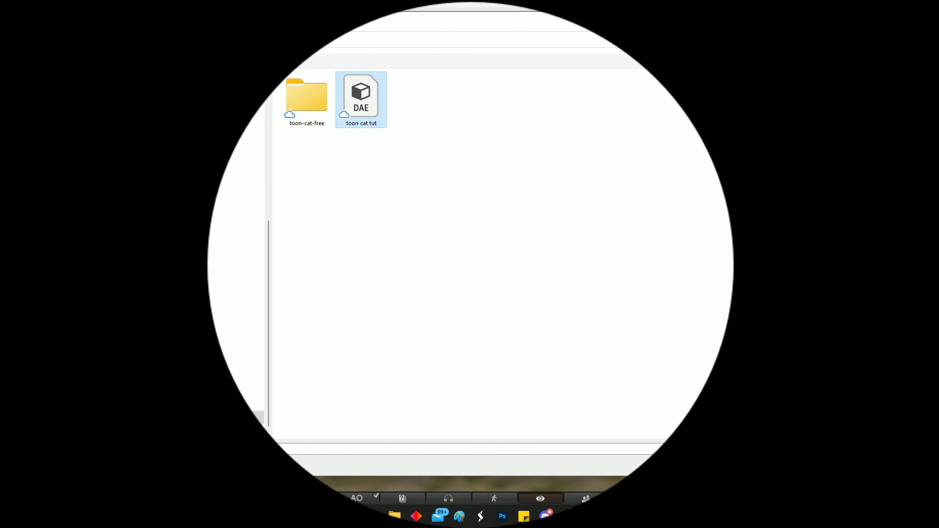
{"action": "double_click", "coordinate": [361, 98]}
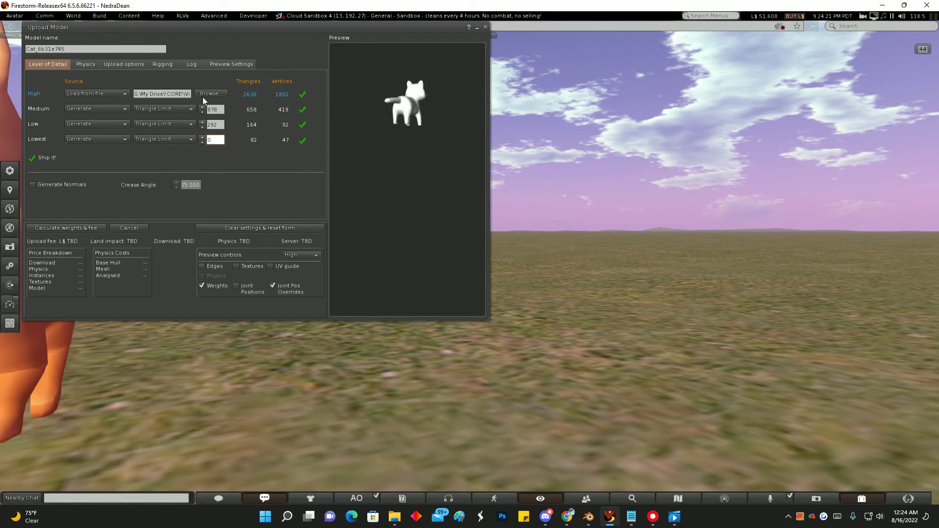
Step: Set the cat model's physics source to the Lowest level of detail
{"action": "left_click", "coordinate": [88, 66]}
{"action": "left_click", "coordinate": [147, 82]}
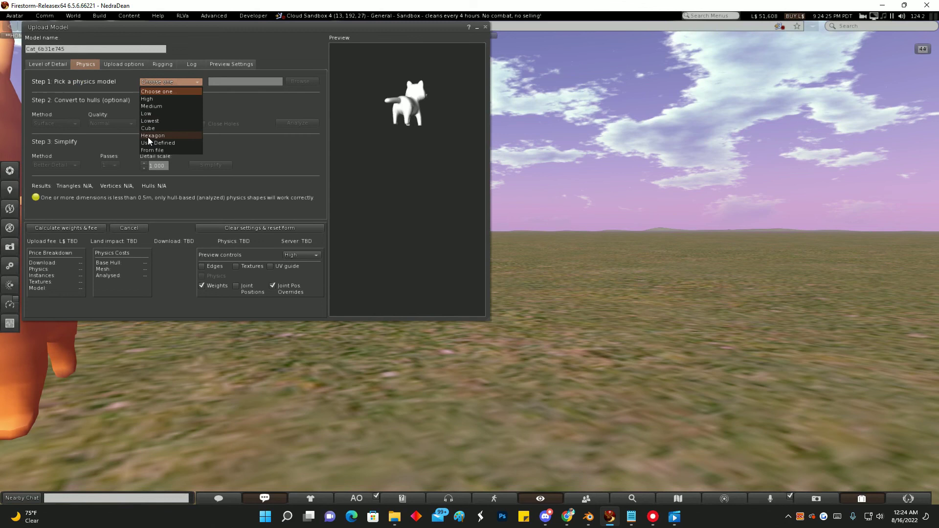
{"action": "left_click", "coordinate": [149, 120]}
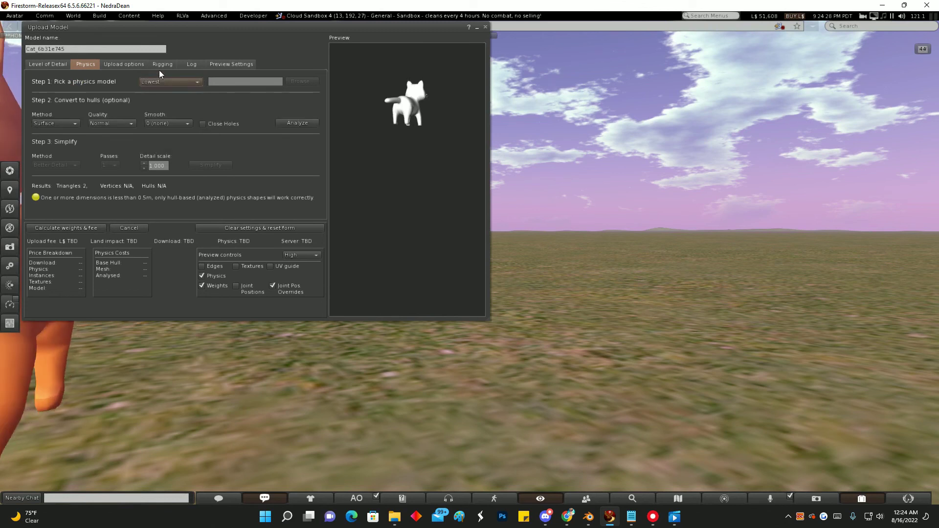
Step: Calculate the weights and fee, and upload the cat model with skin weight and joint positions included
{"action": "left_click", "coordinate": [160, 66]}
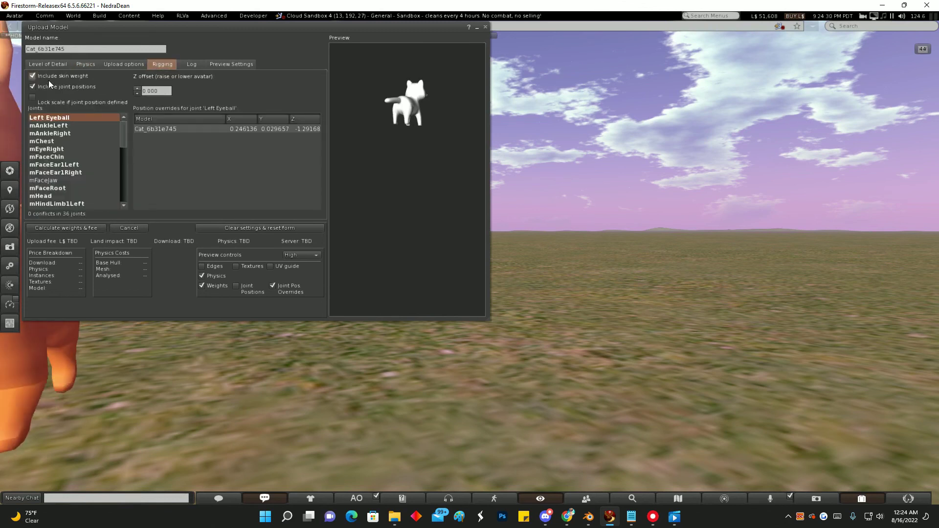
{"action": "left_click", "coordinate": [53, 229]}
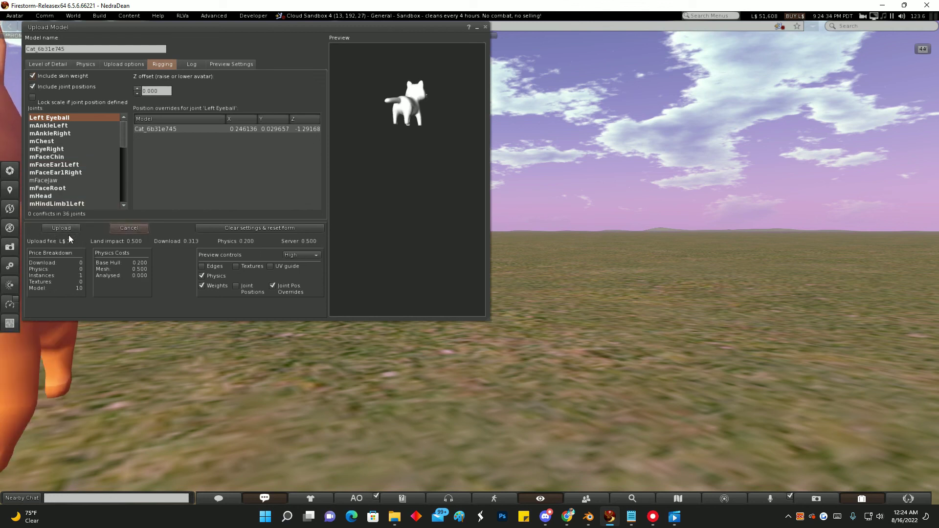
{"action": "left_click", "coordinate": [63, 228]}
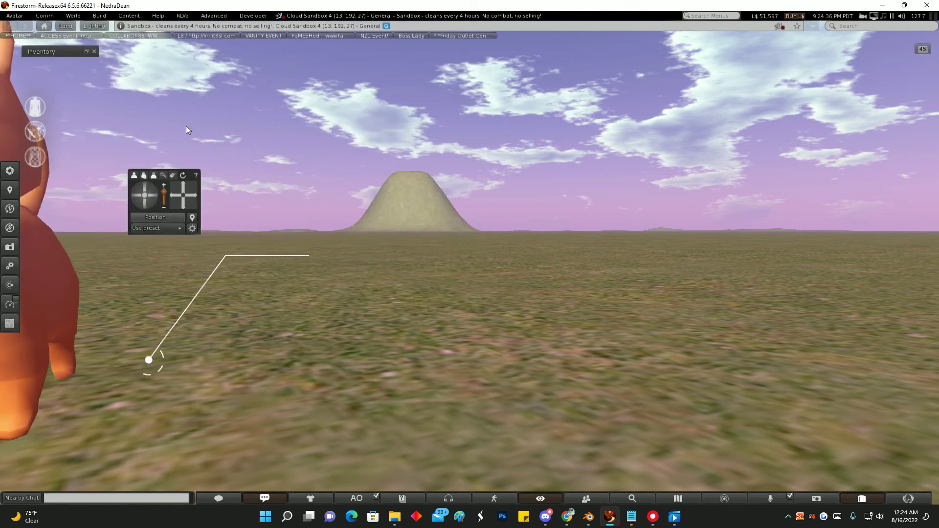
Step: Build a cube on the ground for the cat's animesh linkset and open the inventory
{"action": "left_click", "coordinate": [99, 15]}
{"action": "mouse_move", "coordinate": [113, 141]}
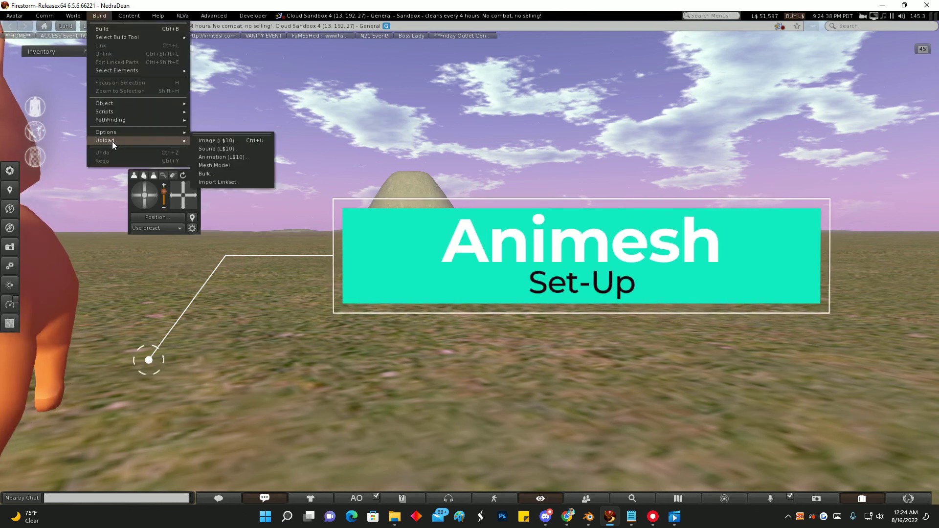
{"action": "left_click", "coordinate": [108, 28]}
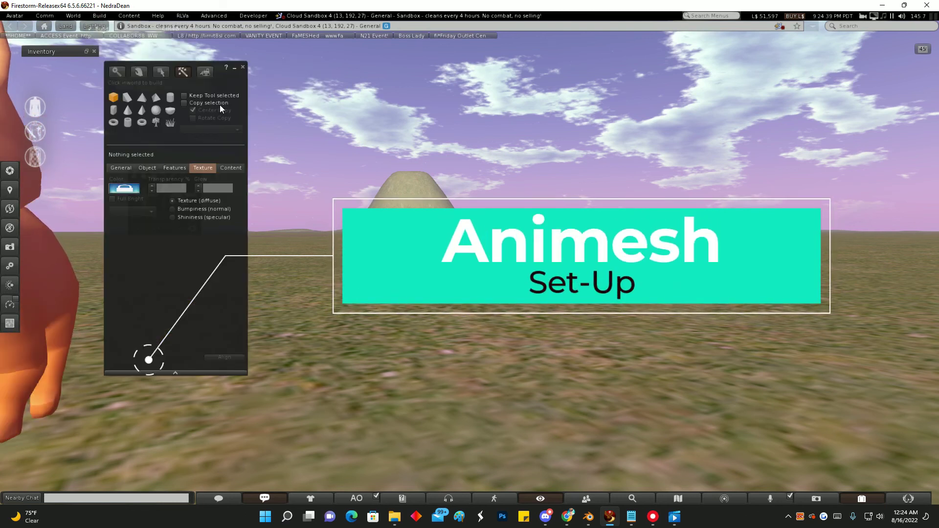
{"action": "left_click", "coordinate": [422, 387]}
{"action": "left_click", "coordinate": [86, 51]}
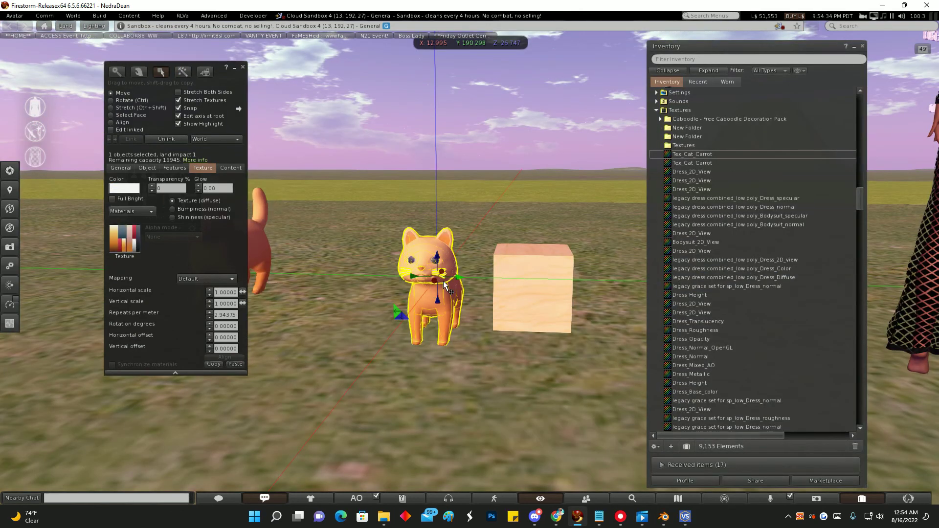
Step: Link the cat to the wooden box as the root prim and enable Animated Mesh for the linkset
{"action": "scroll", "coordinate": [443, 281], "scroll_direction": "up", "scroll_amount": 3}
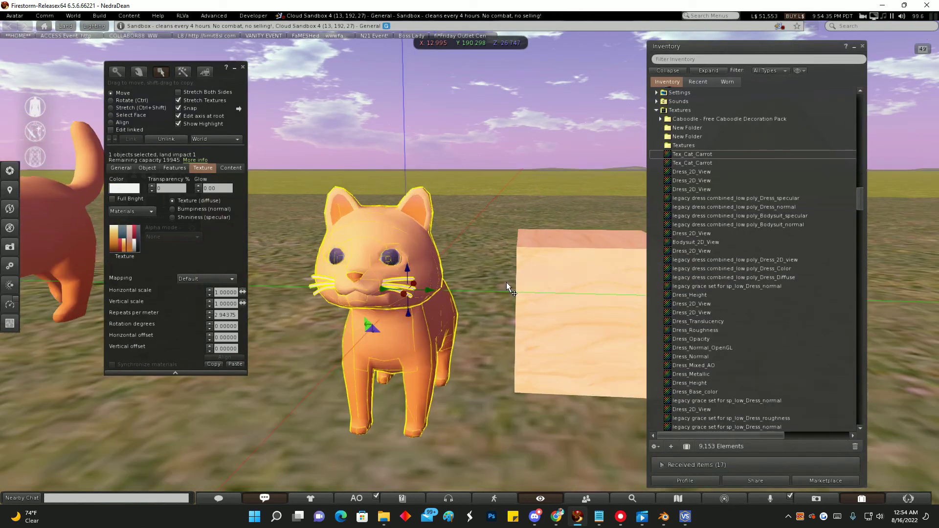
{"action": "left_click", "coordinate": [549, 273], "text": "shift"}
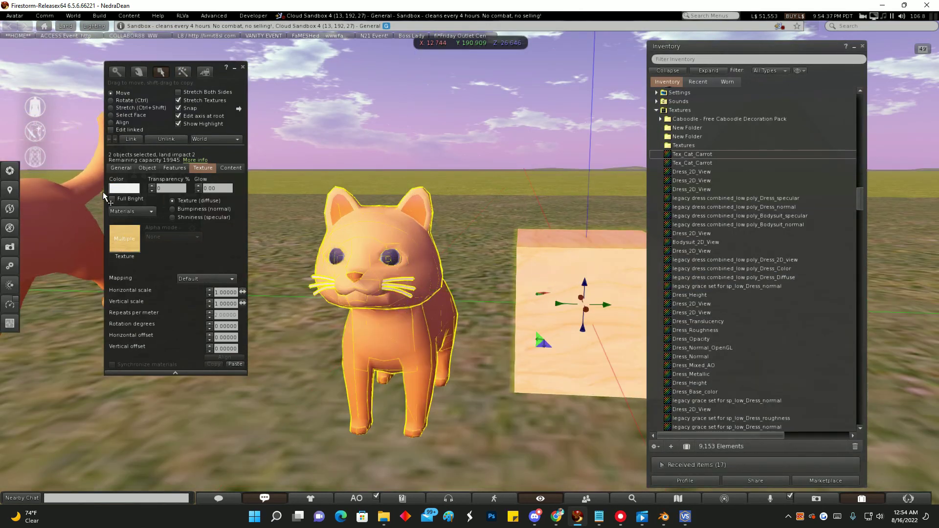
{"action": "left_click", "coordinate": [170, 169]}
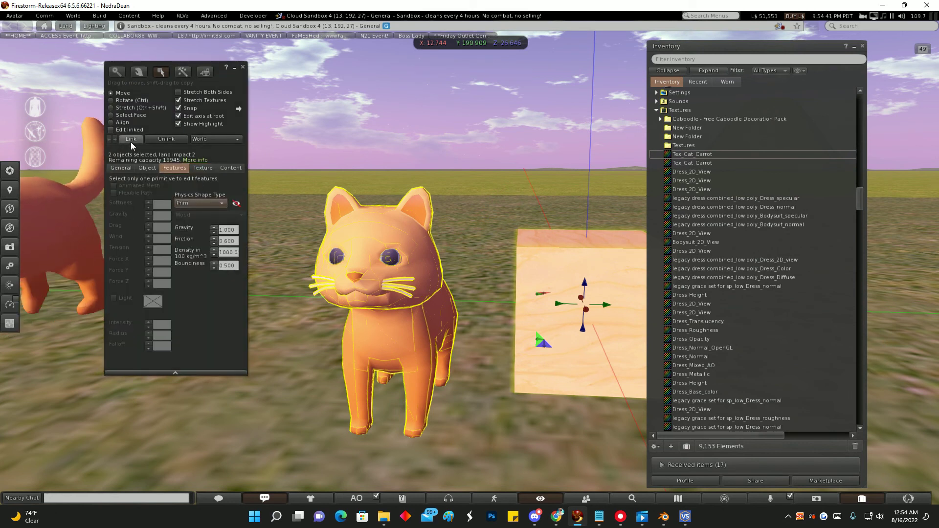
{"action": "left_click", "coordinate": [131, 141]}
{"action": "left_click", "coordinate": [113, 185]}
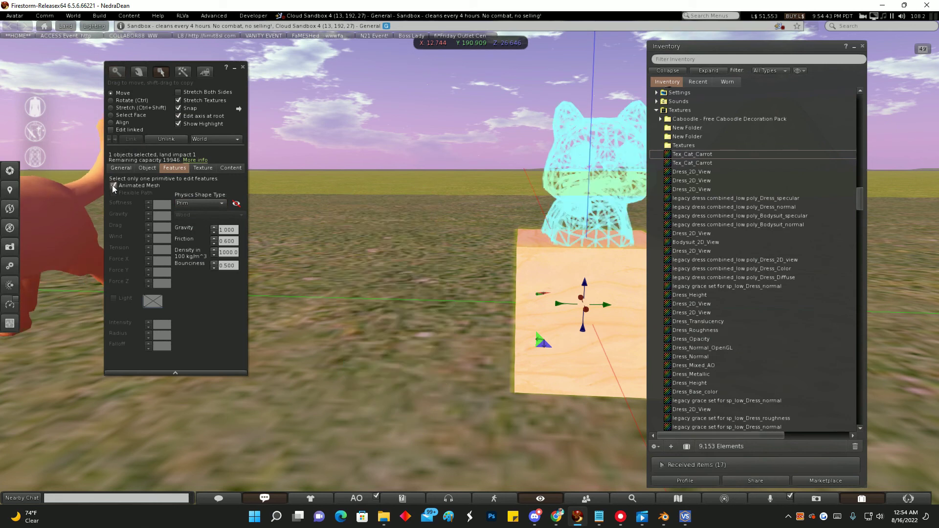
{"action": "key", "text": "Escape"}
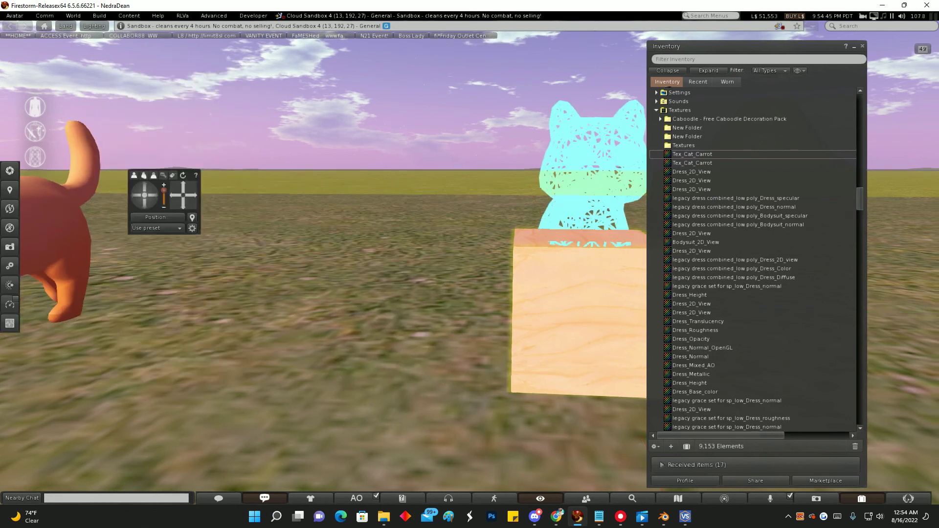
Step: Edit only the root box within the cat linkset and replace its wood texture with the blank texture
{"action": "right_click", "coordinate": [600, 274]}
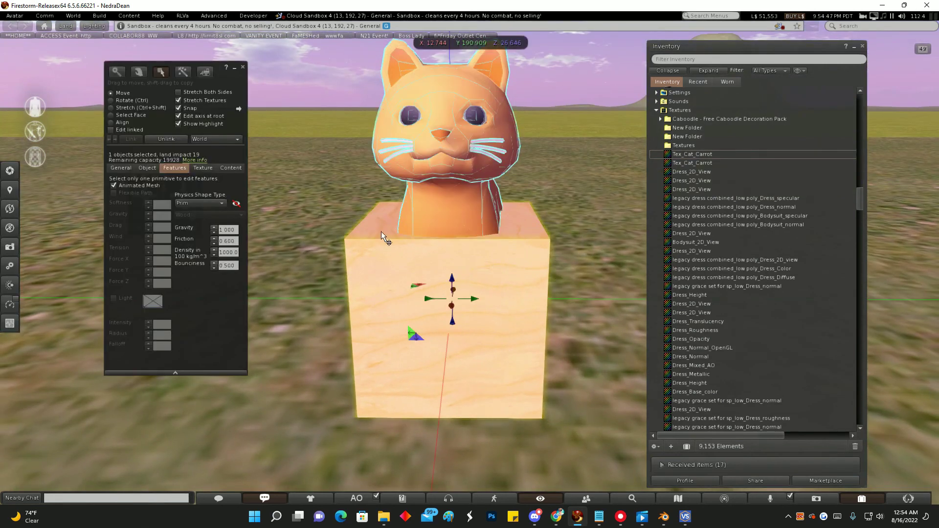
{"action": "left_click", "coordinate": [111, 129]}
{"action": "key", "text": "ctrl+3"}
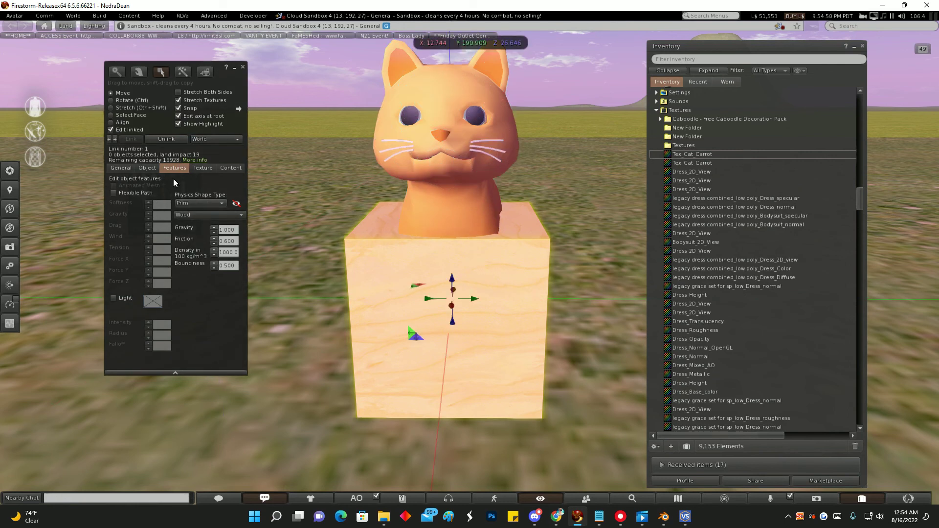
{"action": "left_click", "coordinate": [202, 167]}
{"action": "left_click", "coordinate": [130, 243]}
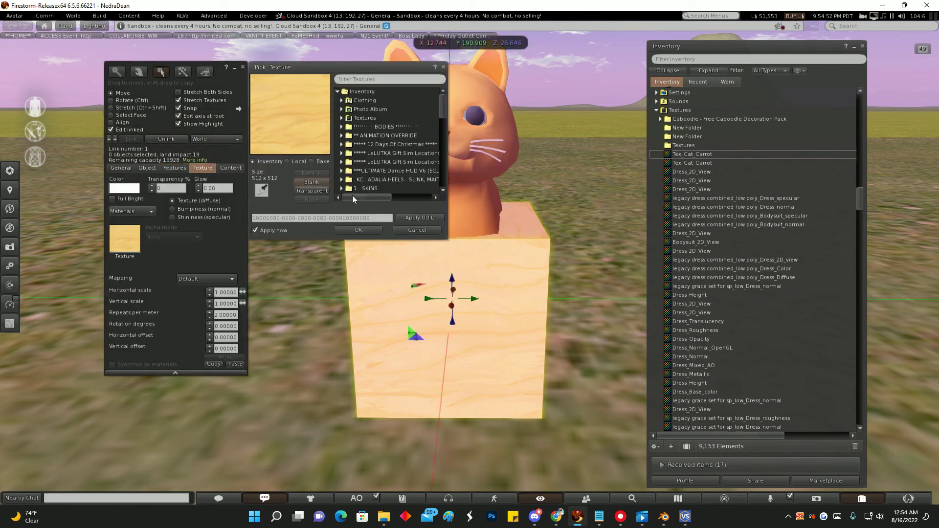
{"action": "left_click", "coordinate": [314, 182]}
{"action": "left_click", "coordinate": [342, 230]}
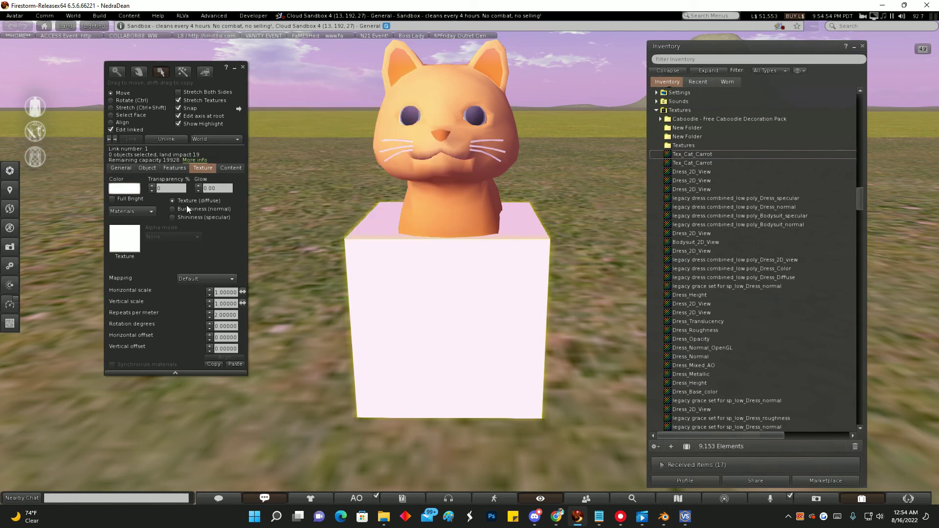
Step: Set the root box's transparency to 85% and finish editing
{"action": "left_click", "coordinate": [163, 188]}
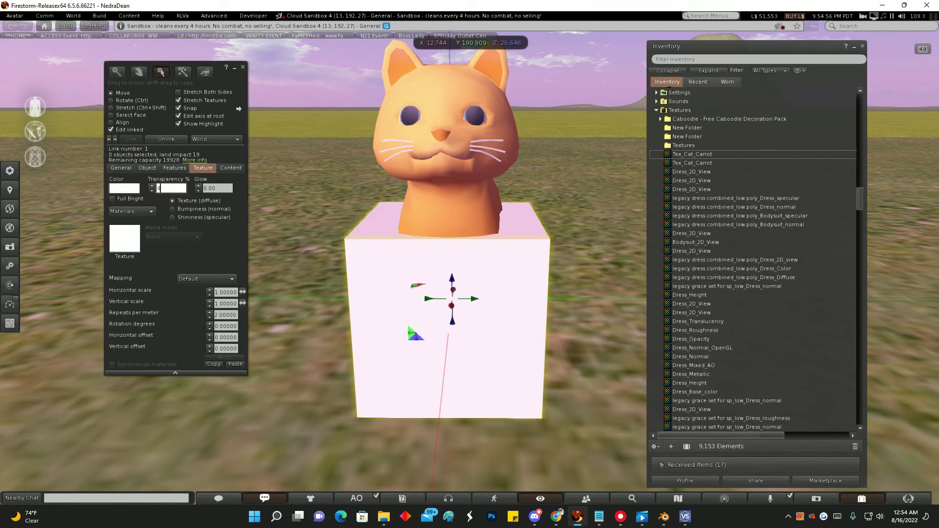
{"action": "type", "text": "85"}
{"action": "key", "text": "Return"}
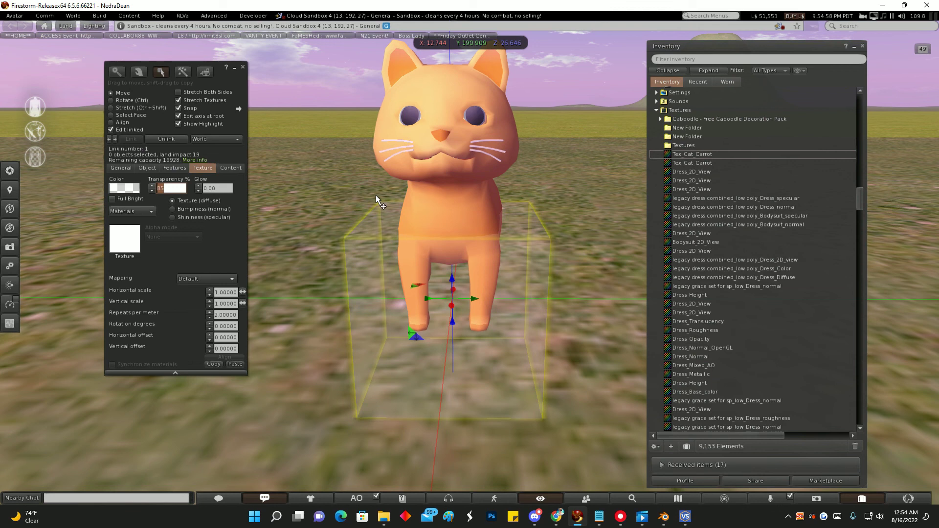
{"action": "left_click", "coordinate": [243, 66]}
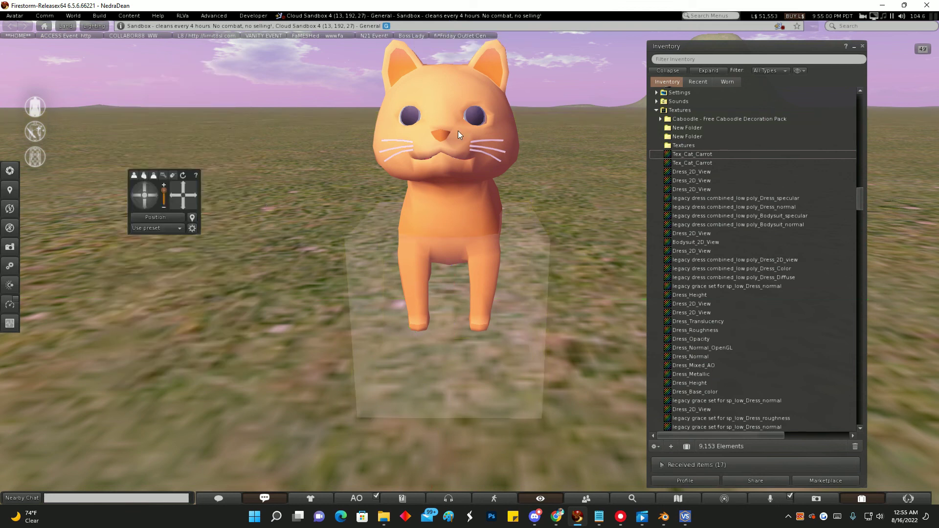
Step: Add the newest bb_animation from the inventory's Animations folder to the cat linkset's contents
{"action": "right_click", "coordinate": [457, 131]}
{"action": "left_click", "coordinate": [483, 153]}
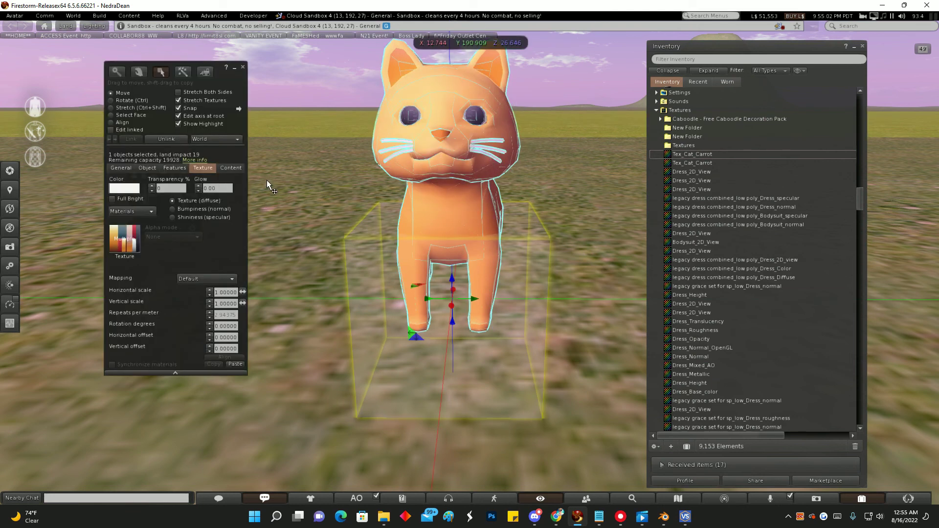
{"action": "left_click", "coordinate": [237, 169]}
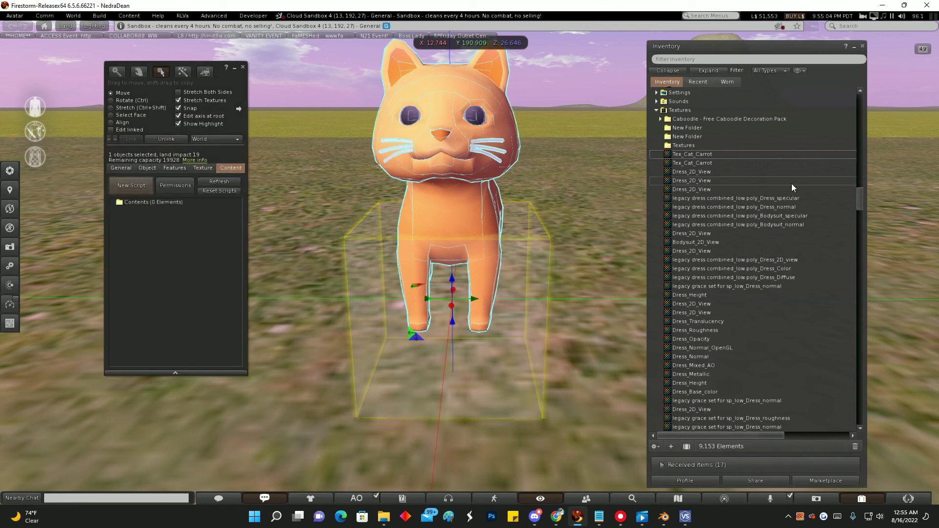
{"action": "left_click_drag", "start_coordinate": [857, 202], "coordinate": [858, 105]}
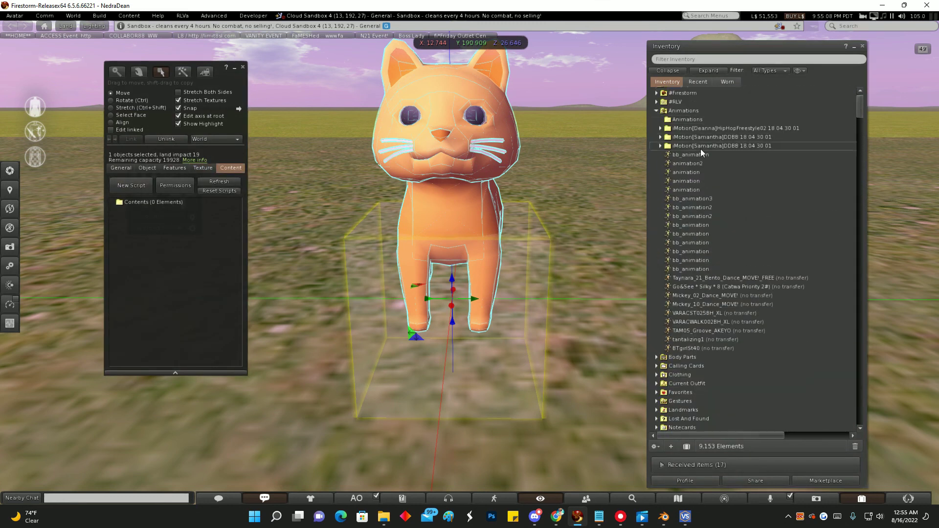
{"action": "left_click_drag", "start_coordinate": [693, 155], "coordinate": [169, 211]}
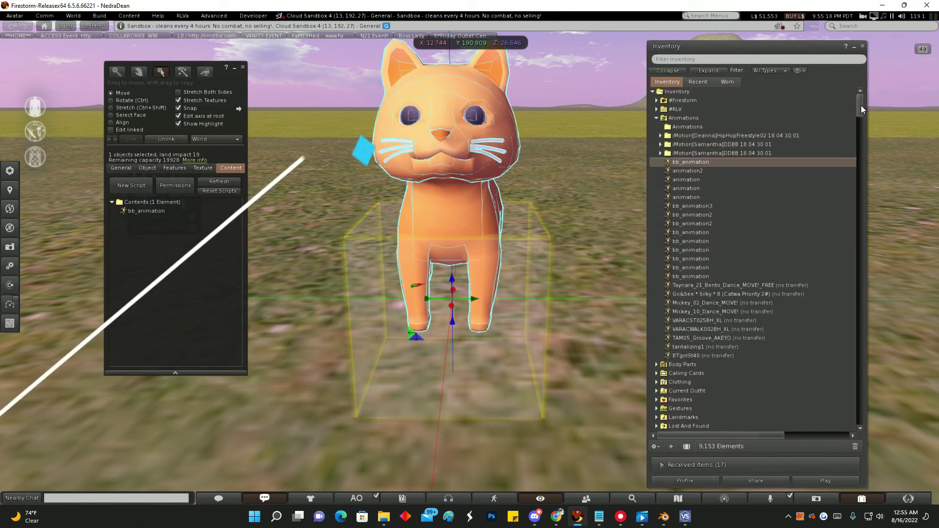
Step: Add the touch_animate_animesh script to the cat linkset's contents and touch the cat to start its animation
{"action": "left_click_drag", "start_coordinate": [861, 105], "coordinate": [860, 113]}
{"action": "left_click", "coordinate": [656, 312]}
{"action": "scroll", "coordinate": [680, 304], "scroll_direction": "down", "scroll_amount": 3}
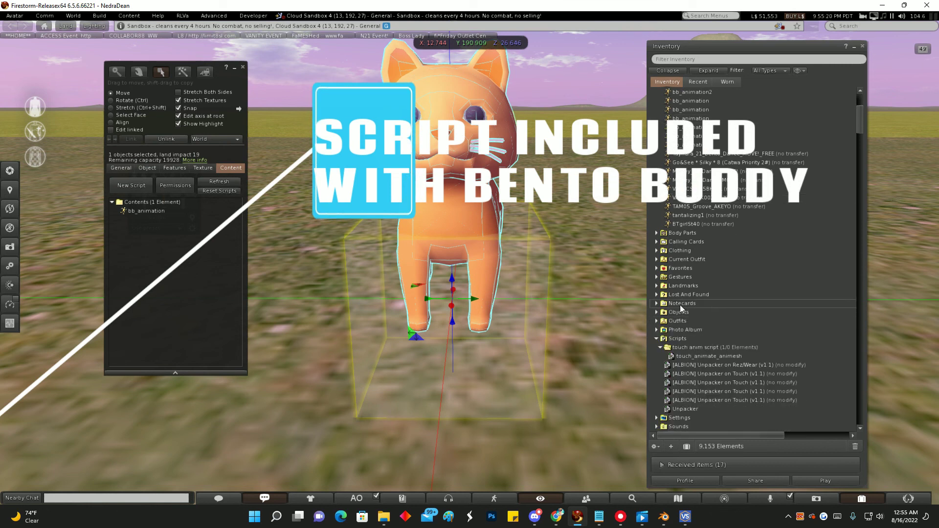
{"action": "left_click", "coordinate": [709, 293]}
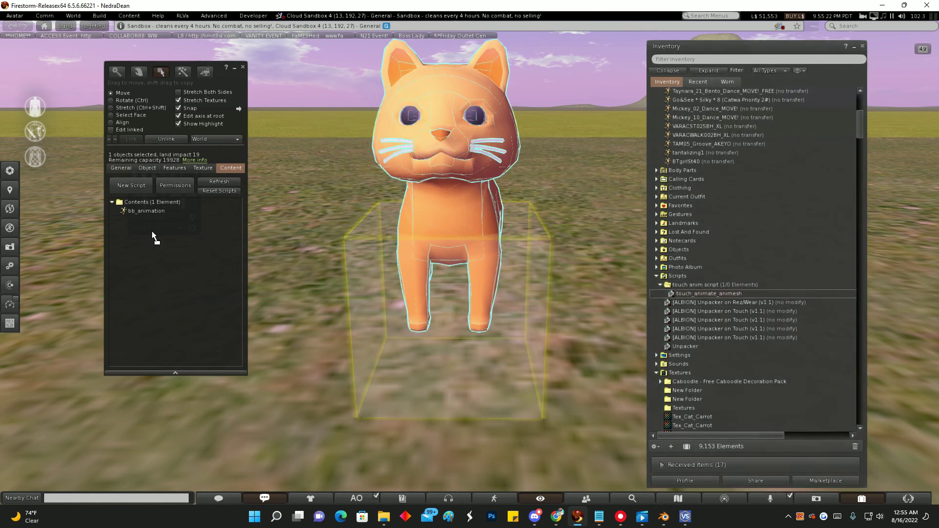
{"action": "key", "text": "ctrl+b"}
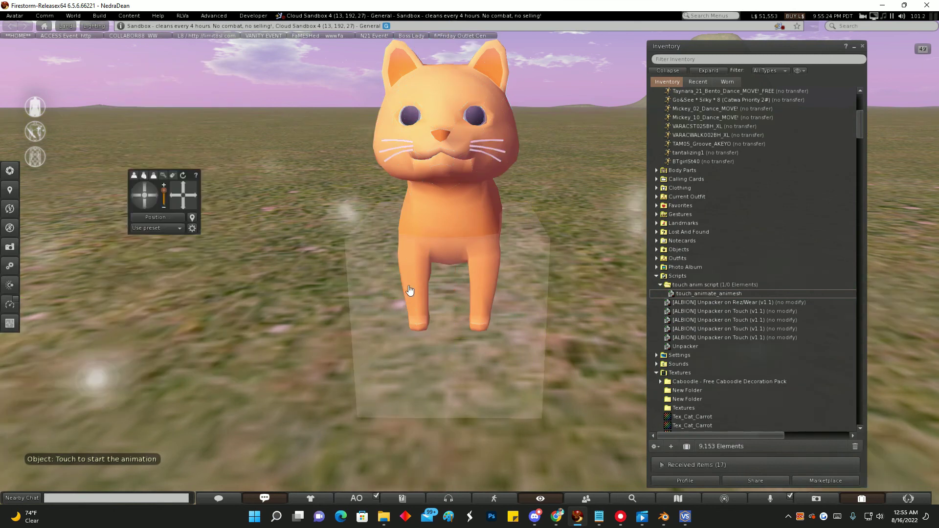
{"action": "left_click", "coordinate": [409, 307]}
Step: Set the linked root box's transparency to 100% and finish editing the cat
{"action": "right_click", "coordinate": [483, 330]}
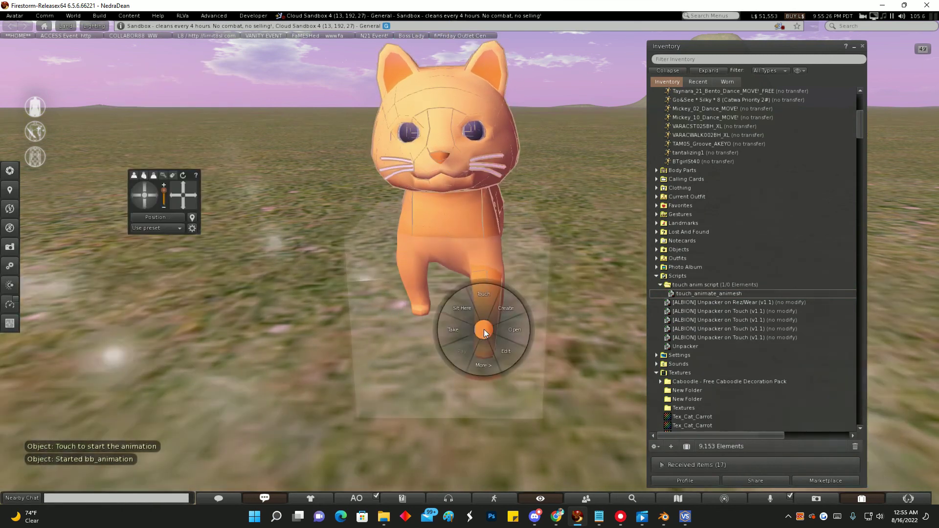
{"action": "left_click", "coordinate": [504, 352]}
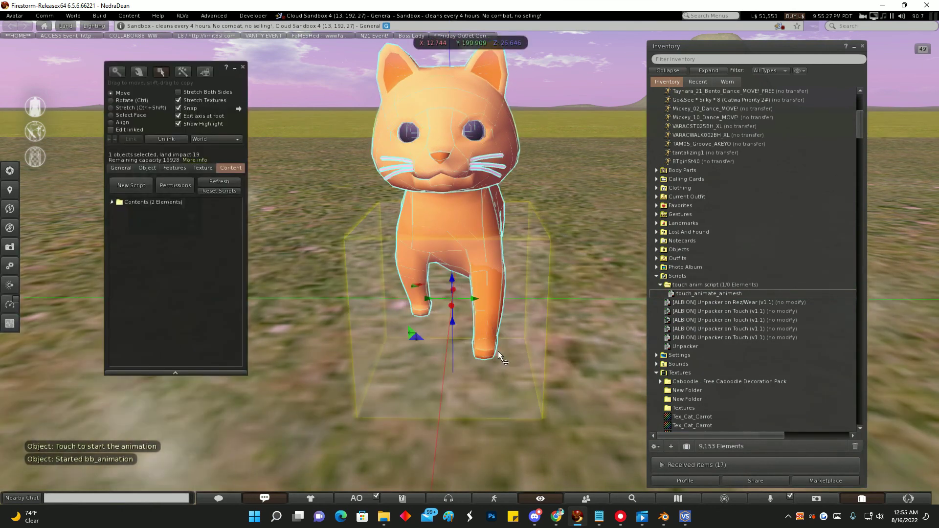
{"action": "left_click", "coordinate": [112, 130]}
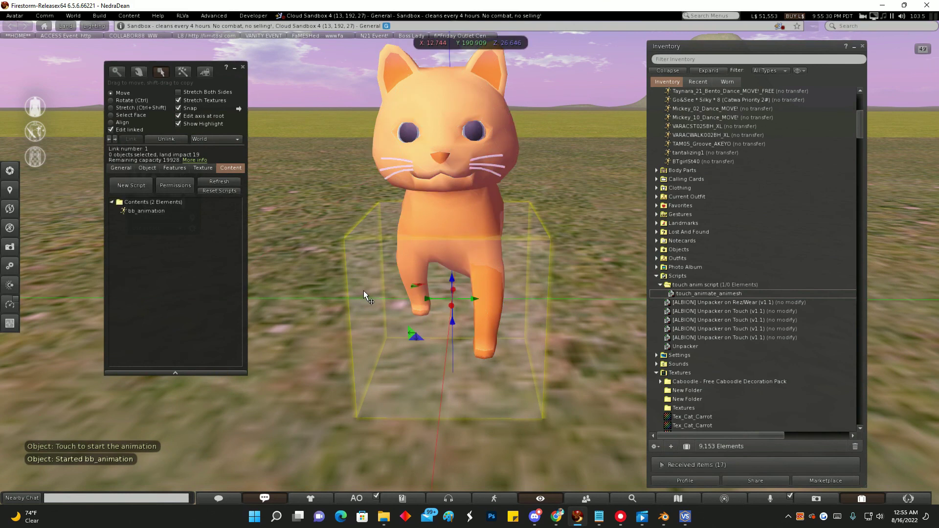
{"action": "left_click", "coordinate": [194, 169]}
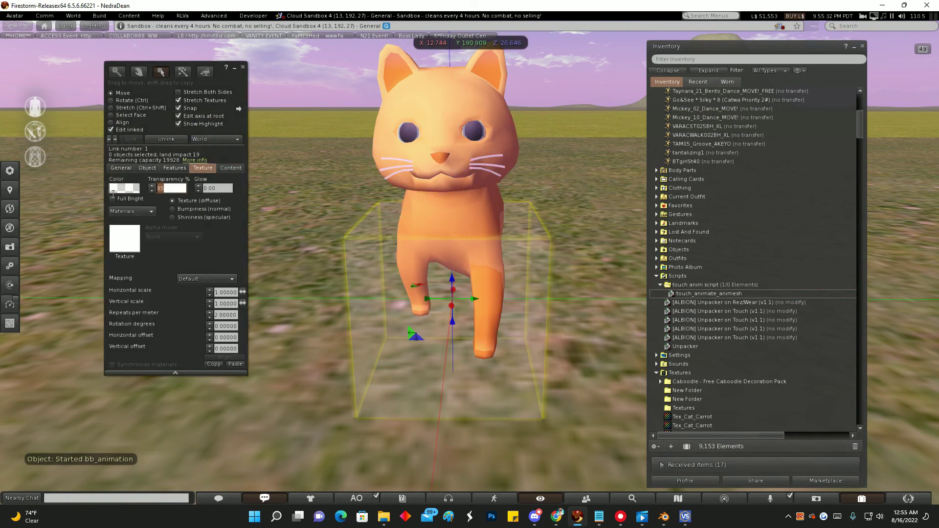
{"action": "type", "text": "100"}
{"action": "key", "text": "Return"}
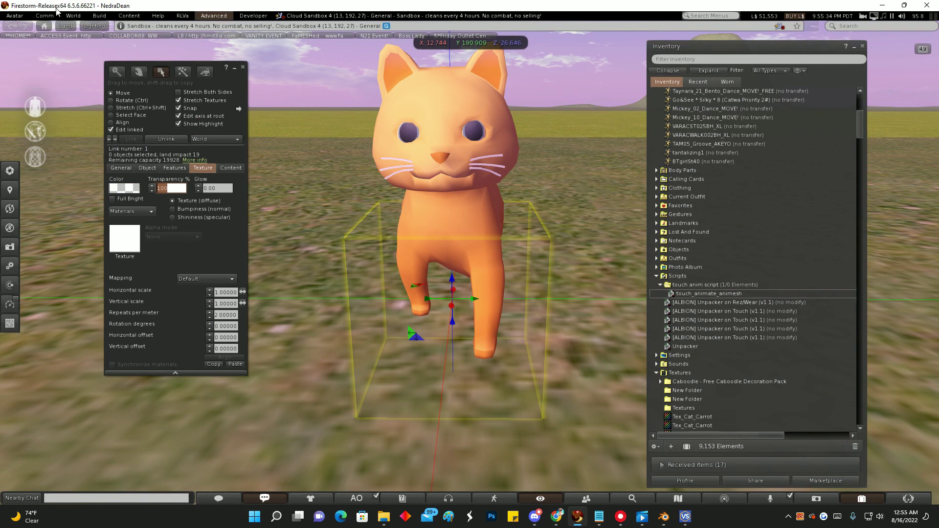
{"action": "left_click", "coordinate": [244, 67]}
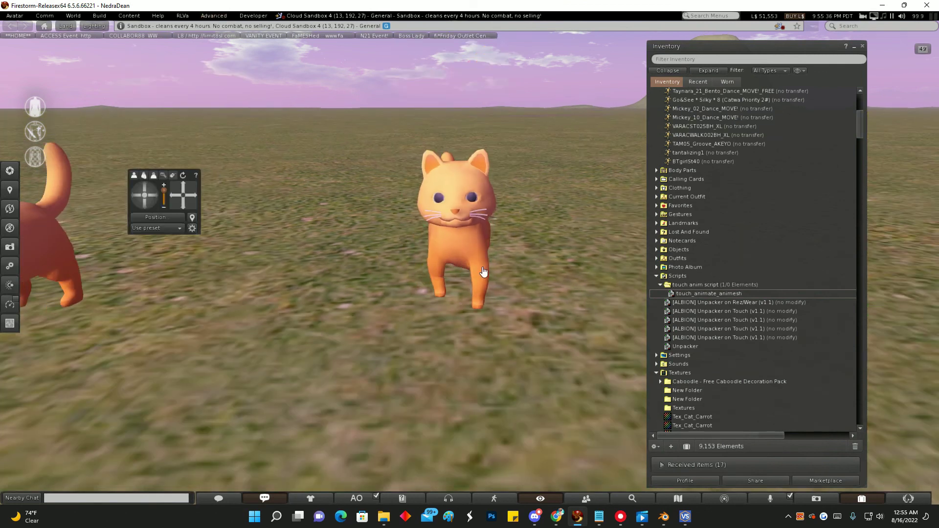